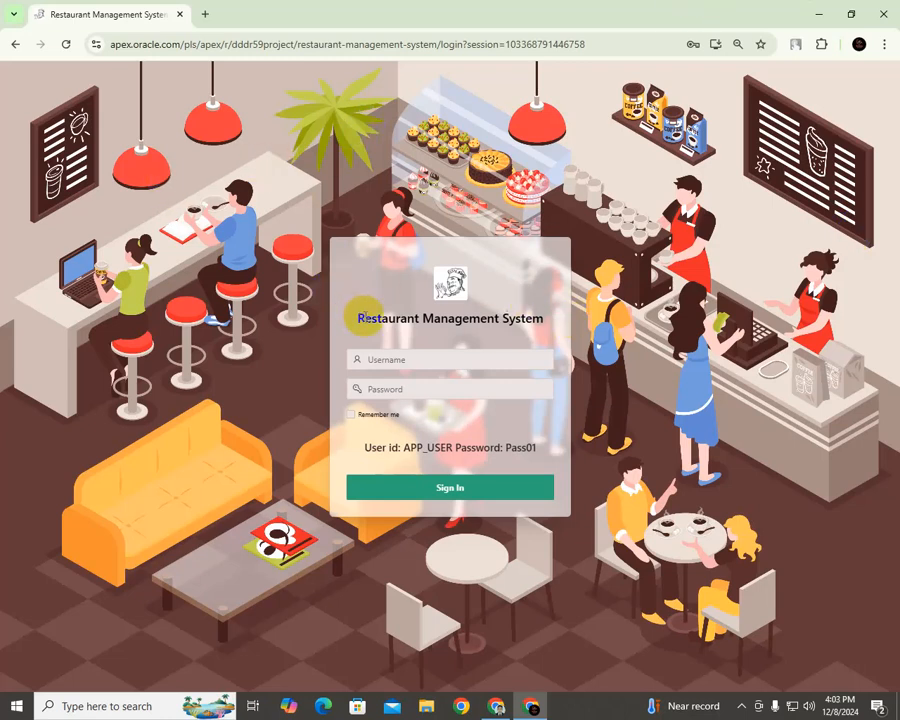
# Step: Sign in to the restaurant management system with the account username and password
pyautogui.click(404, 359)
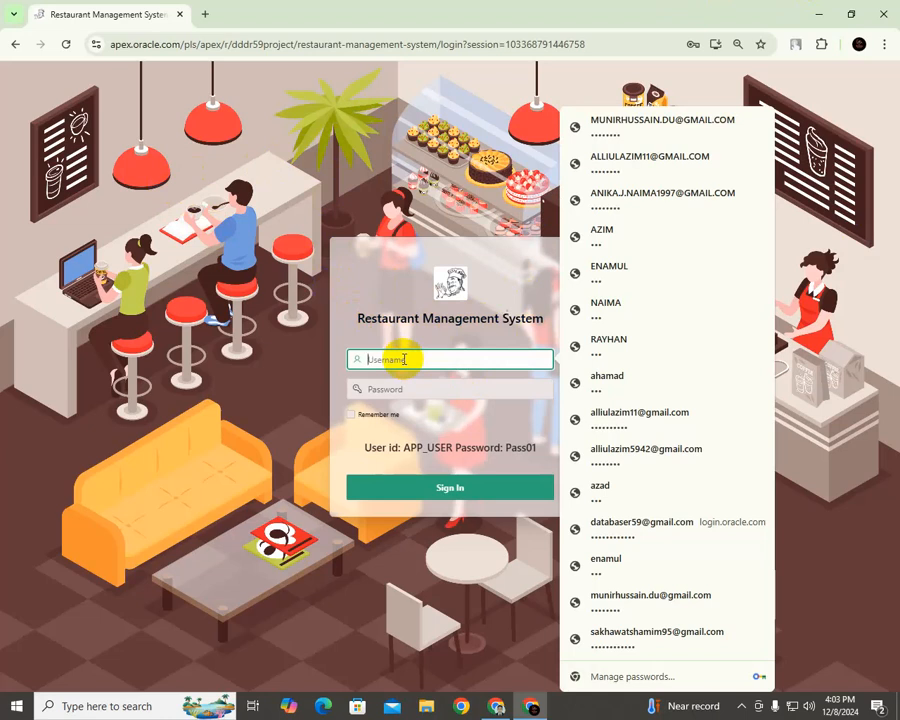
pyautogui.write('azim')
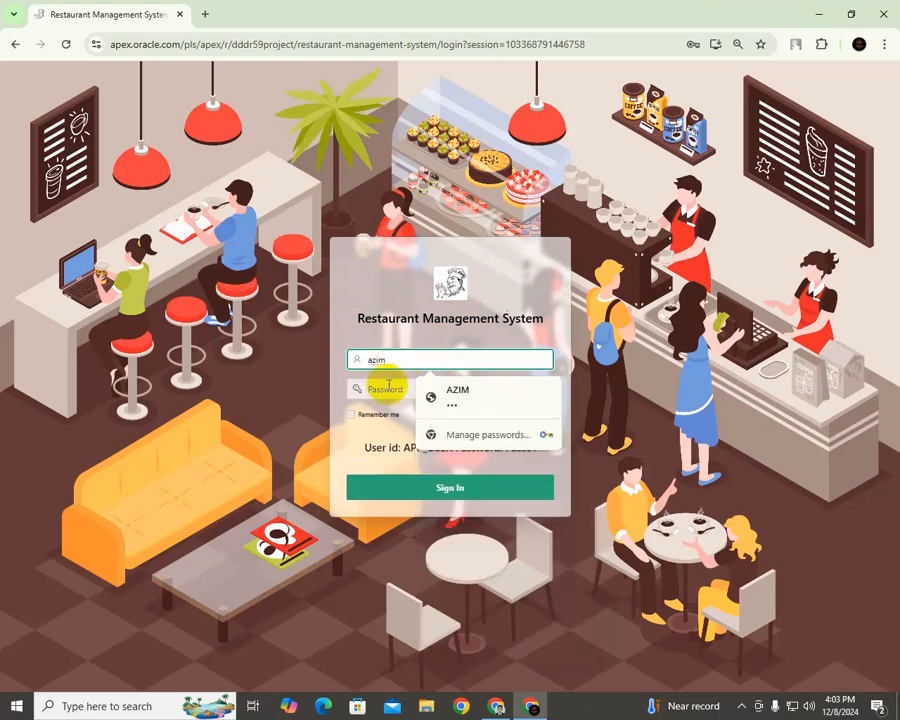
pyautogui.click(389, 387)
pyautogui.write('•••')
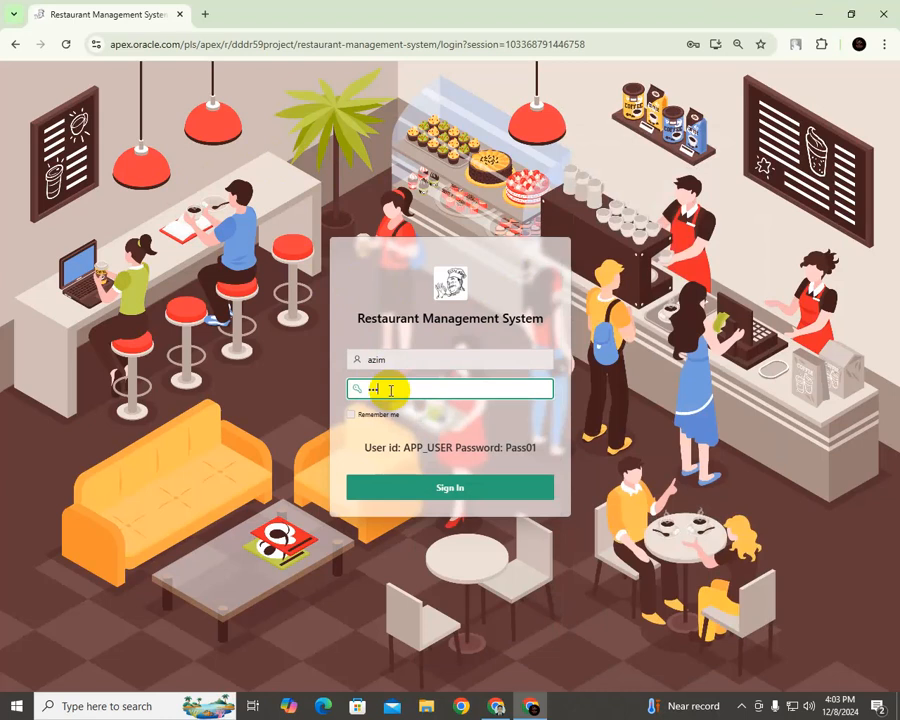
pyautogui.click(443, 488)
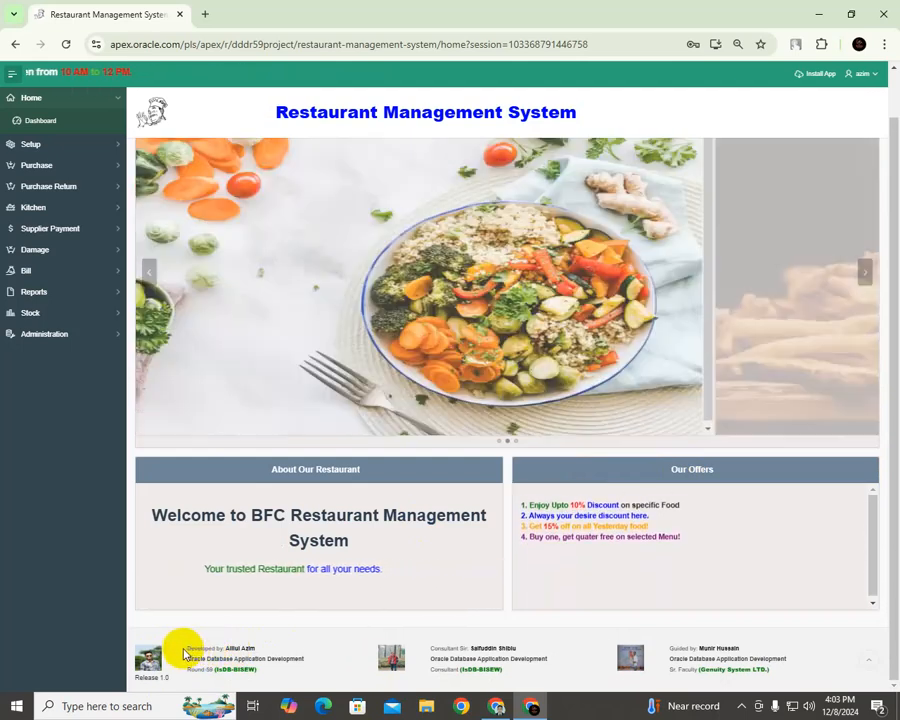
# Step: Examine the developer, consultant and guide credits in the home page footer
pyautogui.moveTo(189, 649); pyautogui.dragTo(280, 649)
pyautogui.click(301, 651)
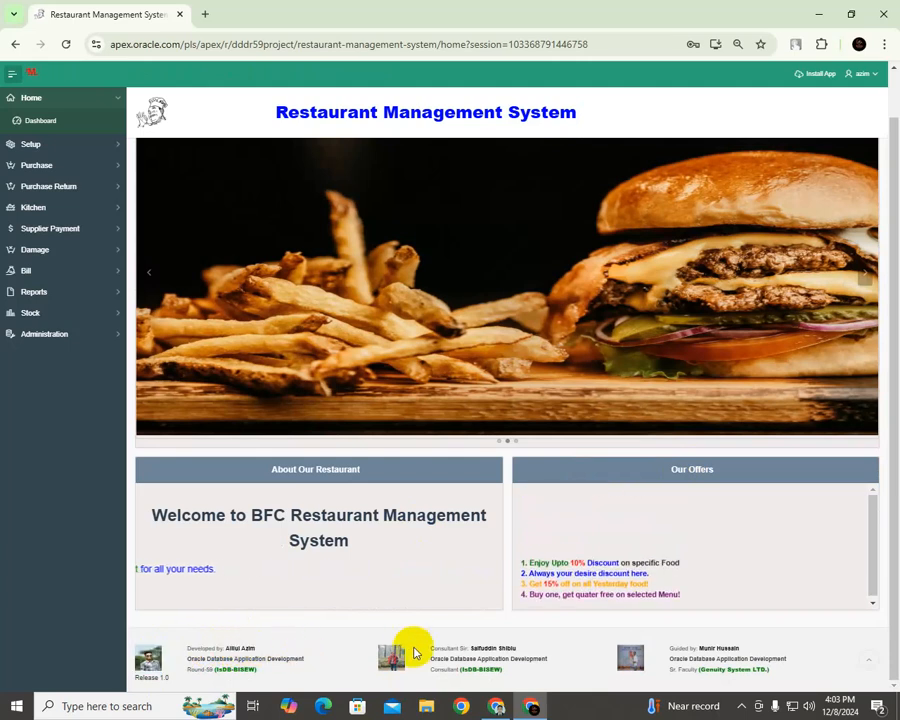
pyautogui.moveTo(432, 648); pyautogui.dragTo(541, 649)
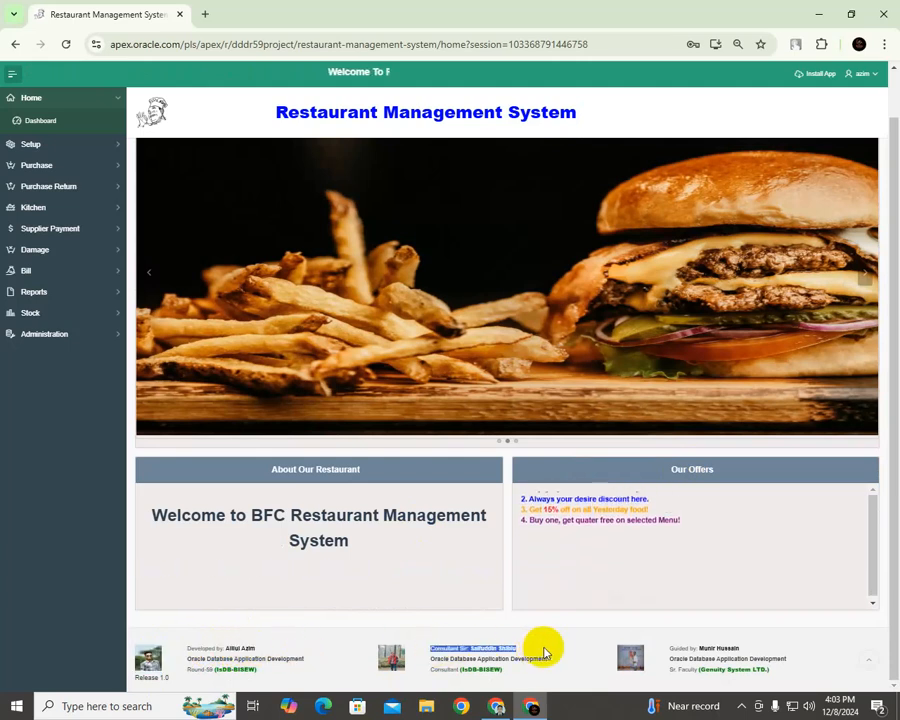
pyautogui.click(550, 645)
pyautogui.click(738, 636)
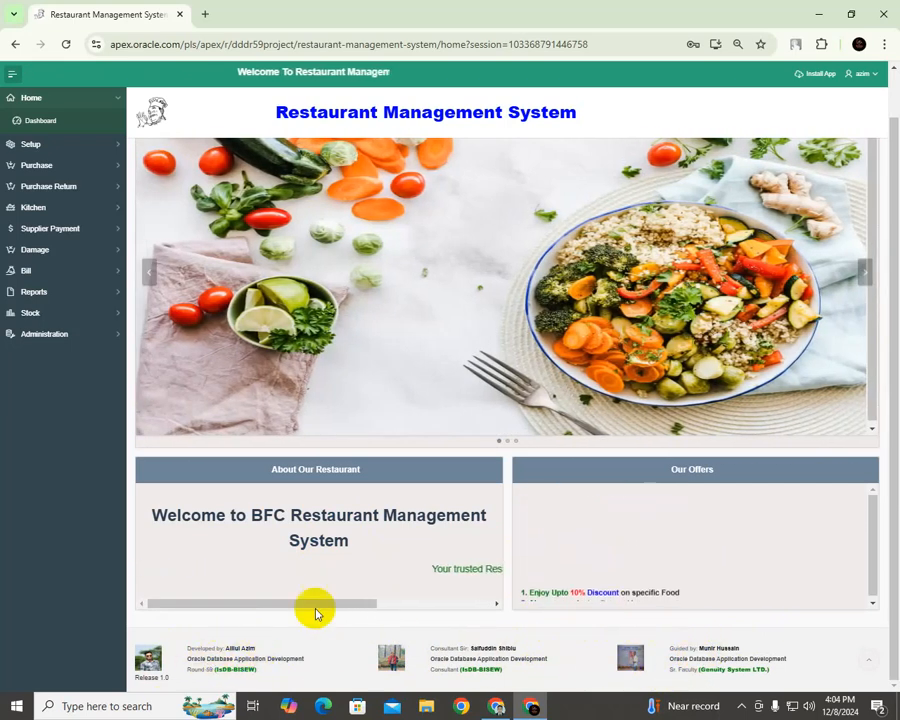
pyautogui.scroll(1, 360, 597)
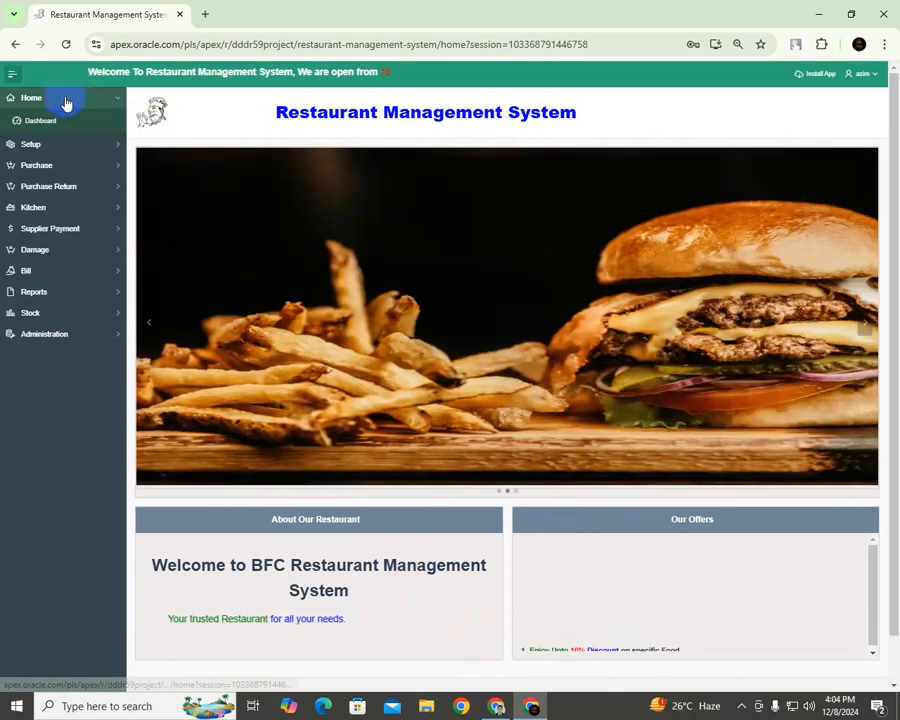
# Step: Open the dashboard and examine its summary counts, sales and material charts, and product sales tables
pyautogui.click(44, 122)
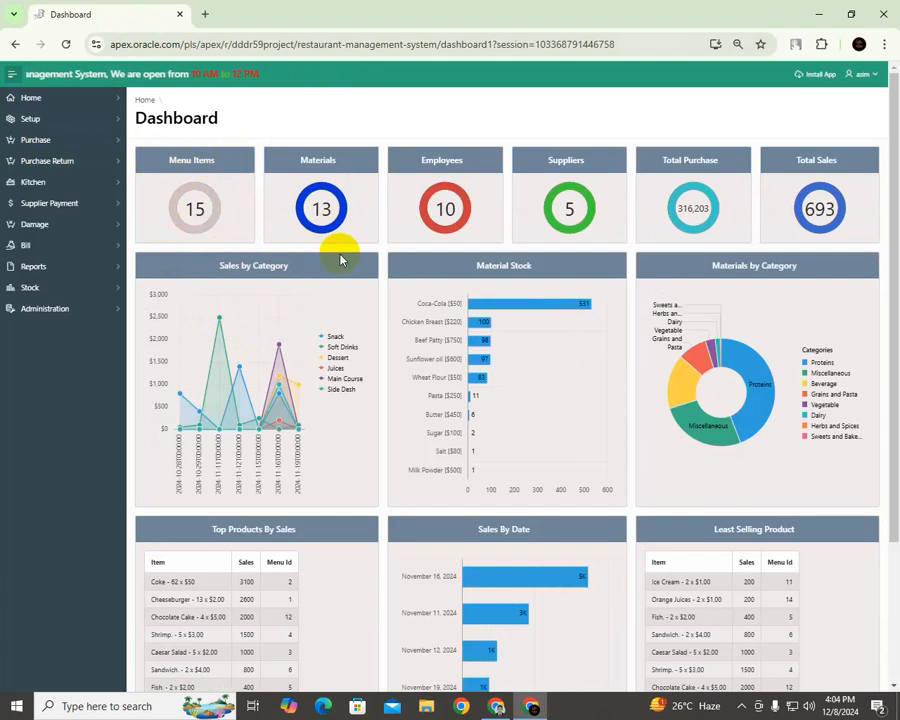
pyautogui.moveTo(334, 226)
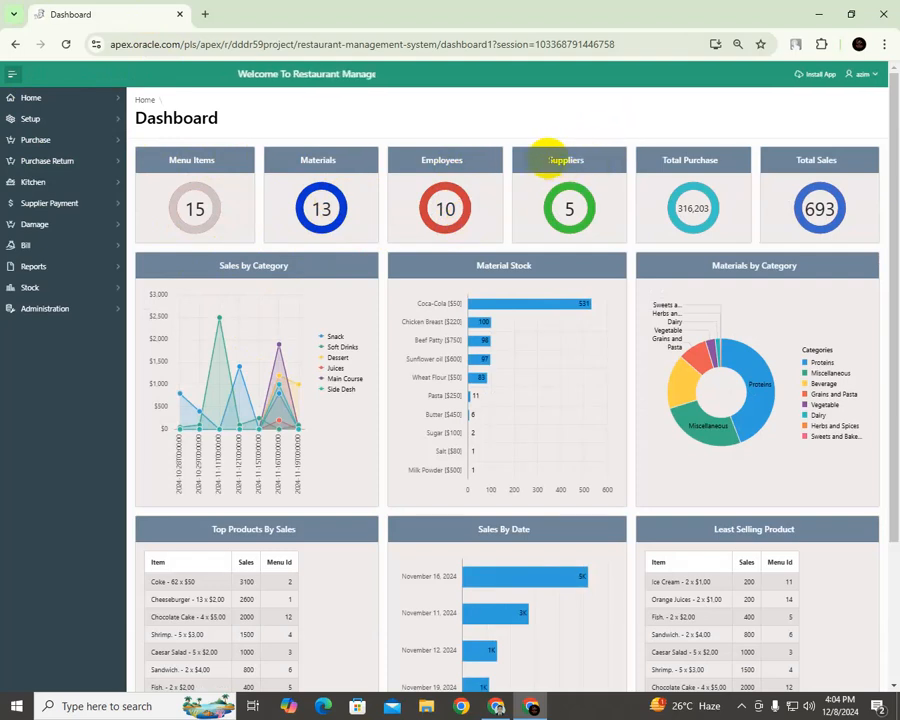
pyautogui.click(590, 221)
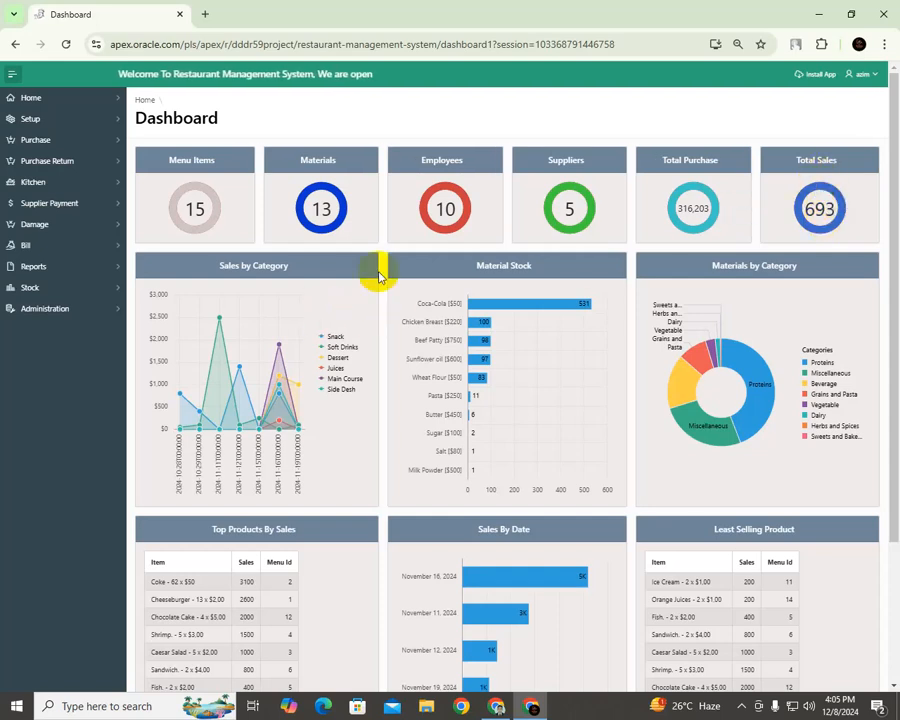
pyautogui.scroll(-3, 376, 272)
pyautogui.scroll(3, 341, 233)
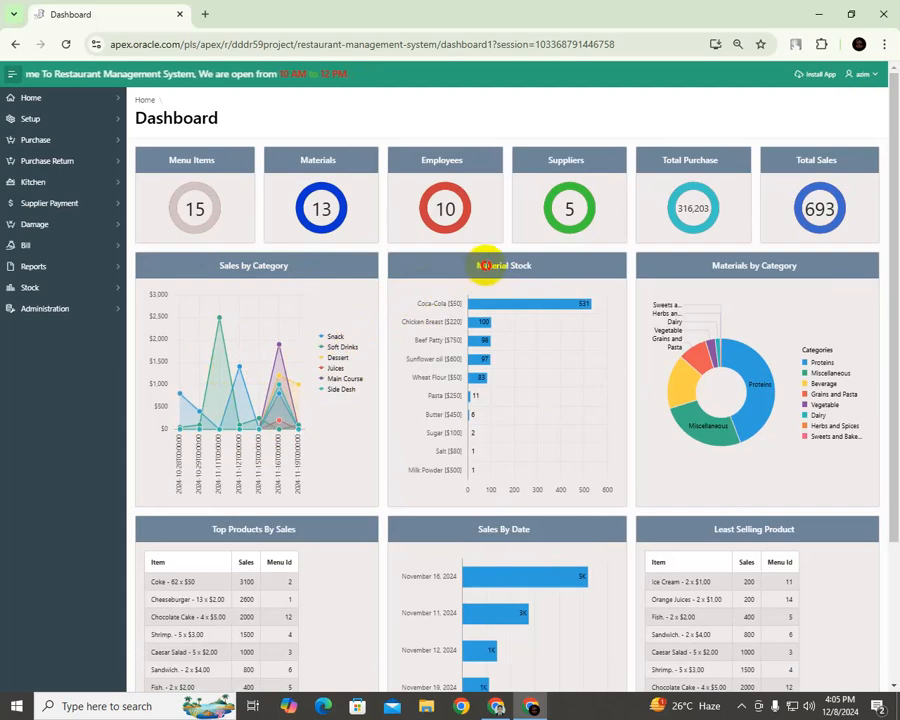
pyautogui.tripleClick(485, 265)
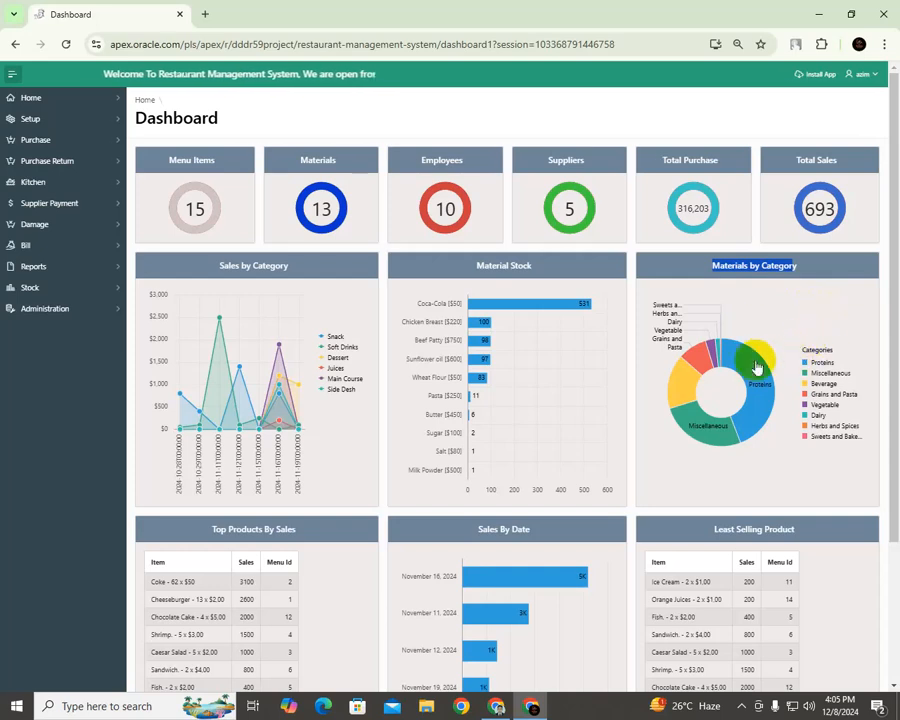
pyautogui.scroll(-3, 808, 333)
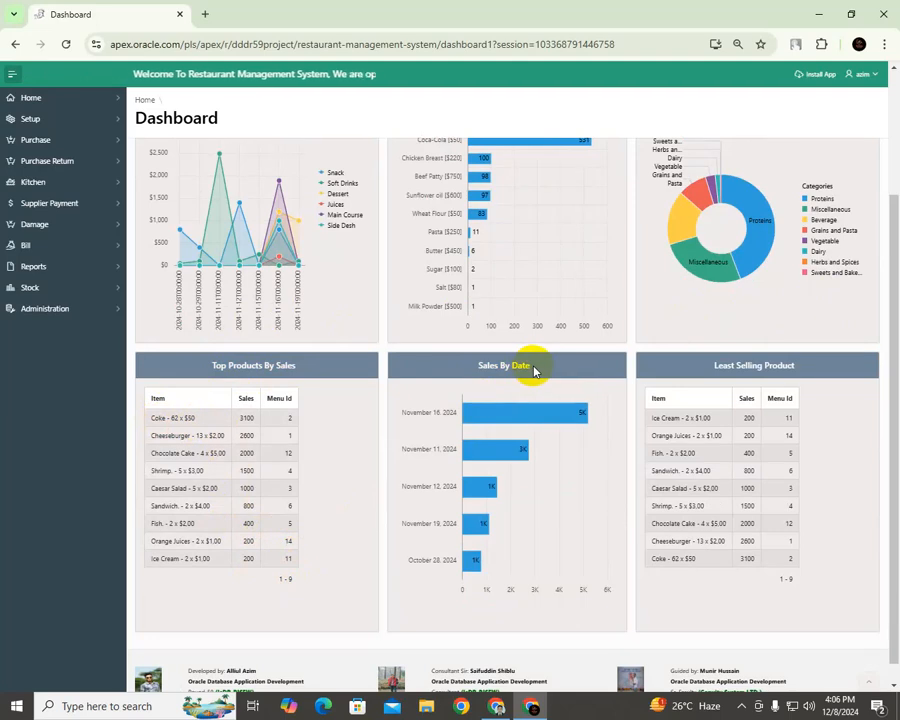
pyautogui.moveTo(492, 412)
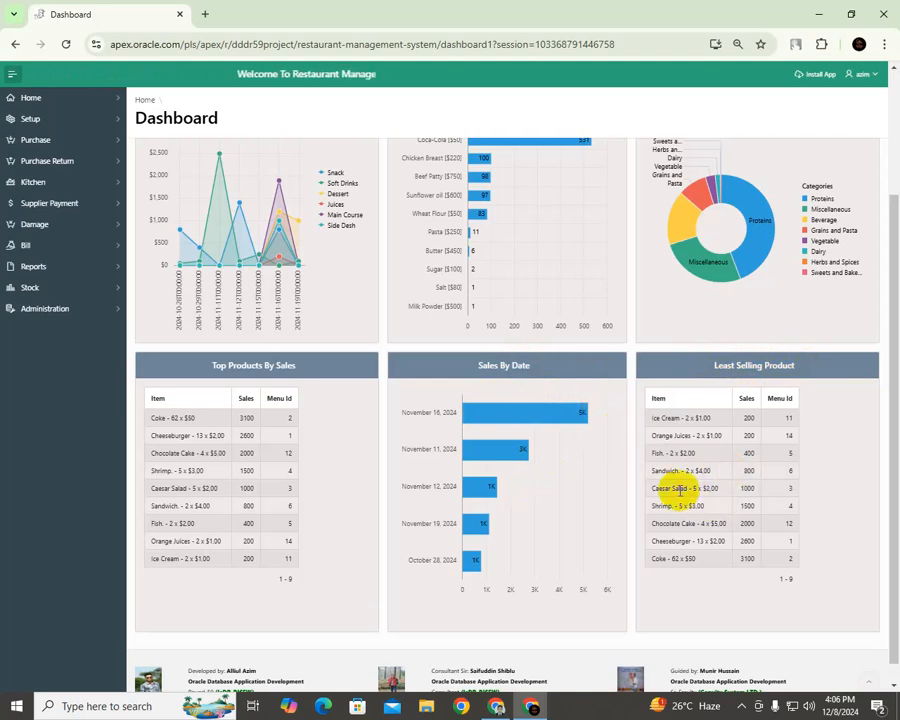
pyautogui.scroll(-1, 679, 497)
pyautogui.scroll(3, 678, 494)
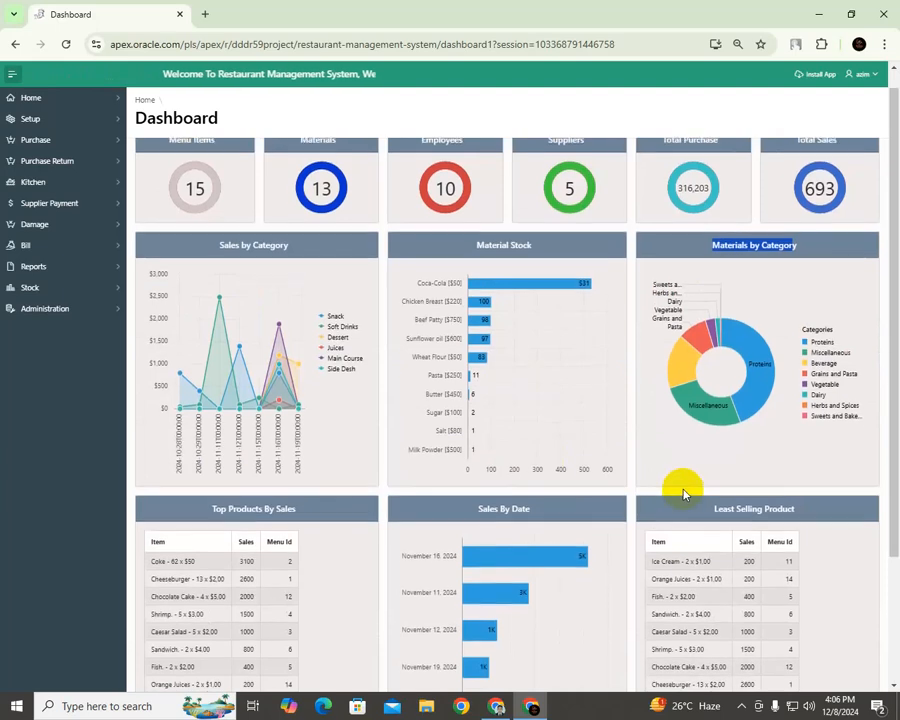
pyautogui.moveTo(690, 376)
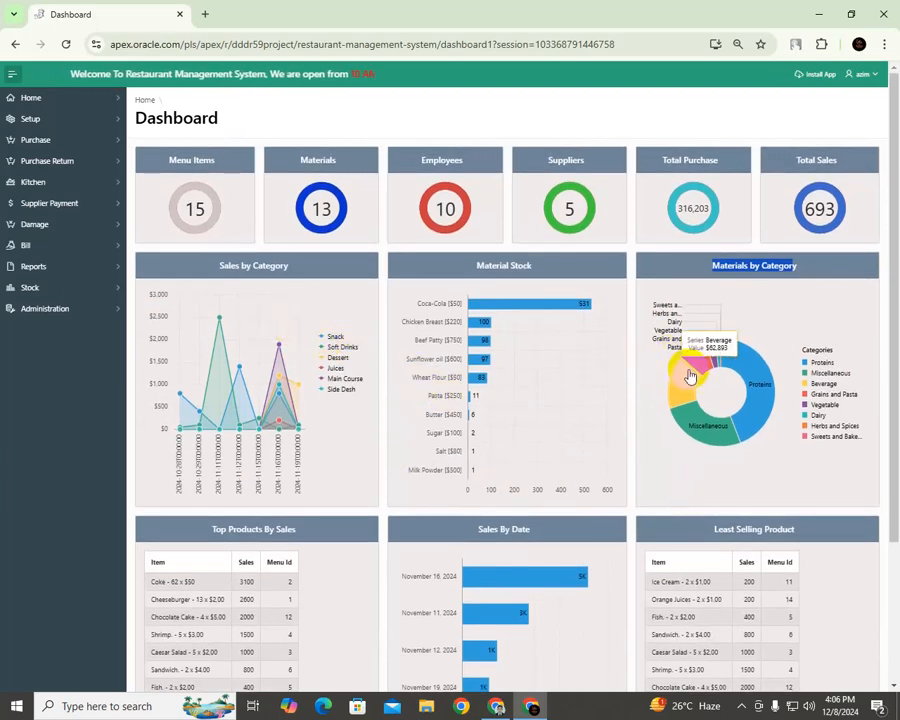
# Step: Open the employee management page and bring up a blank entry form for a new employee
pyautogui.click(116, 120)
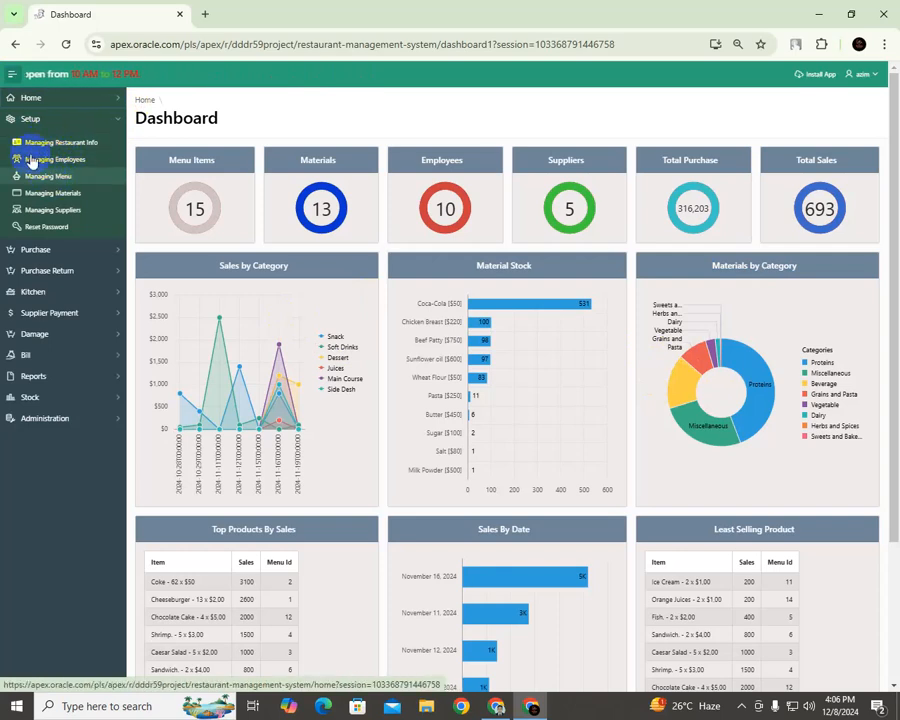
pyautogui.click(101, 165)
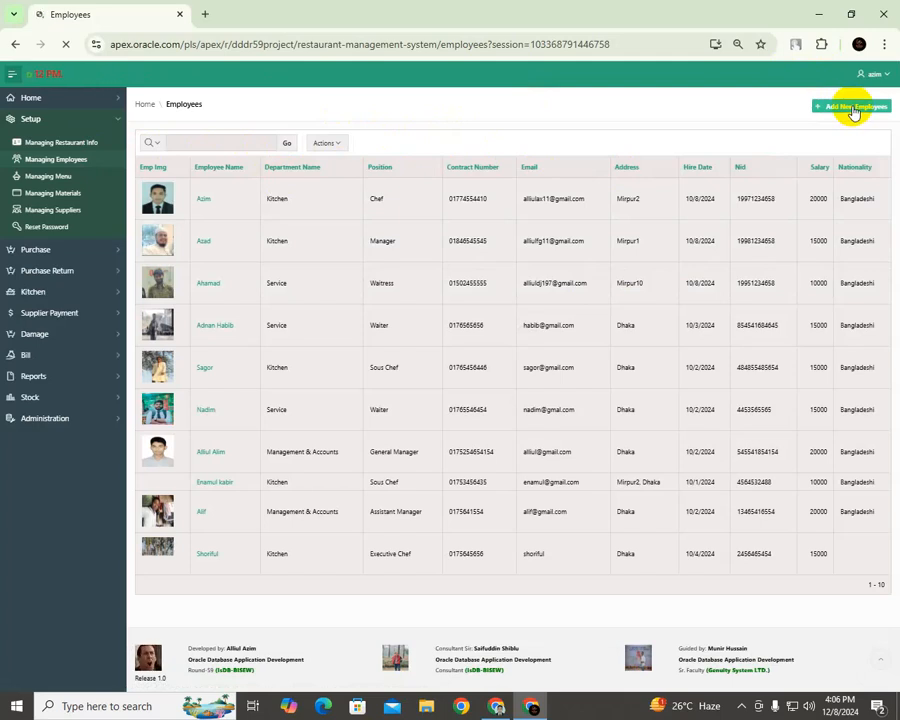
pyautogui.click(853, 110)
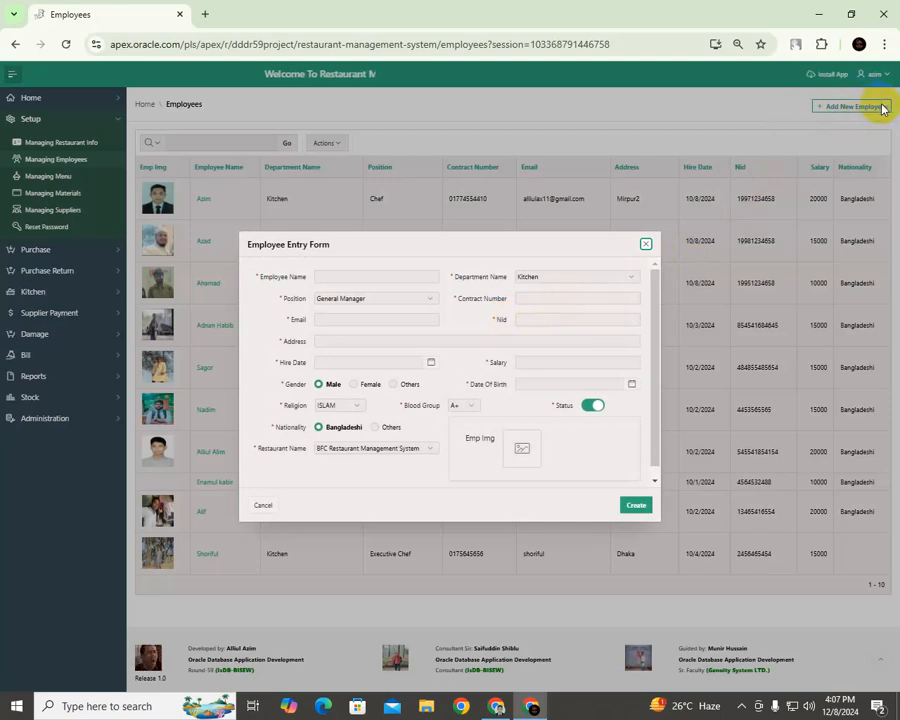
# Step: Enter the employee's name and assign the Management & Accounts department with the Assistant Manager position
pyautogui.click(351, 276)
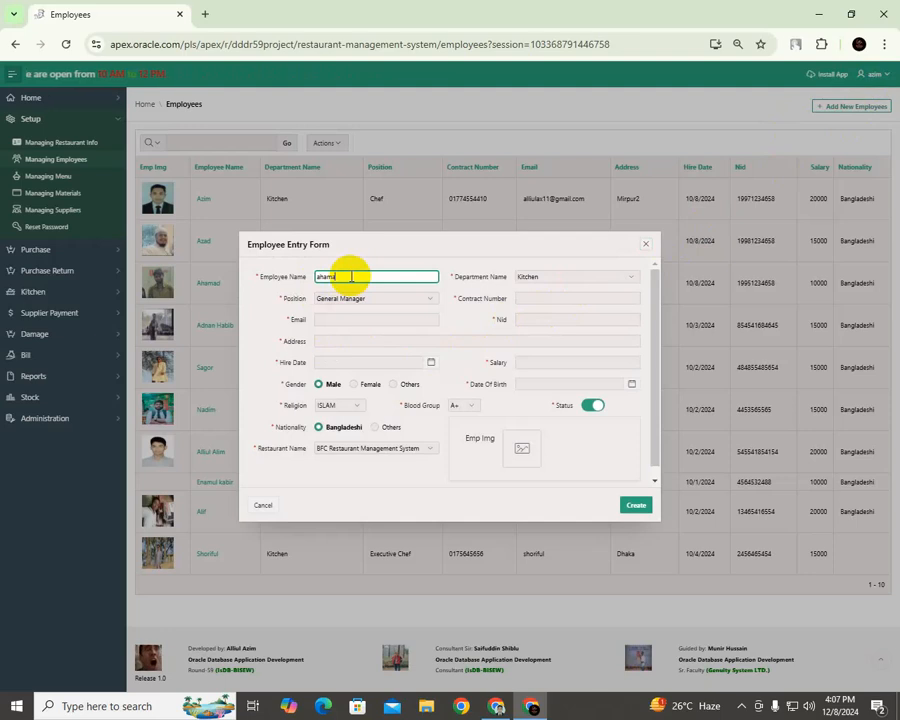
pyautogui.click(566, 278)
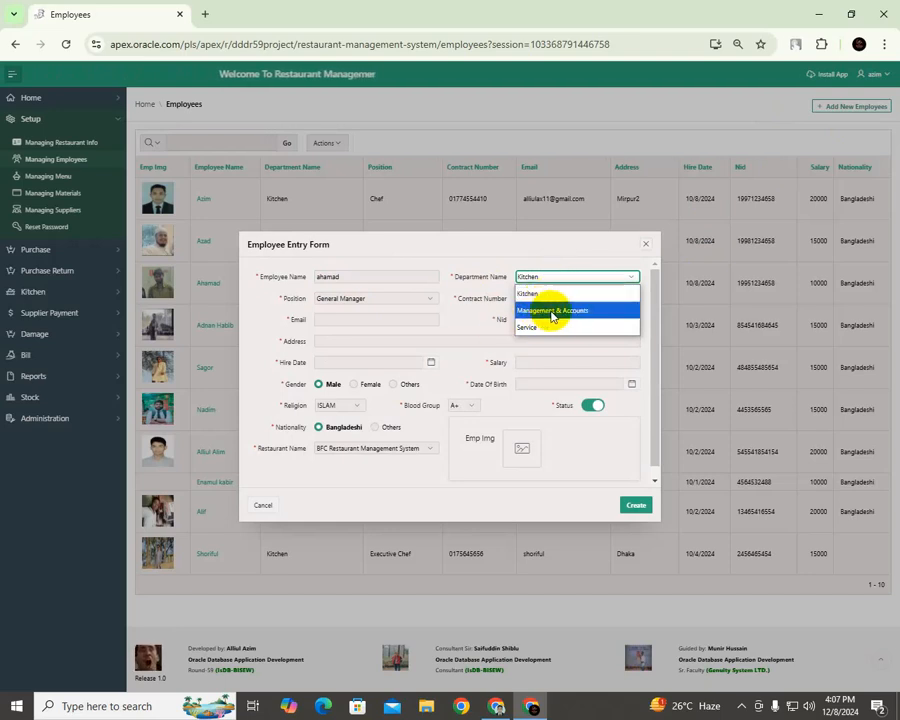
pyautogui.click(553, 311)
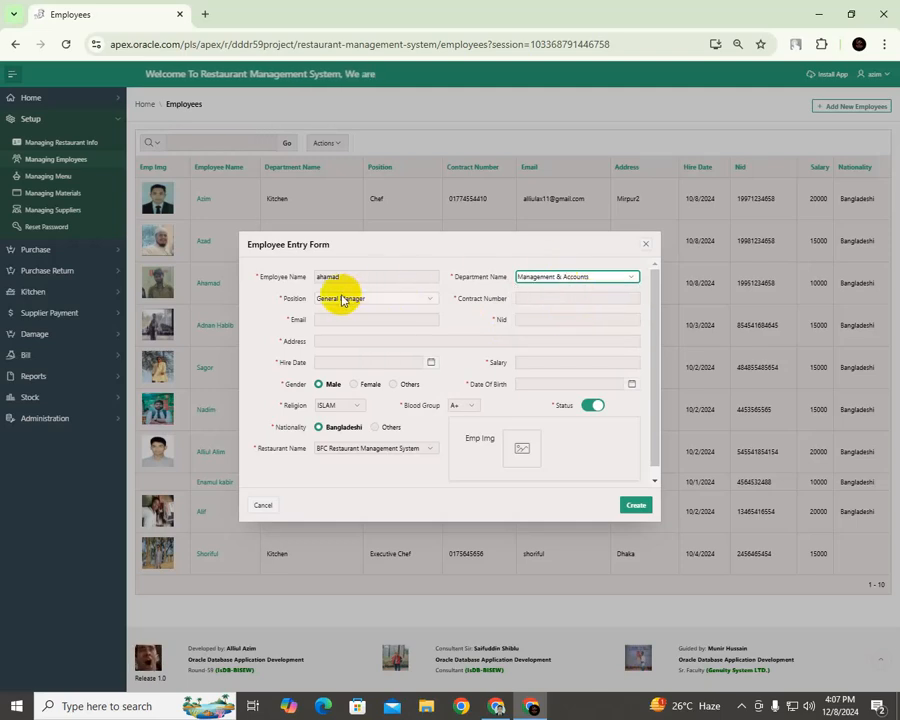
pyautogui.click(423, 305)
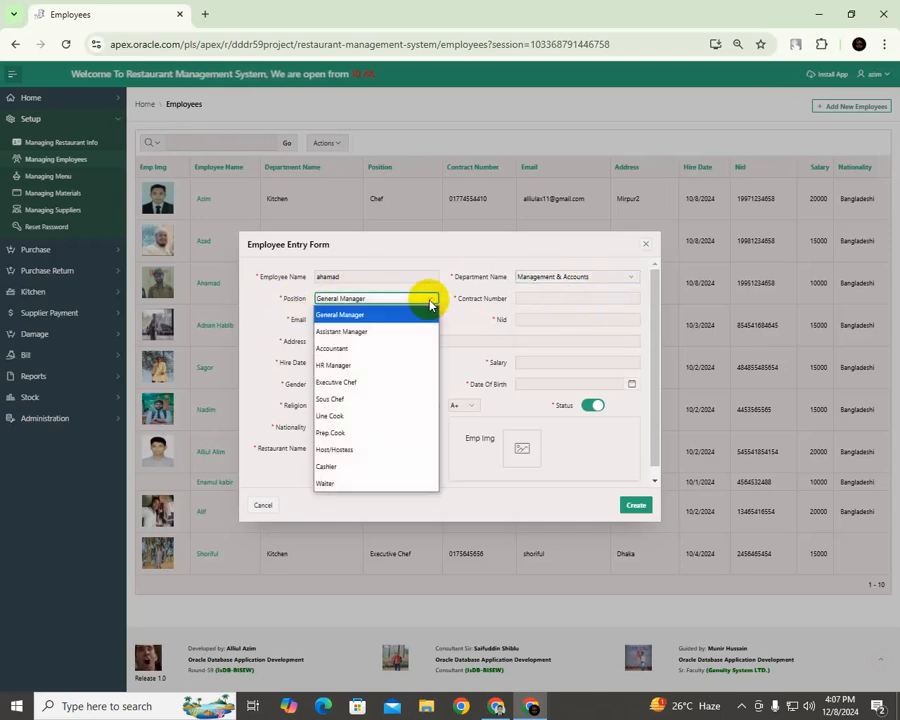
pyautogui.click(350, 335)
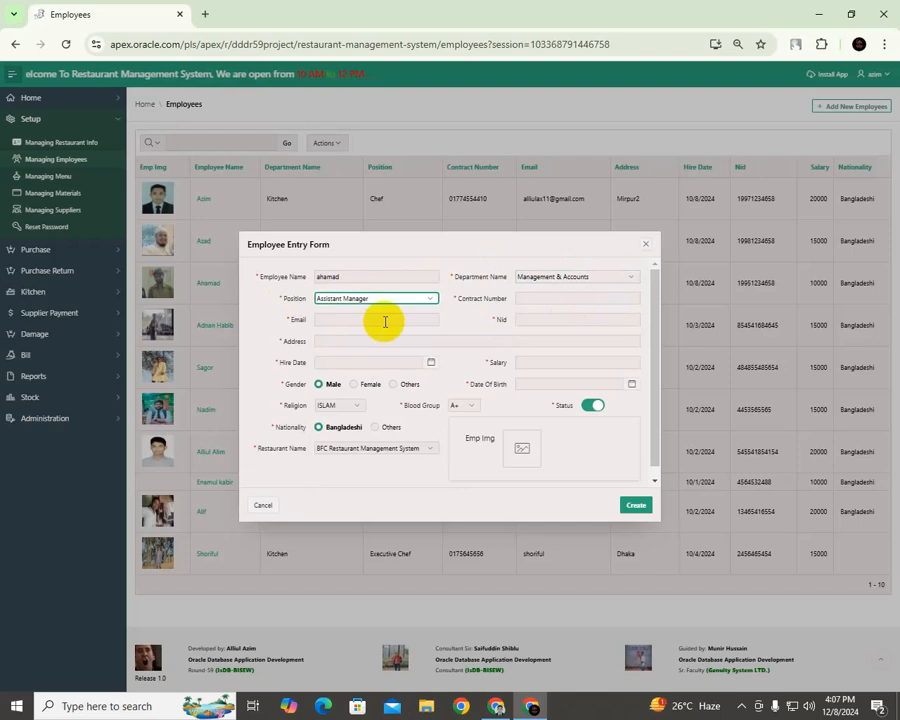
# Step: Fill in the employee's contact number, e-mail, national ID number and address
pyautogui.click(547, 296)
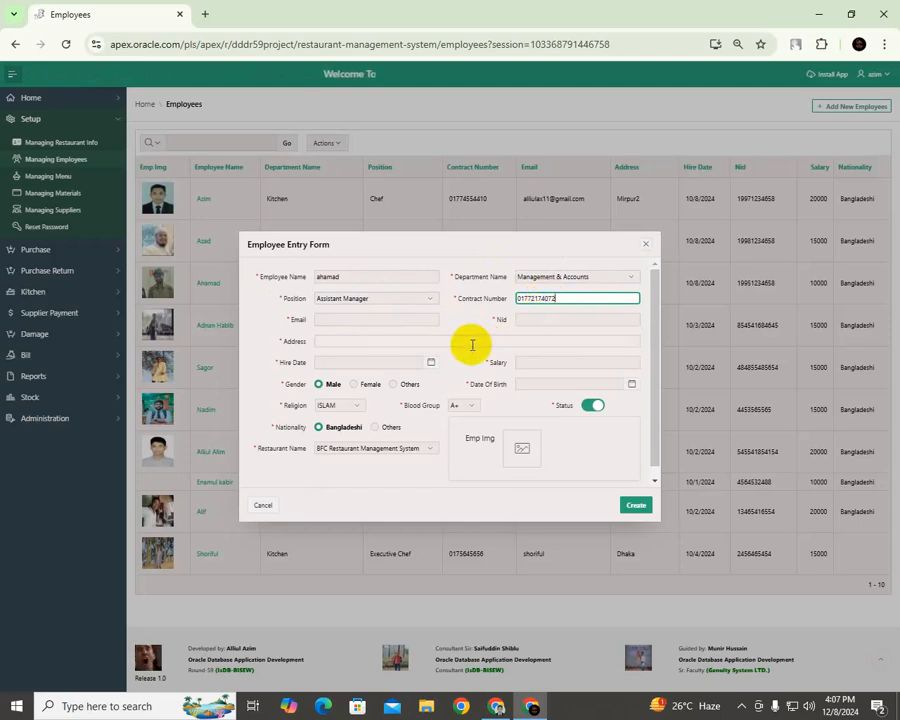
pyautogui.click(351, 320)
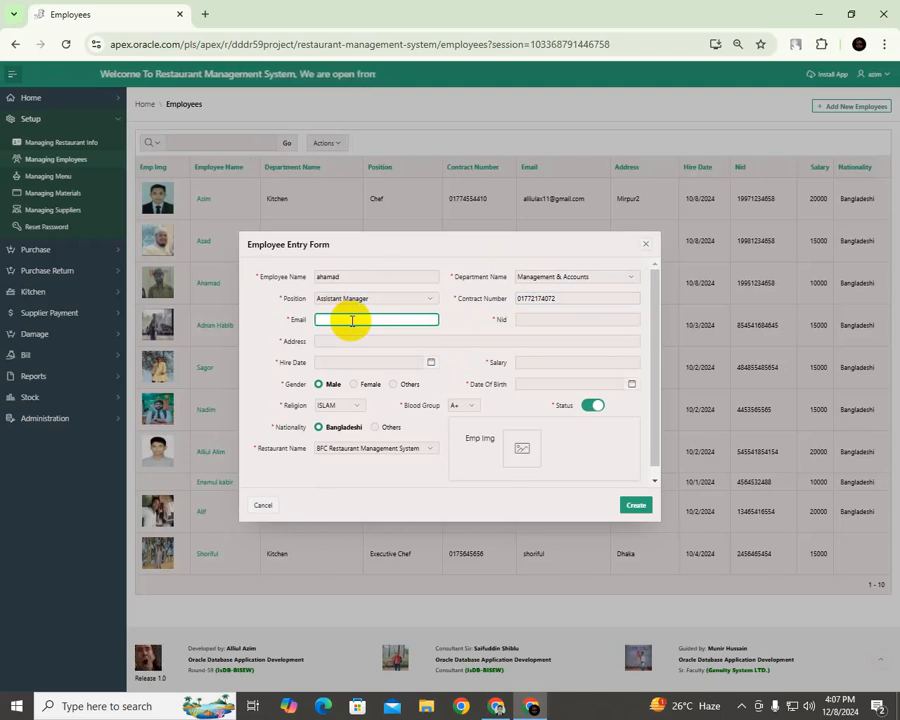
pyautogui.write('a')
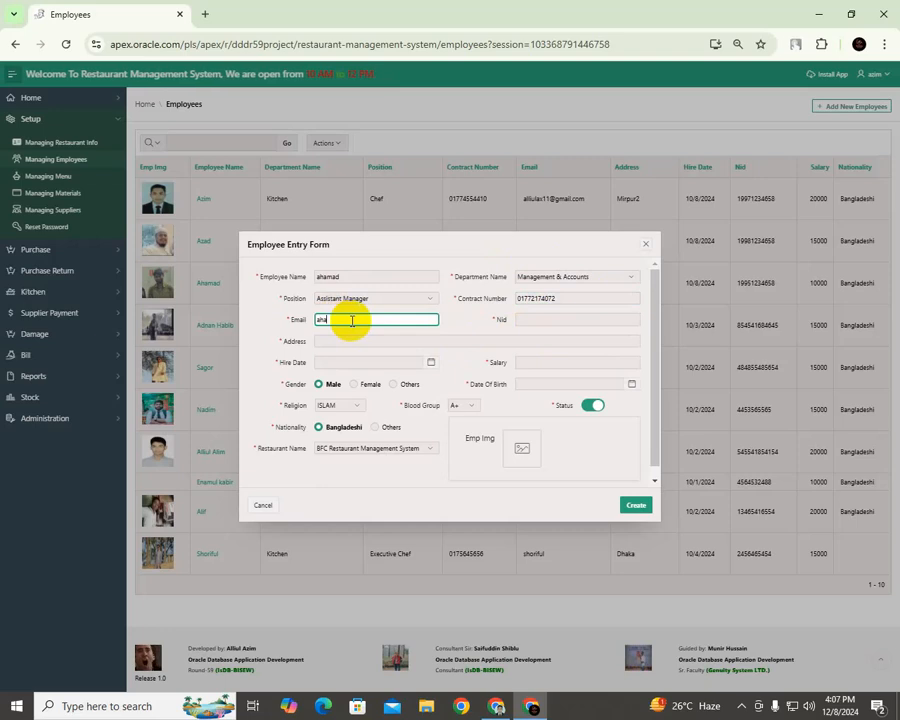
pyautogui.write('famd')
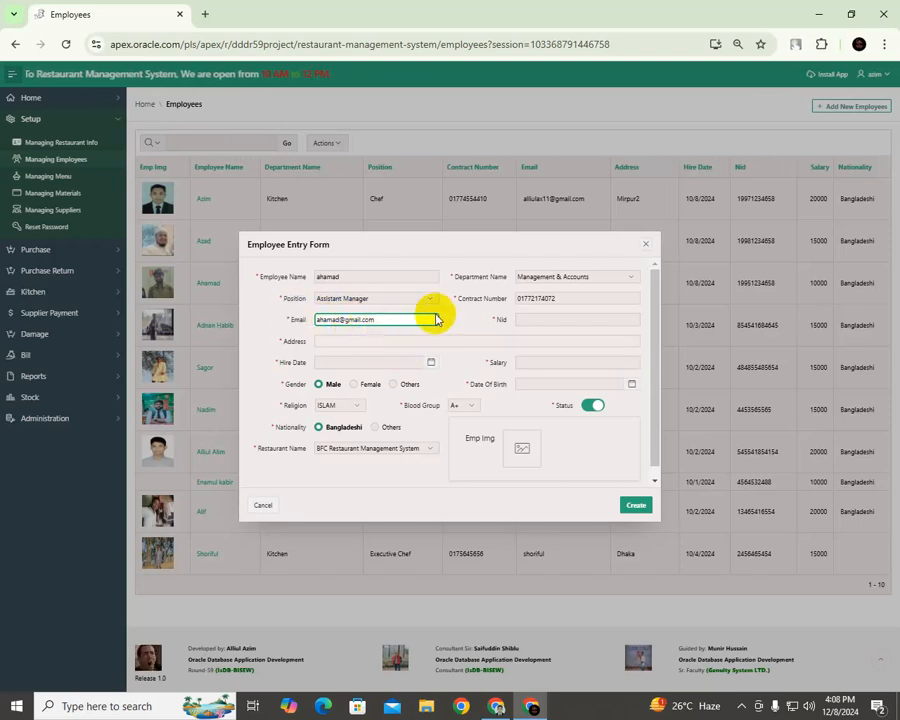
pyautogui.click(538, 320)
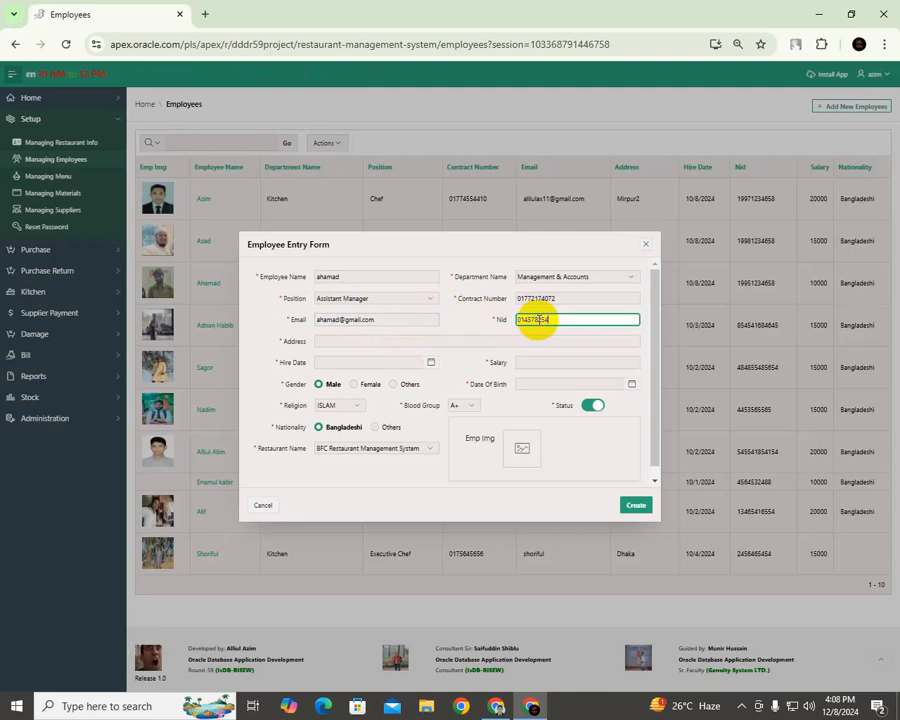
pyautogui.click(371, 342)
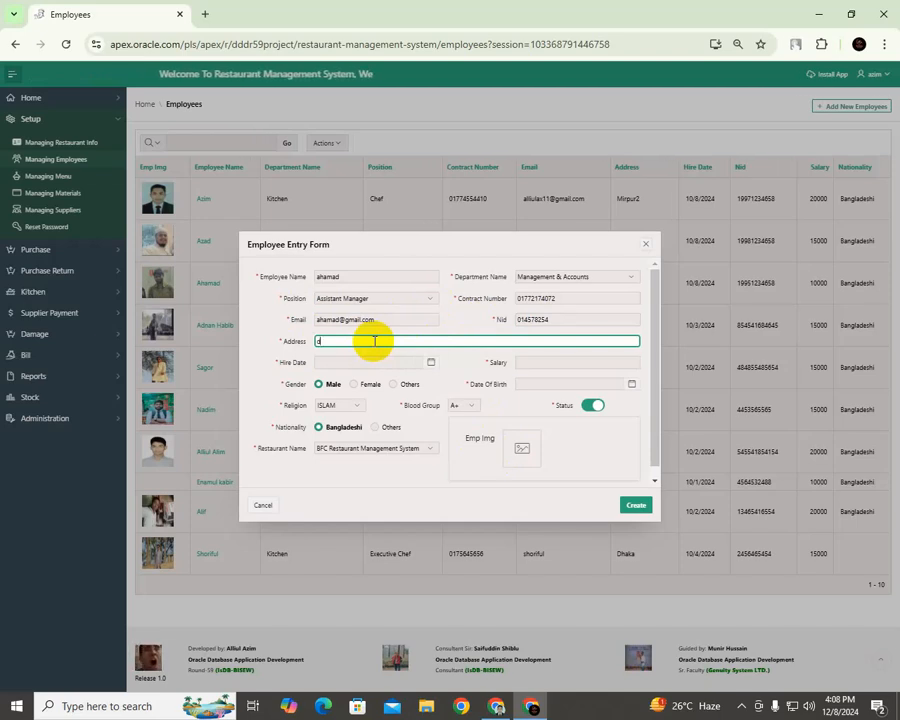
pyautogui.write('dhaka')
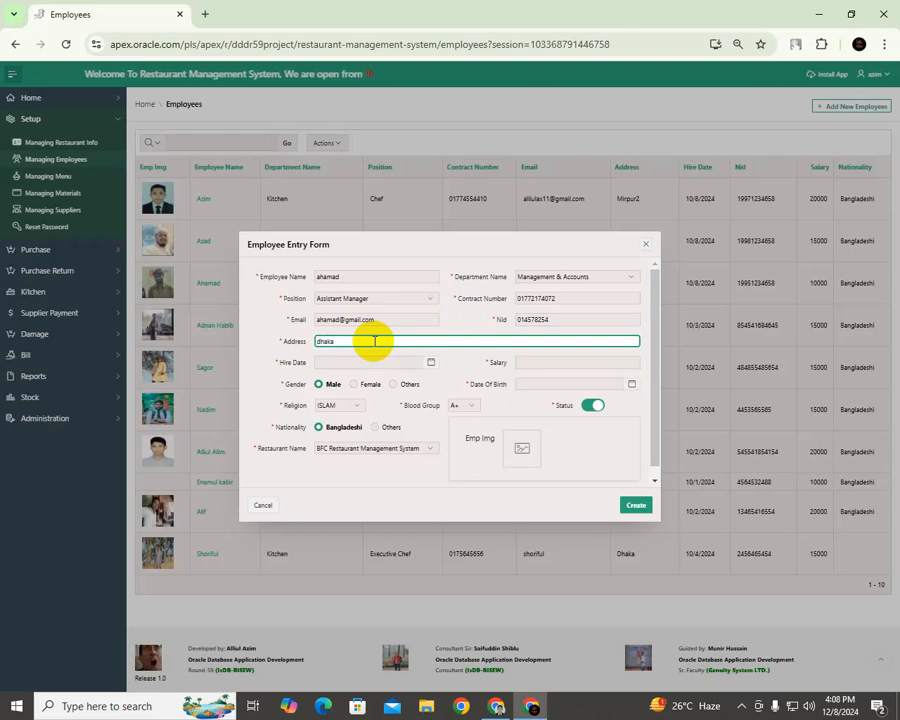
# Step: Set the employee's hire date to 12/08/2024 and the salary to 15000
pyautogui.click(431, 362)
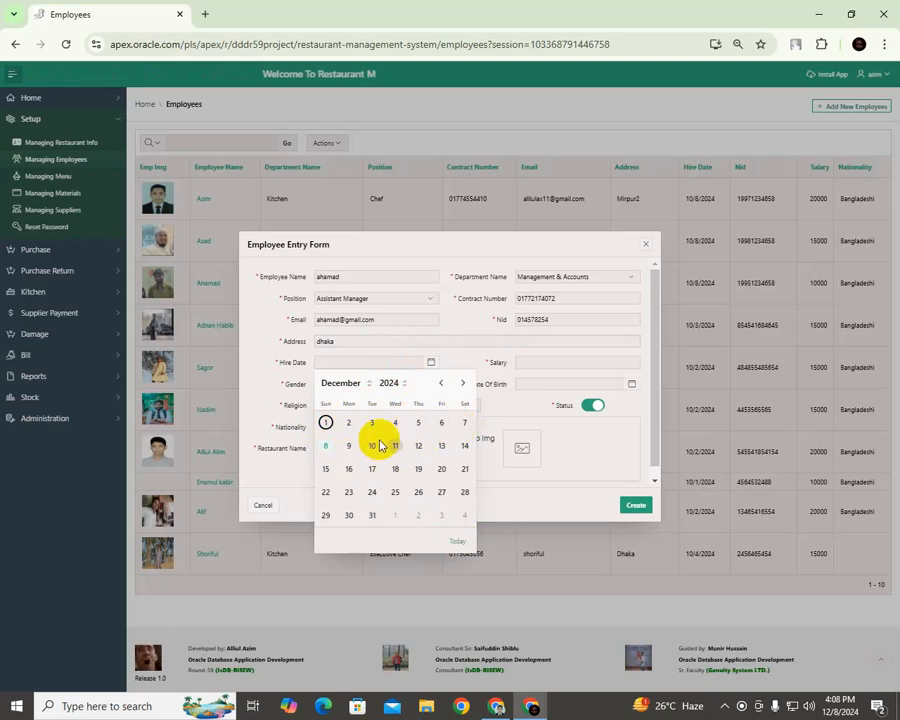
pyautogui.click(325, 445)
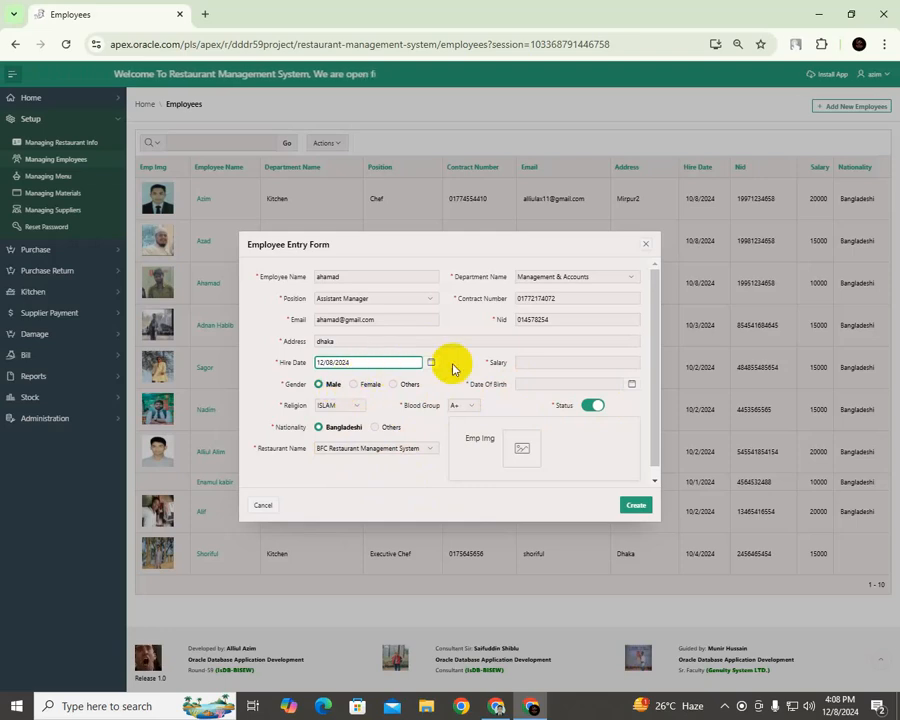
pyautogui.click(527, 362)
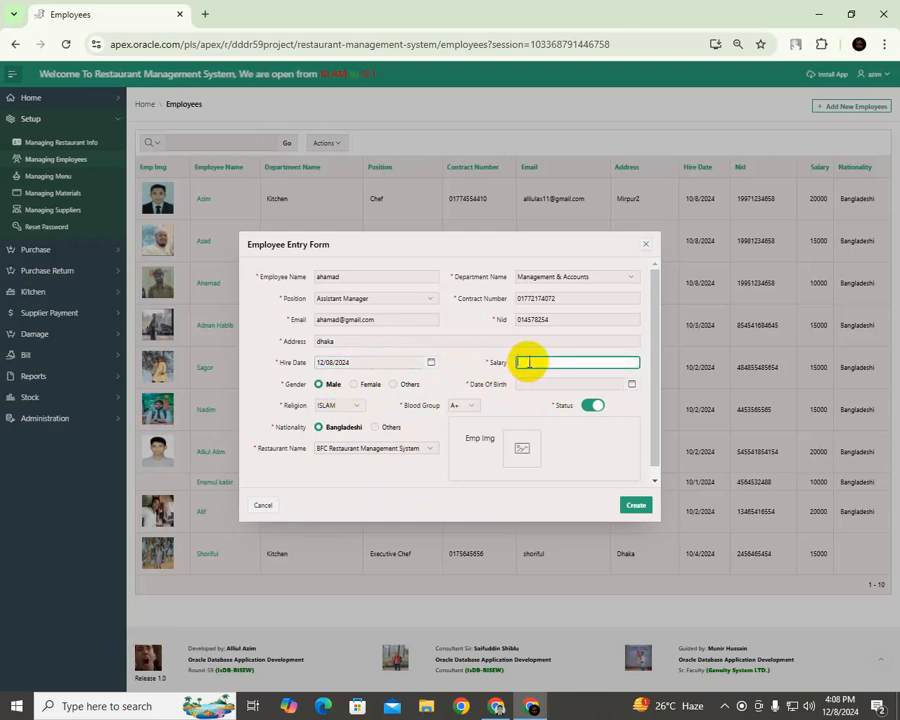
pyautogui.write('15000')
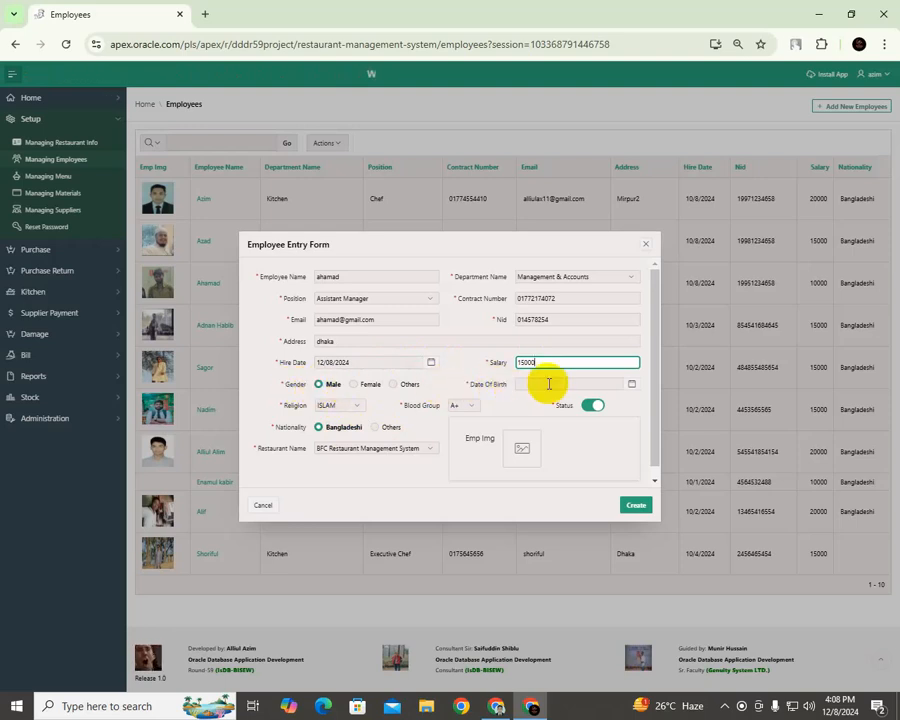
# Step: Fill in the employee's date of birth by choosing its year and day in the date picker
pyautogui.click(632, 386)
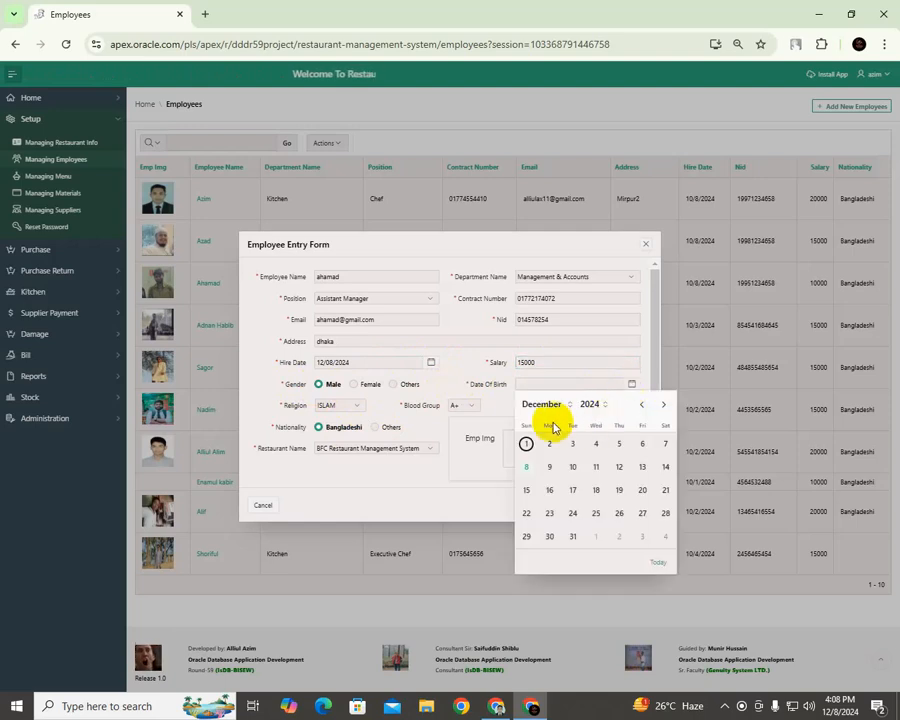
pyautogui.click(605, 409)
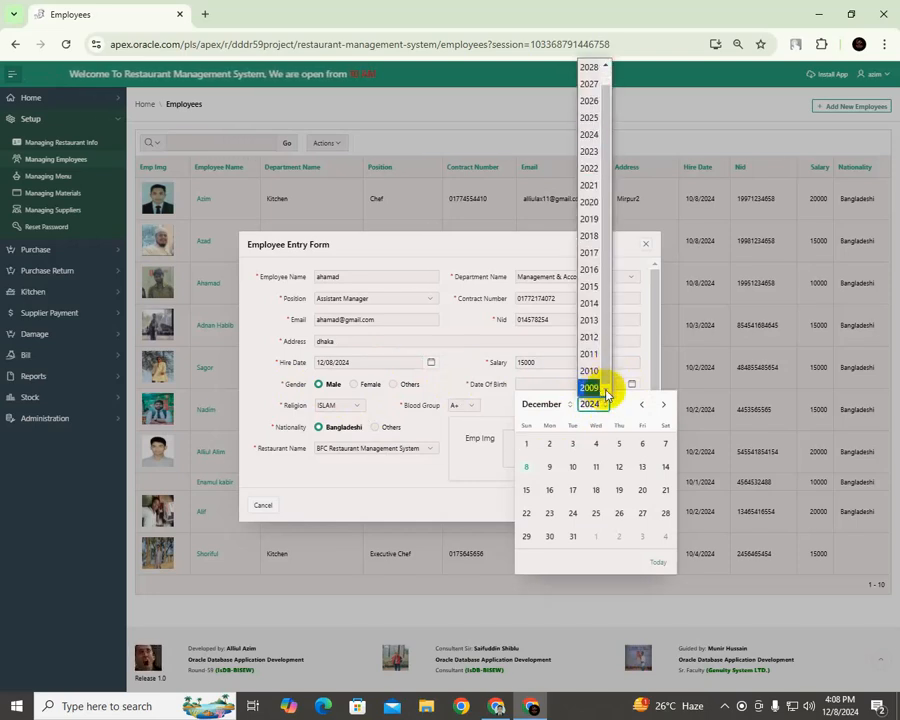
pyautogui.click(603, 390)
pyautogui.click(600, 403)
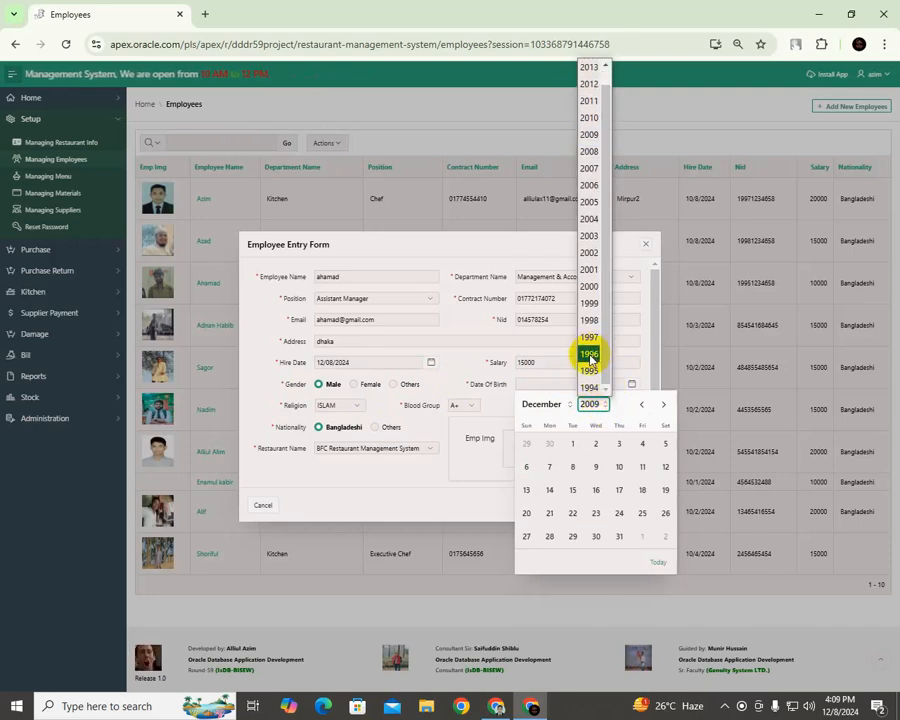
pyautogui.click(591, 354)
pyautogui.click(595, 445)
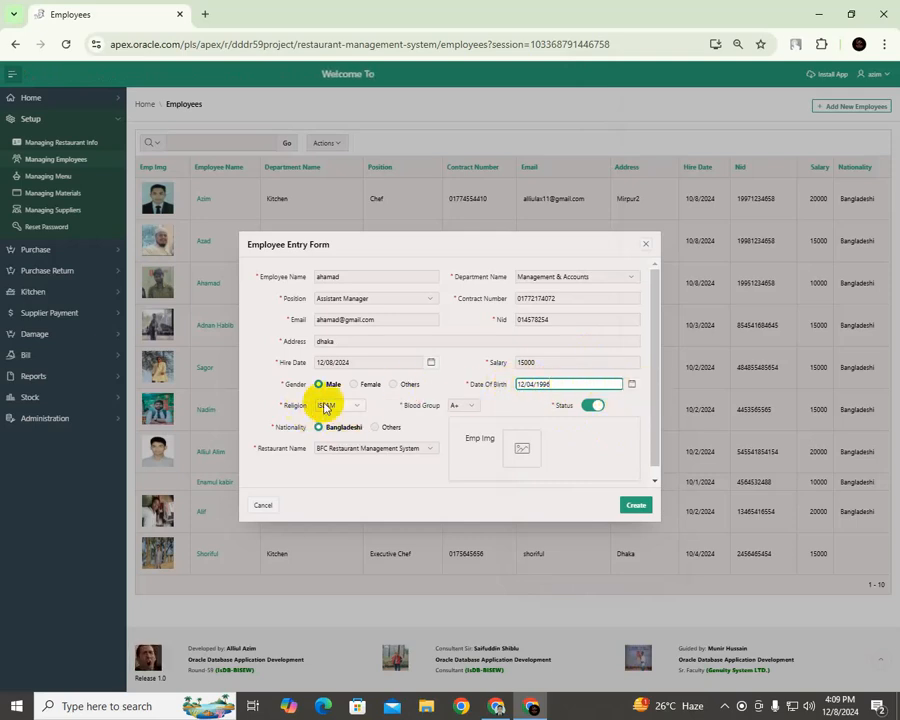
# Step: Set the employee's religion to ISLAM, blood group to A+ and nationality to Bangladeshi
pyautogui.click(356, 407)
pyautogui.click(350, 421)
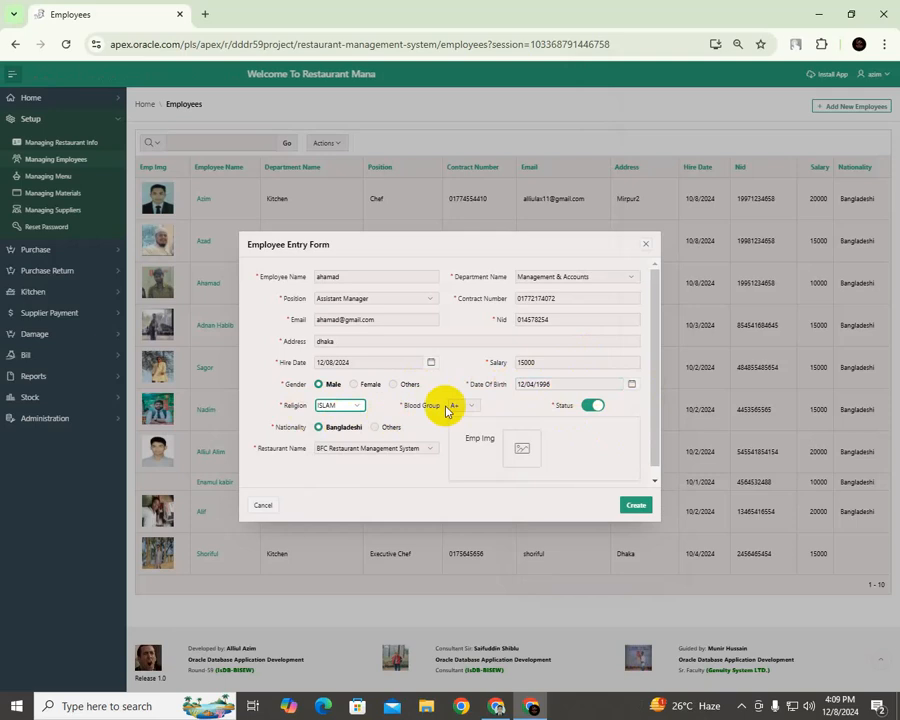
pyautogui.click(468, 407)
pyautogui.click(459, 414)
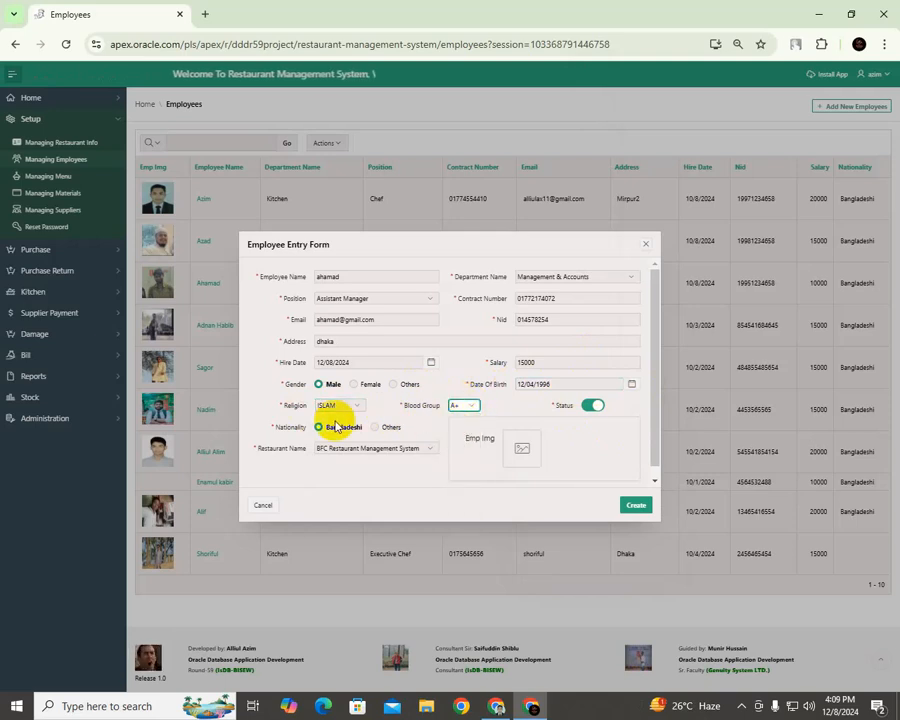
pyautogui.click(318, 429)
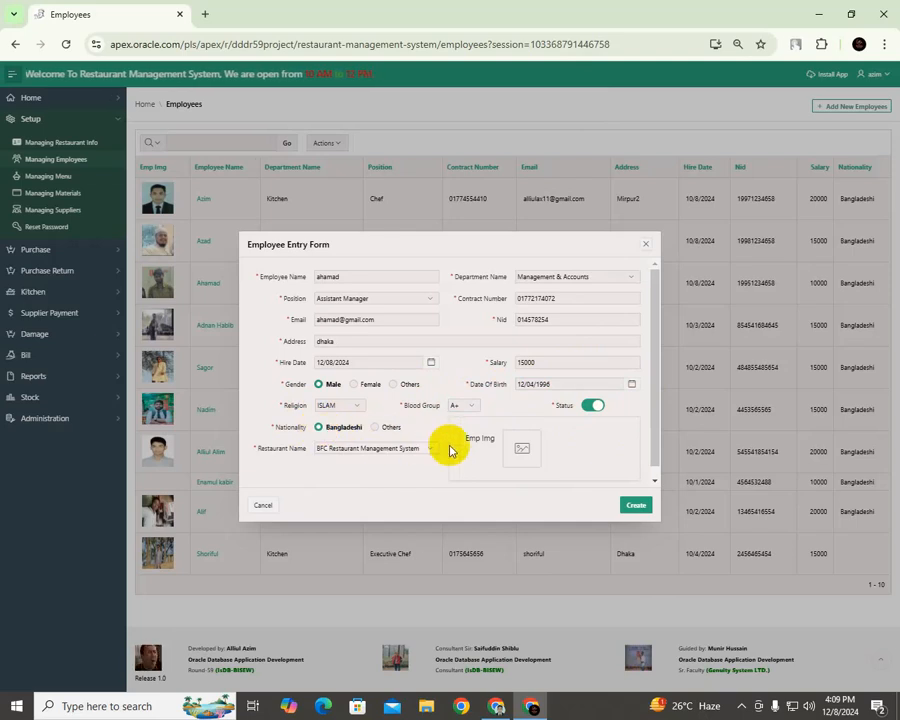
pyautogui.click(374, 427)
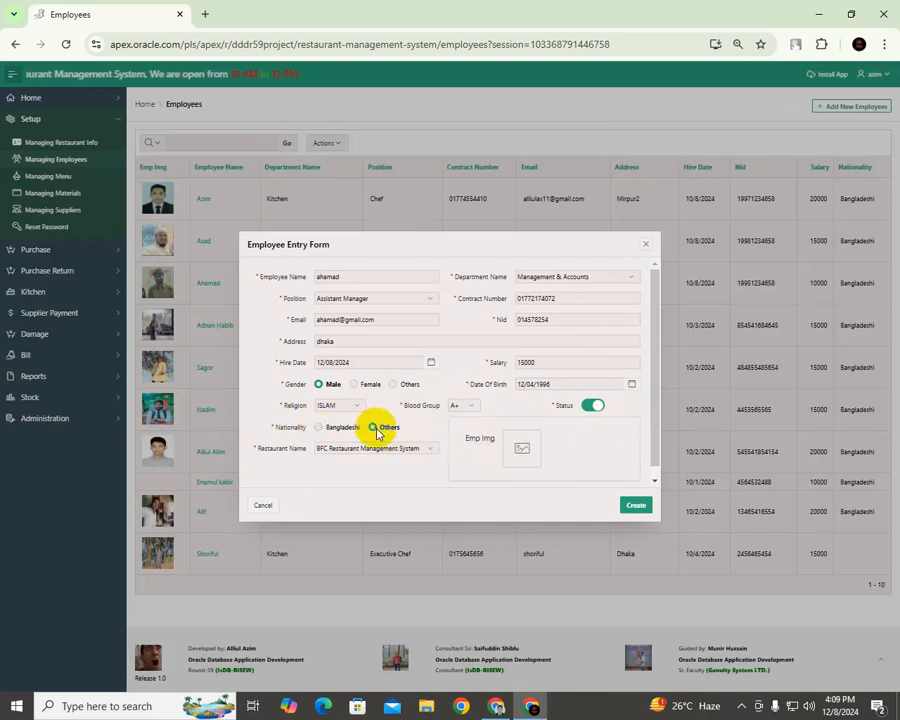
pyautogui.click(319, 428)
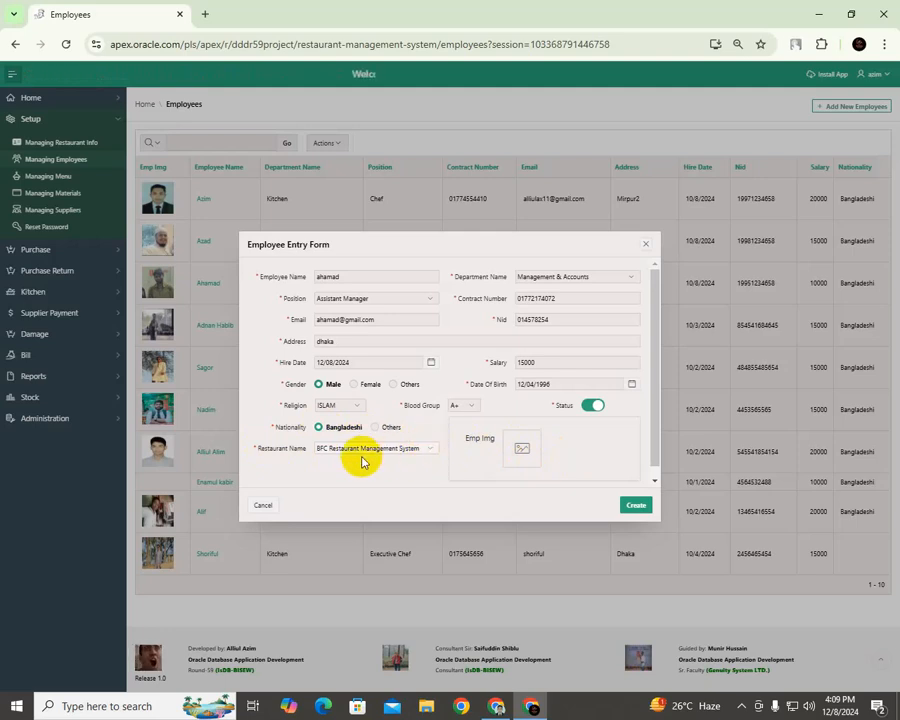
# Step: Attach 6.gif from the aaa1\image folder as the employee's image and create the employee record
pyautogui.click(522, 449)
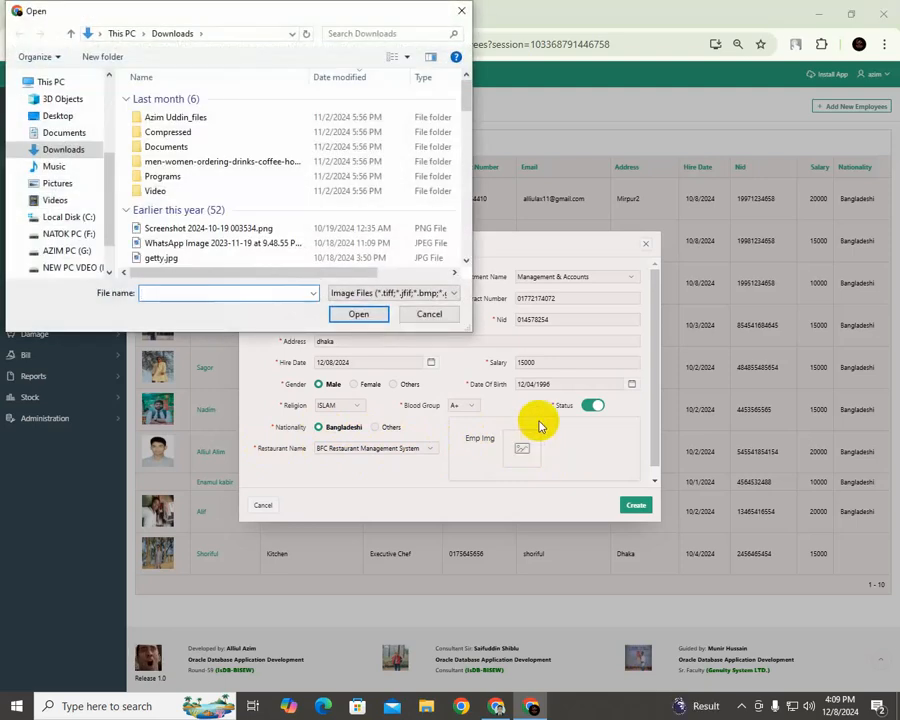
pyautogui.scroll(-2, 220, 215)
pyautogui.scroll(-5, 236, 201)
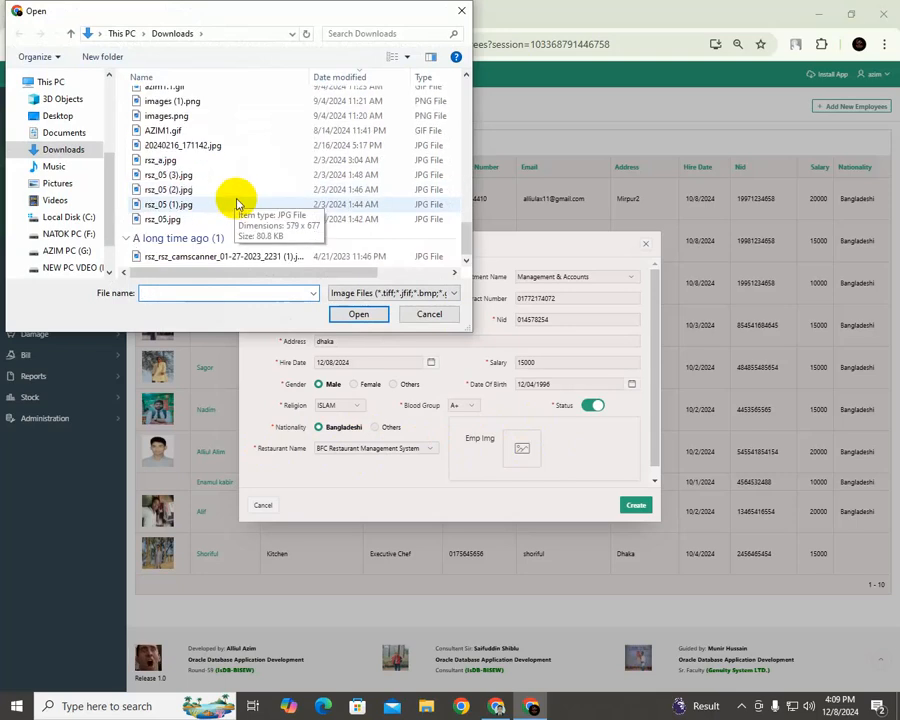
pyautogui.scroll(9, 238, 200)
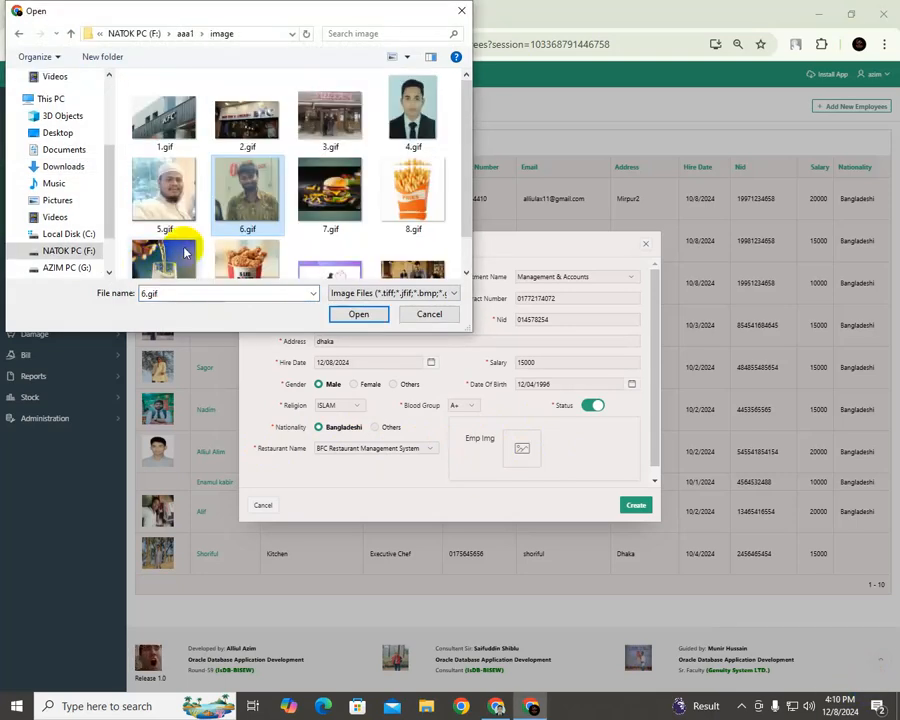
pyautogui.click(358, 314)
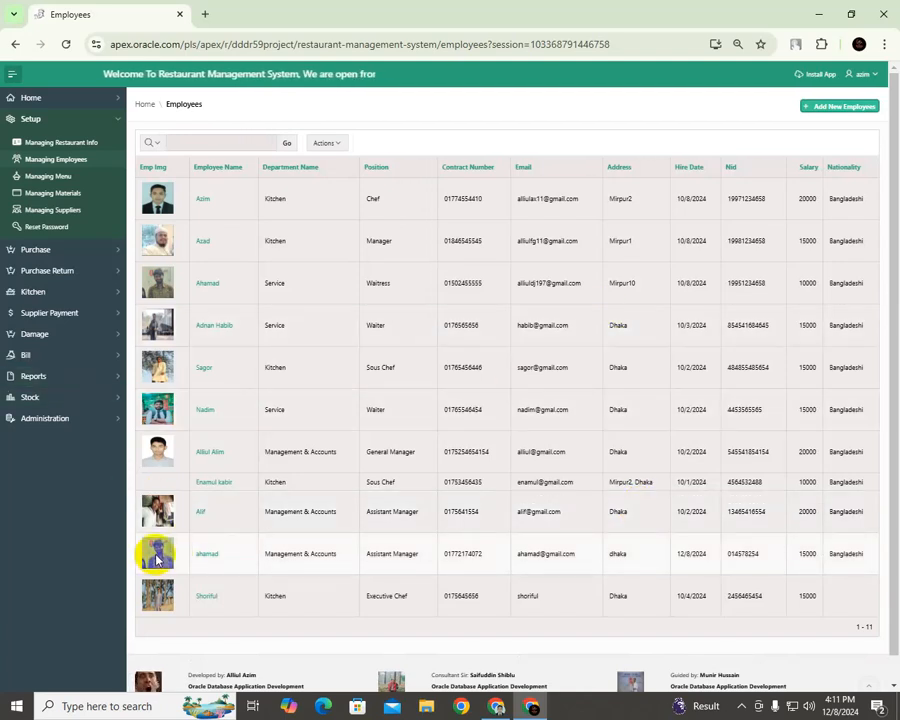
# Step: Check the new employee's row in the employee list and return to the dashboard
pyautogui.moveTo(155, 562); pyautogui.dragTo(208, 558)
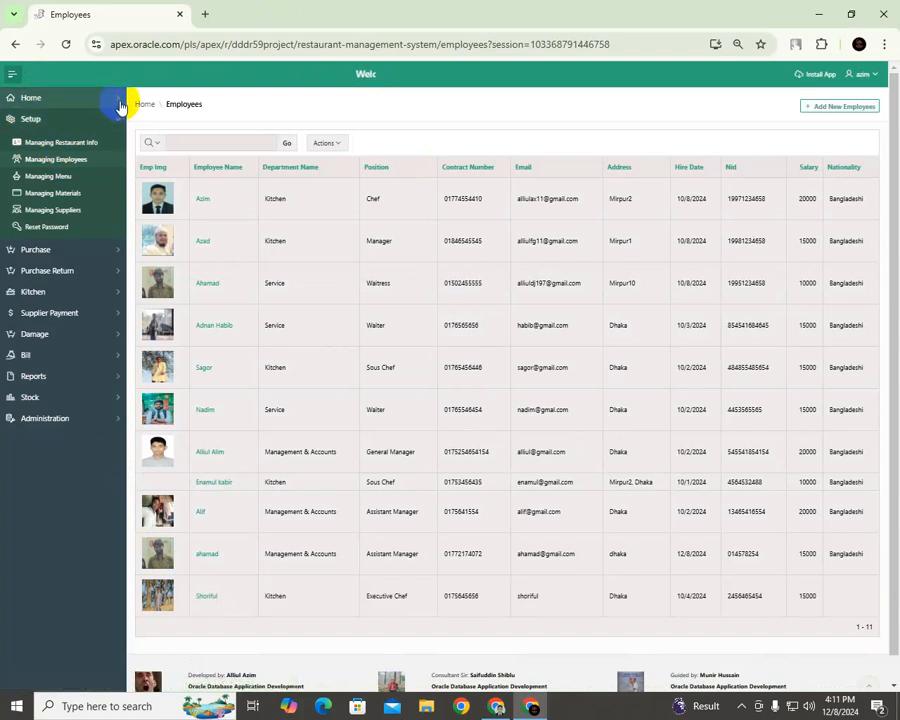
pyautogui.click(119, 101)
pyautogui.click(68, 122)
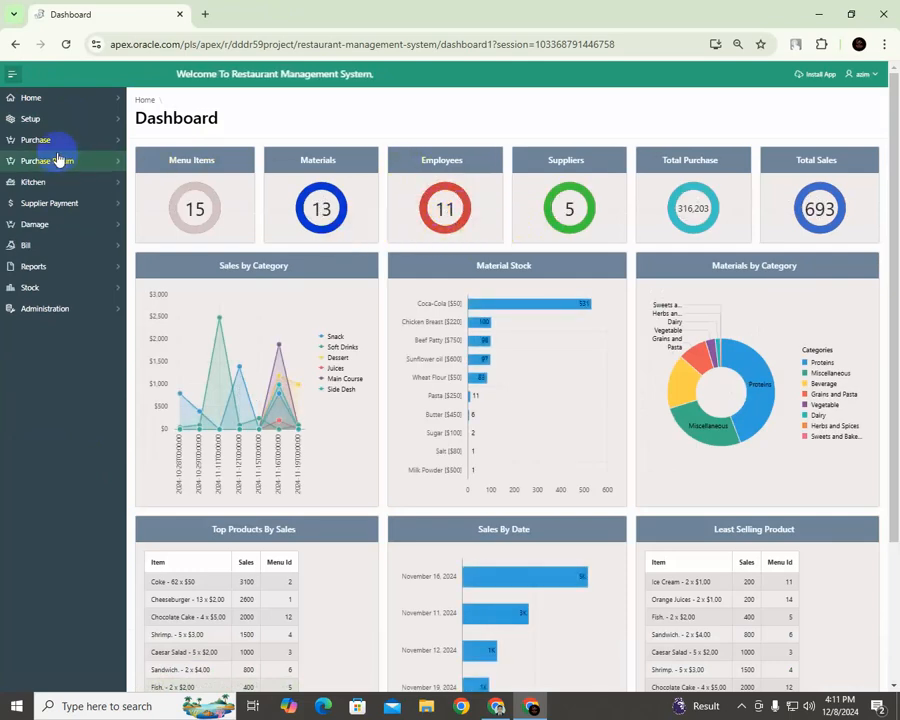
# Step: Open the menu management page and look through the list of menu items
pyautogui.click(118, 122)
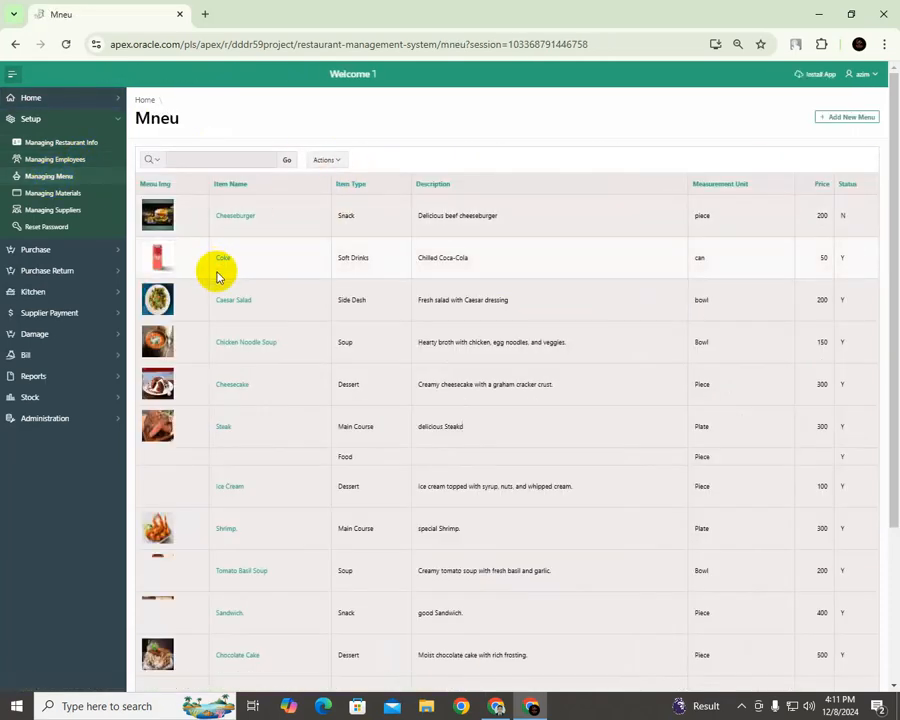
pyautogui.scroll(-5, 320, 282)
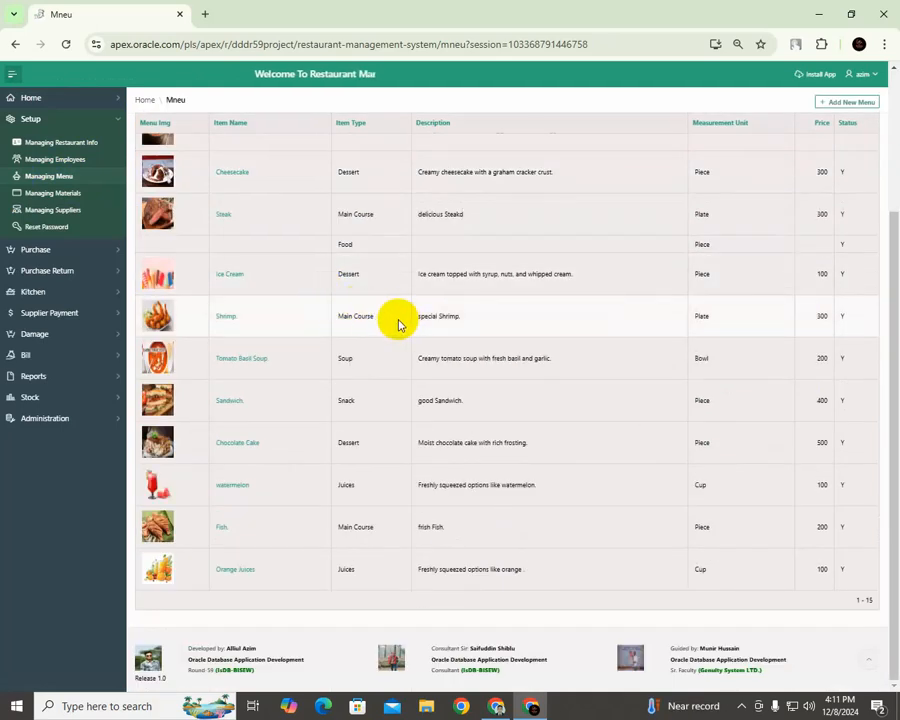
pyautogui.scroll(2, 346, 332)
pyautogui.scroll(2, 300, 350)
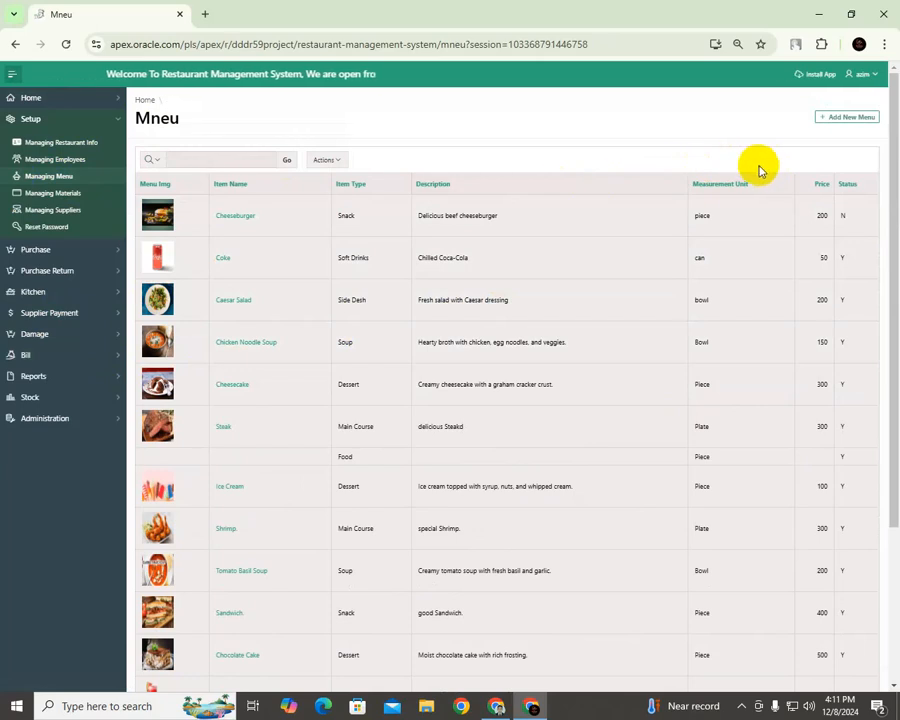
# Step: Bring up the blank menu entry form to view its fields and close it without saving
pyautogui.click(828, 117)
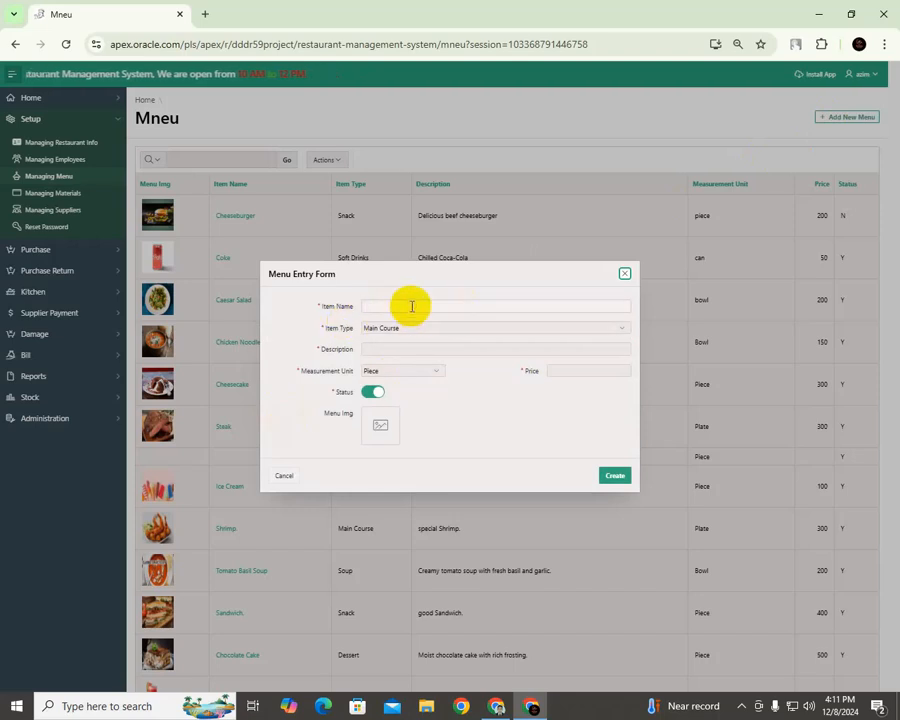
pyautogui.click(410, 306)
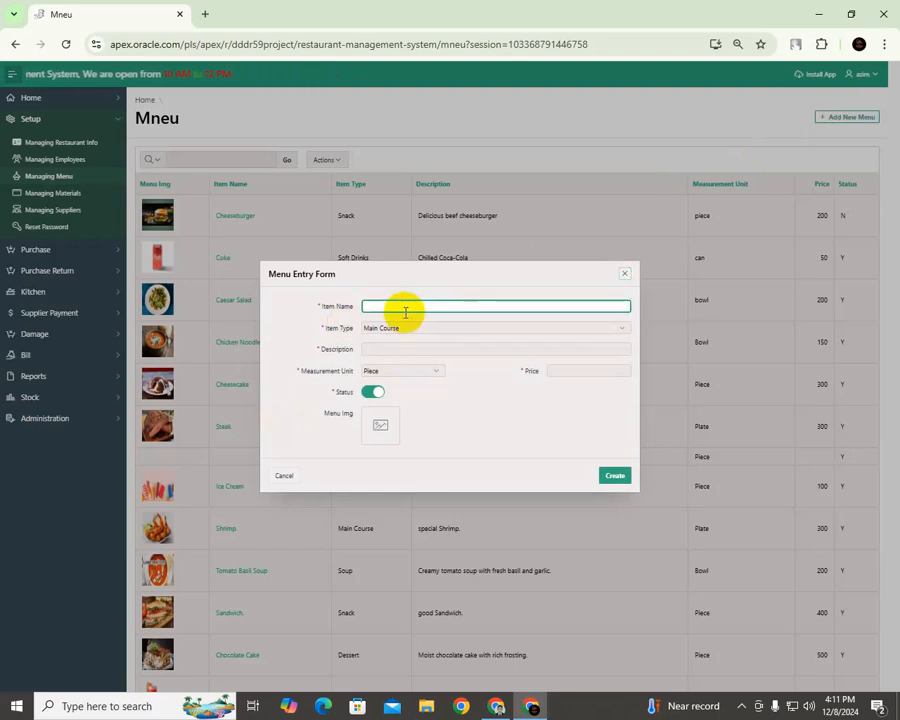
pyautogui.click(625, 275)
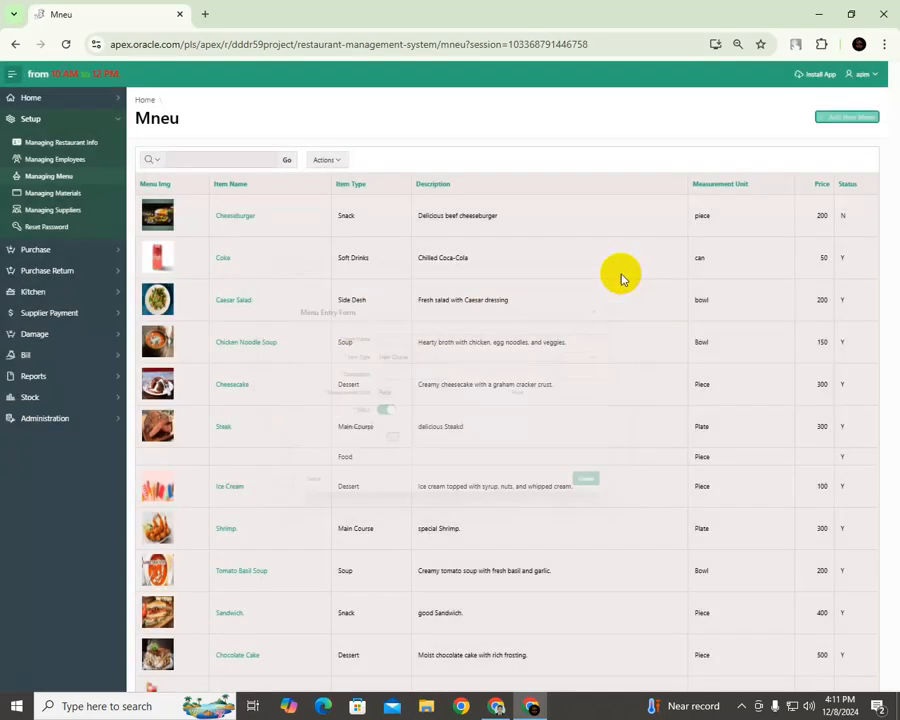
# Step: Open the materials management page, view the blank material entry form and close it
pyautogui.click(67, 196)
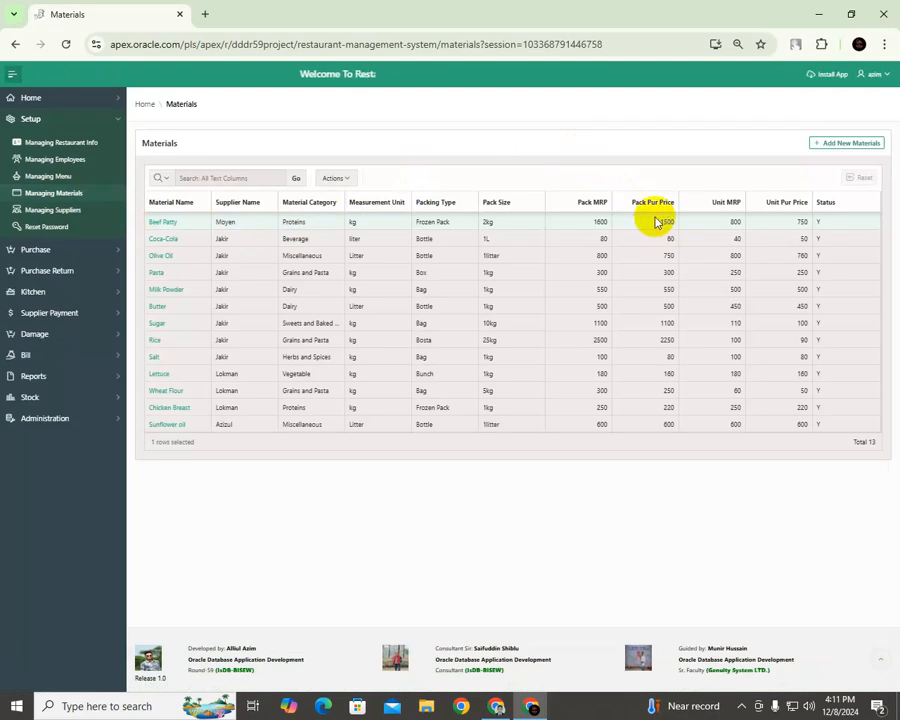
pyautogui.click(884, 144)
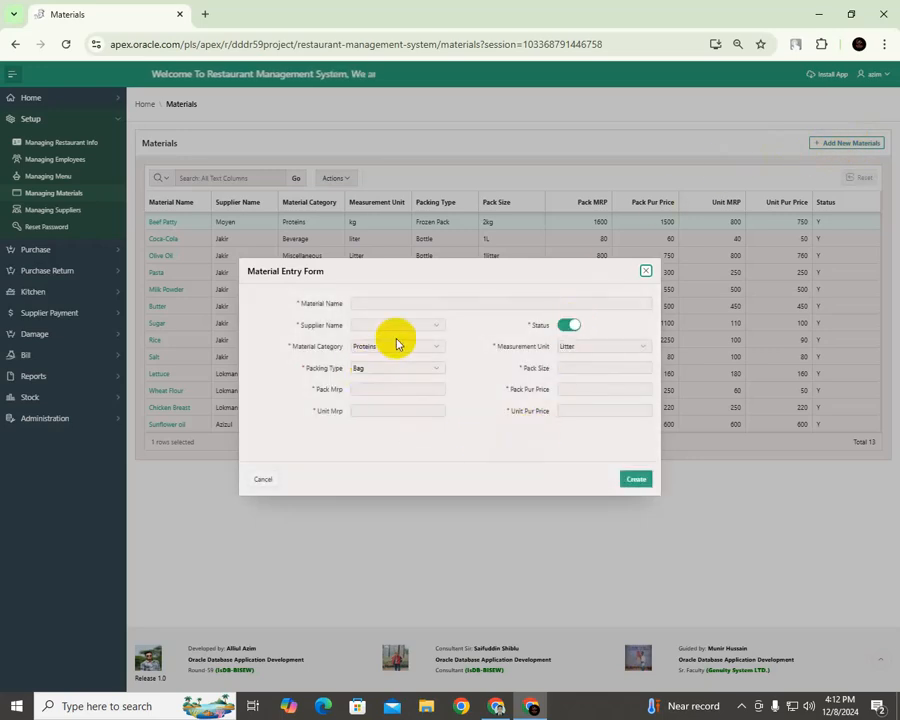
pyautogui.click(646, 272)
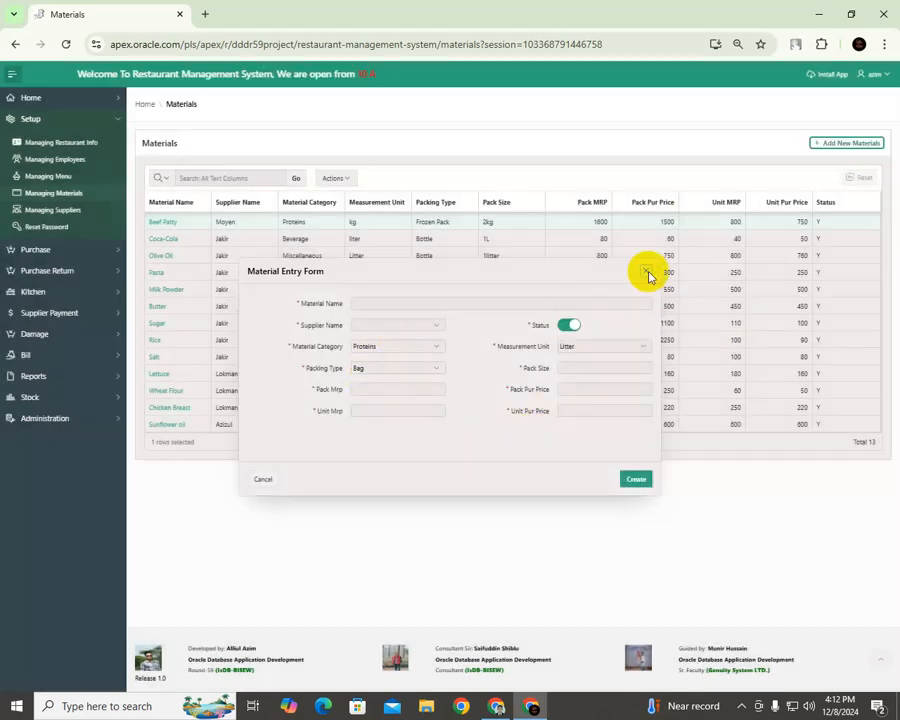
# Step: Examine the suppliers list with its purchase, payment and due amounts, and view the password reset page
pyautogui.click(60, 211)
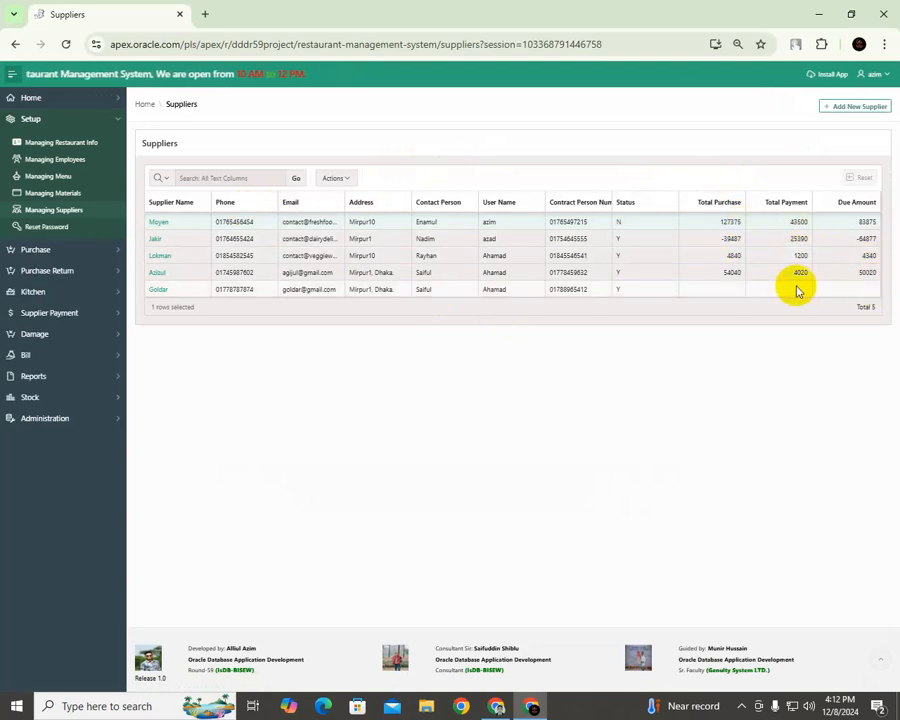
pyautogui.click(57, 231)
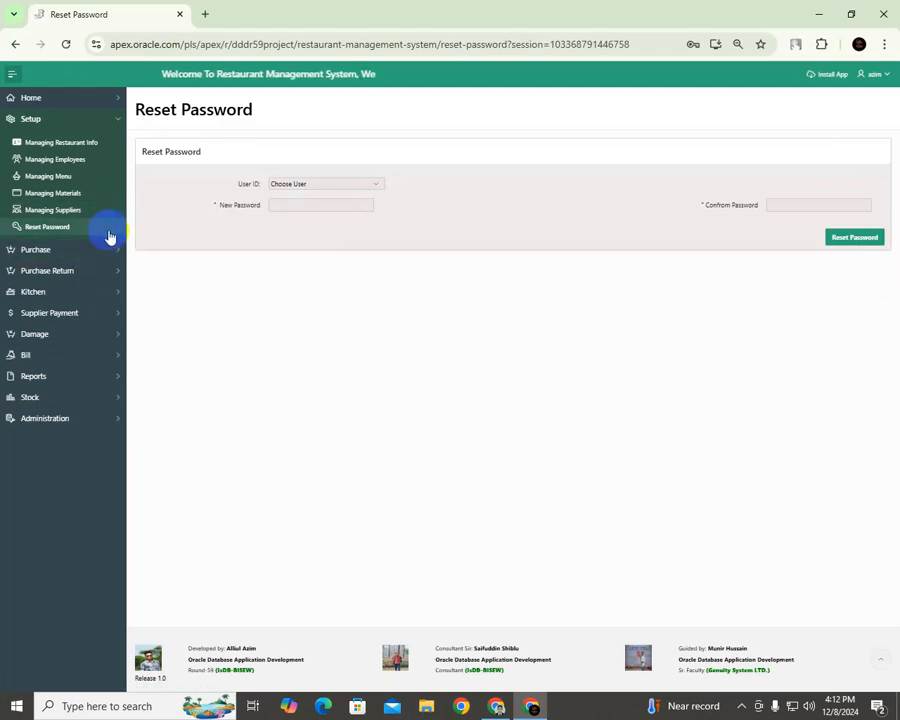
pyautogui.click(116, 124)
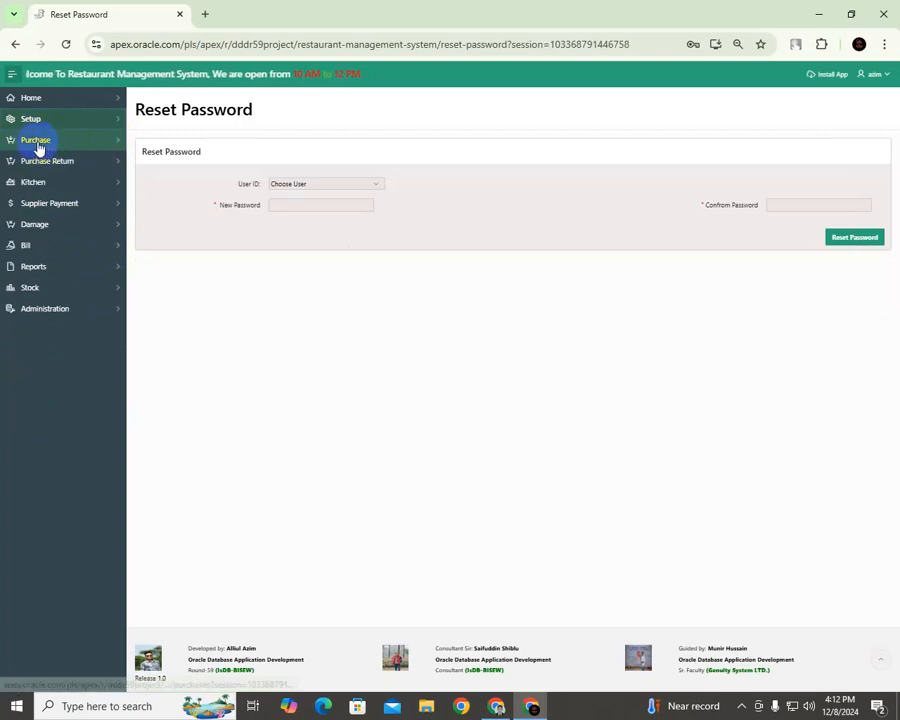
# Step: View the purchase report by date, and bring up a blank purchase entry form from the purchases list
pyautogui.click(119, 145)
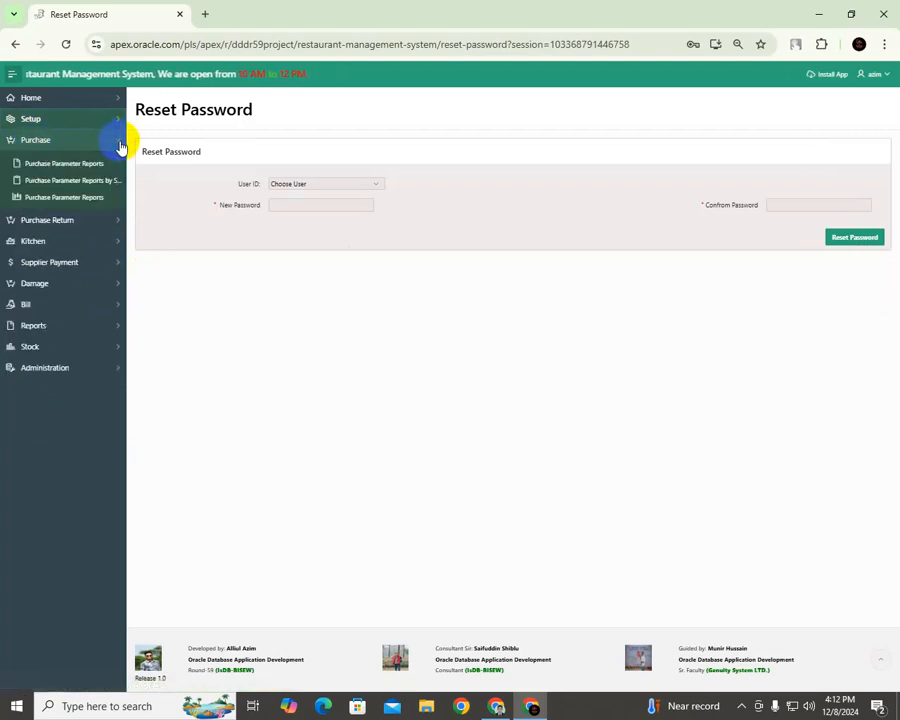
pyautogui.click(57, 166)
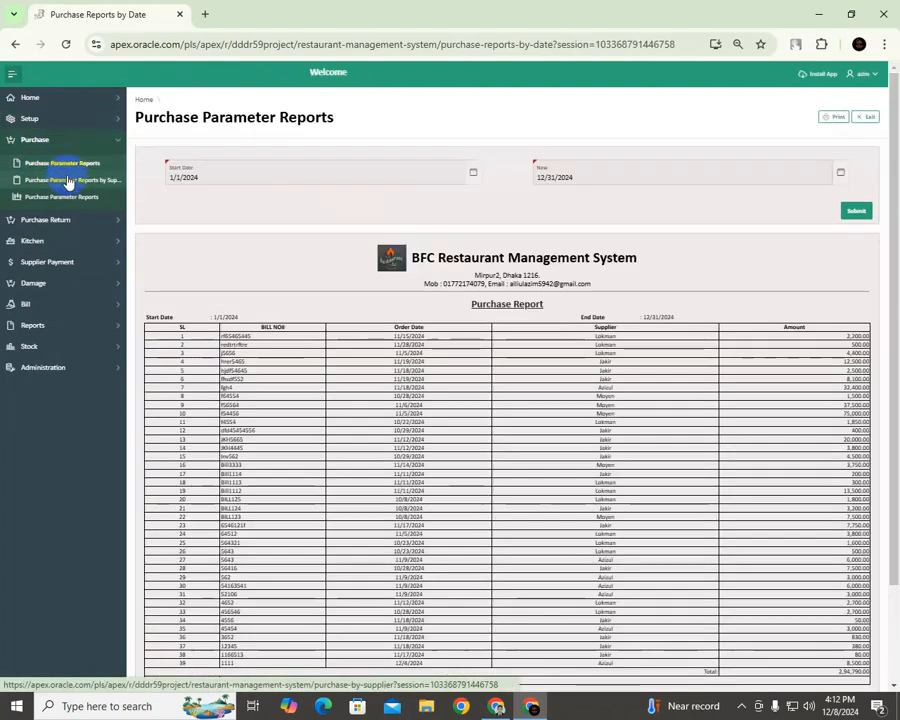
pyautogui.click(52, 144)
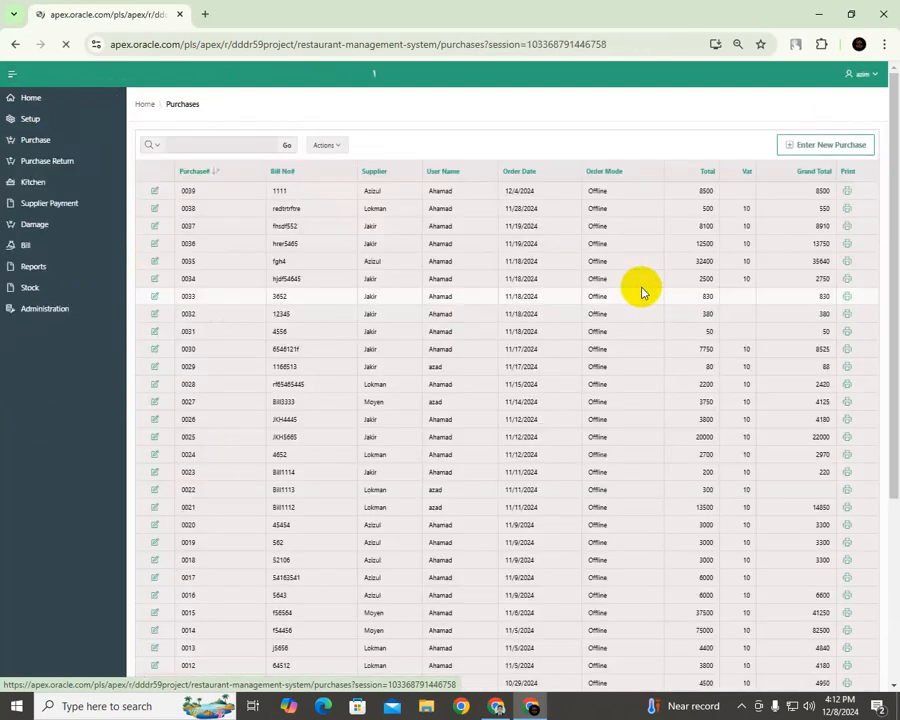
pyautogui.click(828, 147)
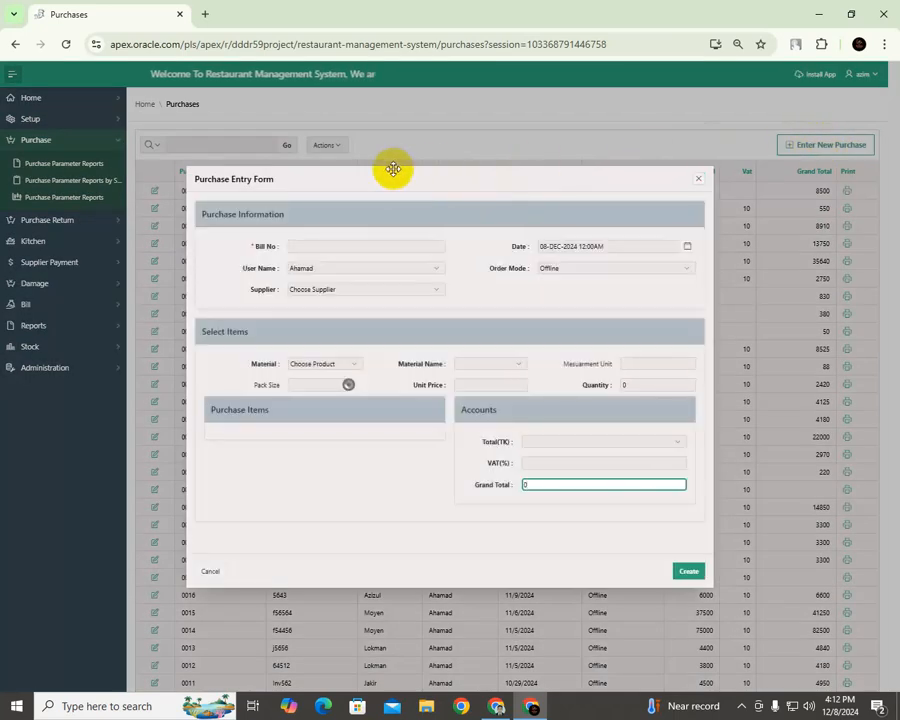
# Step: Fill in the purchase entry's bill number, keep the order mode Offline, and select the third supplier in the list
pyautogui.moveTo(383, 179); pyautogui.dragTo(438, 145)
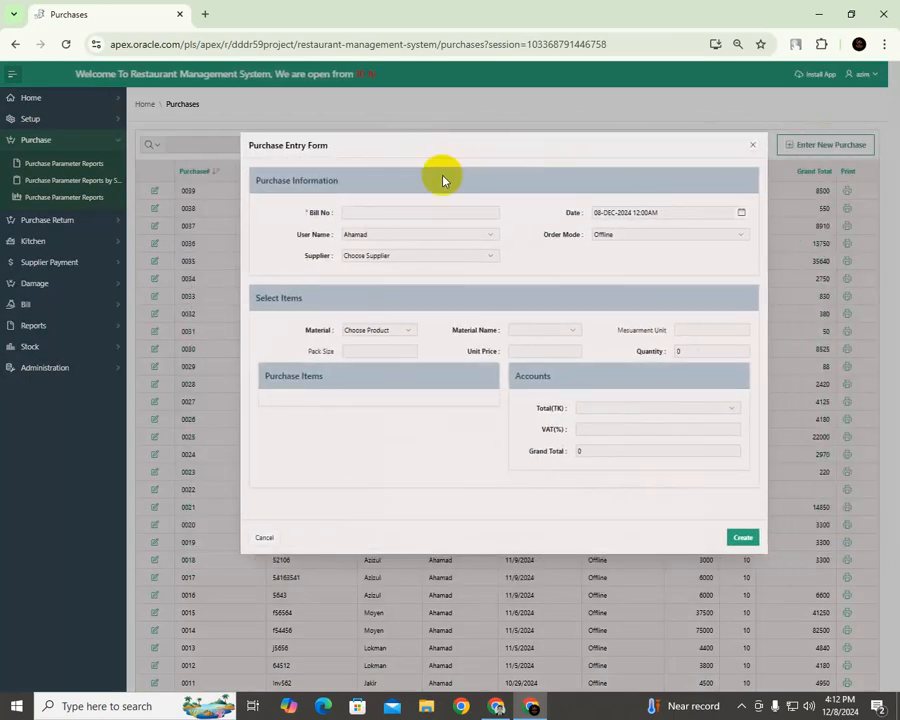
pyautogui.click(428, 214)
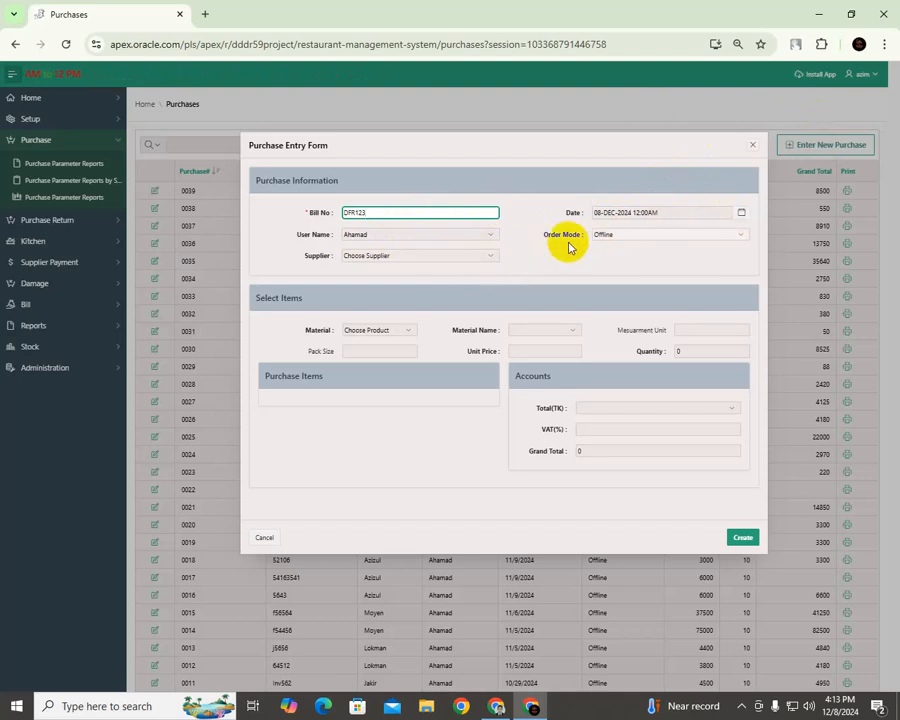
pyautogui.click(660, 236)
pyautogui.click(661, 237)
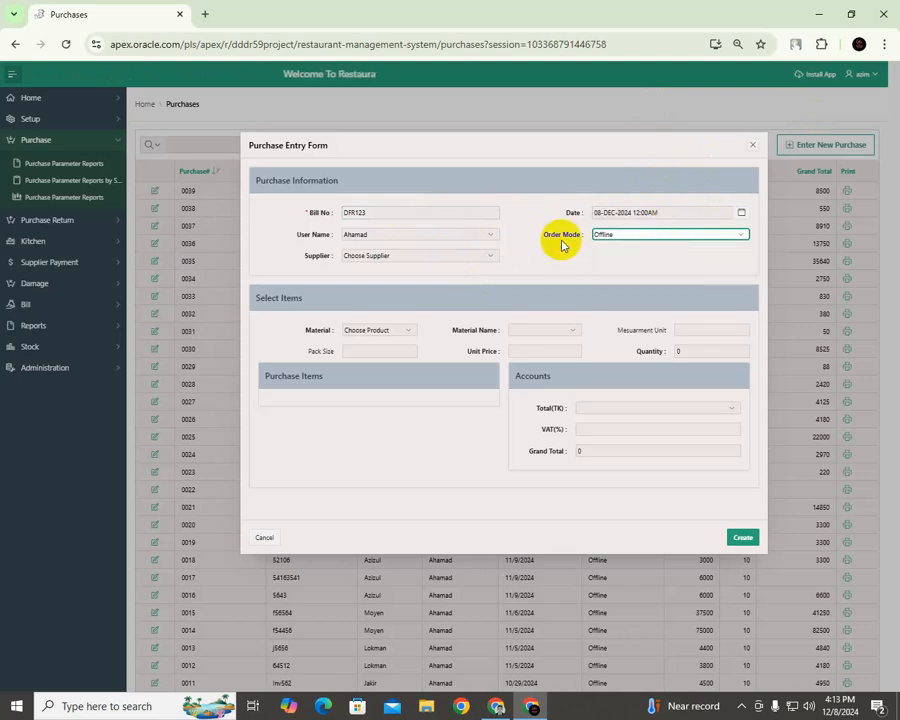
pyautogui.click(490, 258)
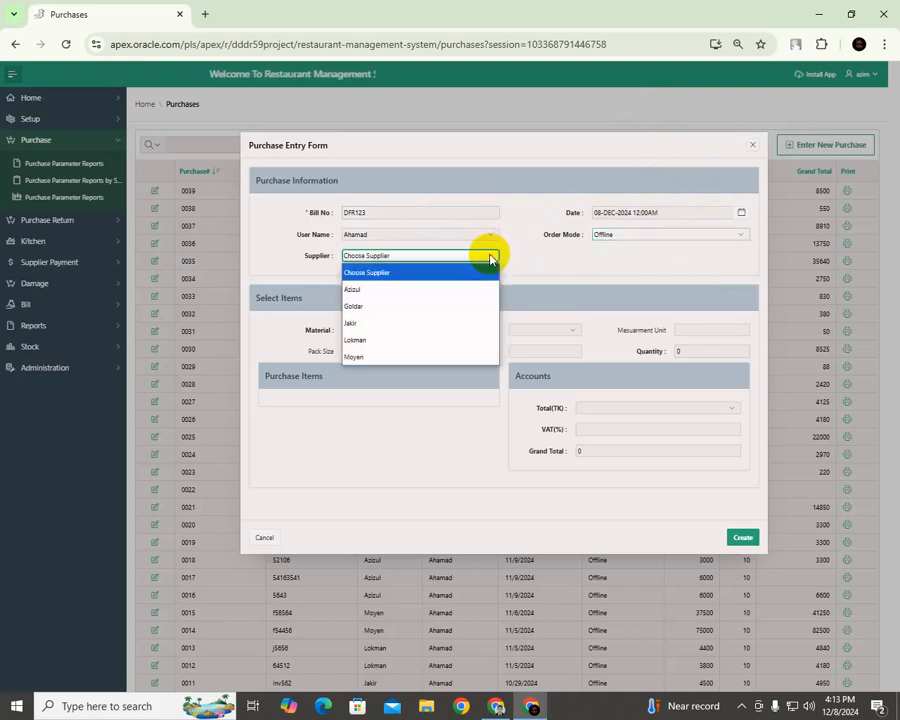
pyautogui.click(357, 323)
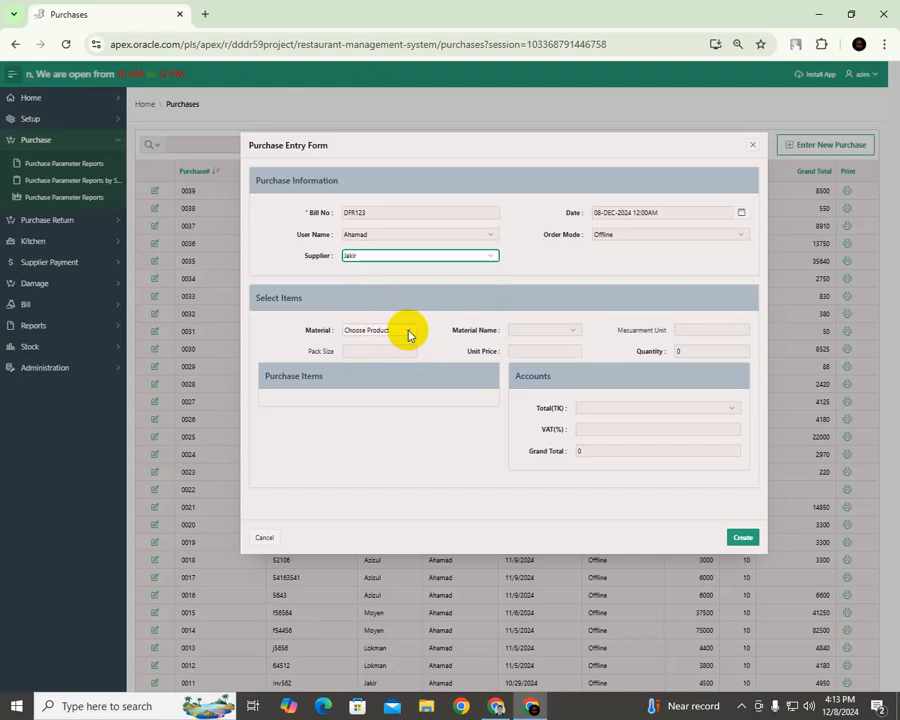
# Step: Add Coca-Cola with a quantity of 50 to the purchase items, checking its name, measurement unit, pack size and unit price
pyautogui.click(406, 333)
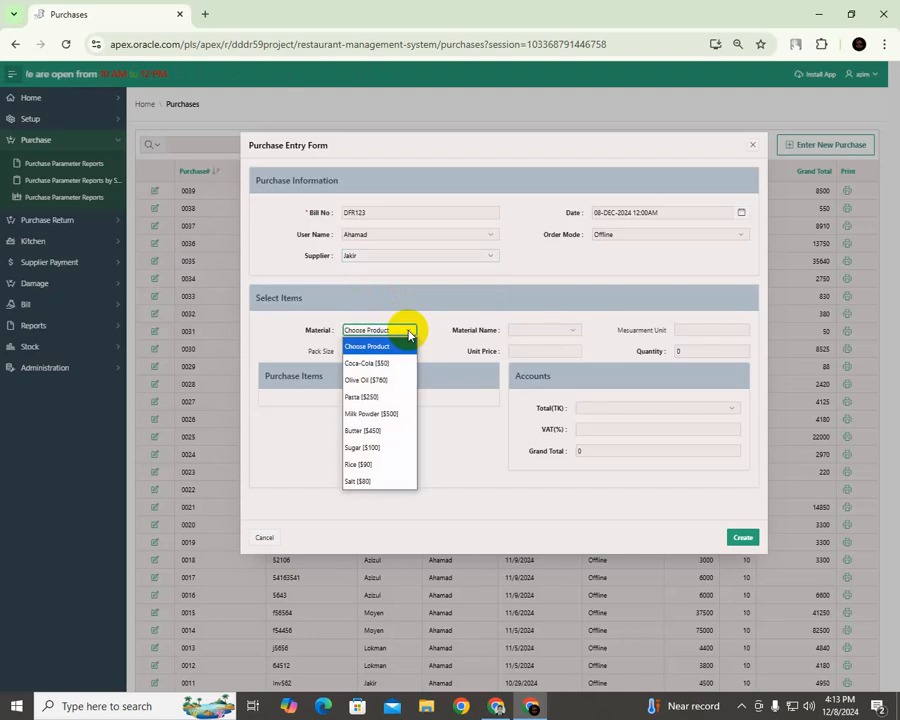
pyautogui.click(360, 366)
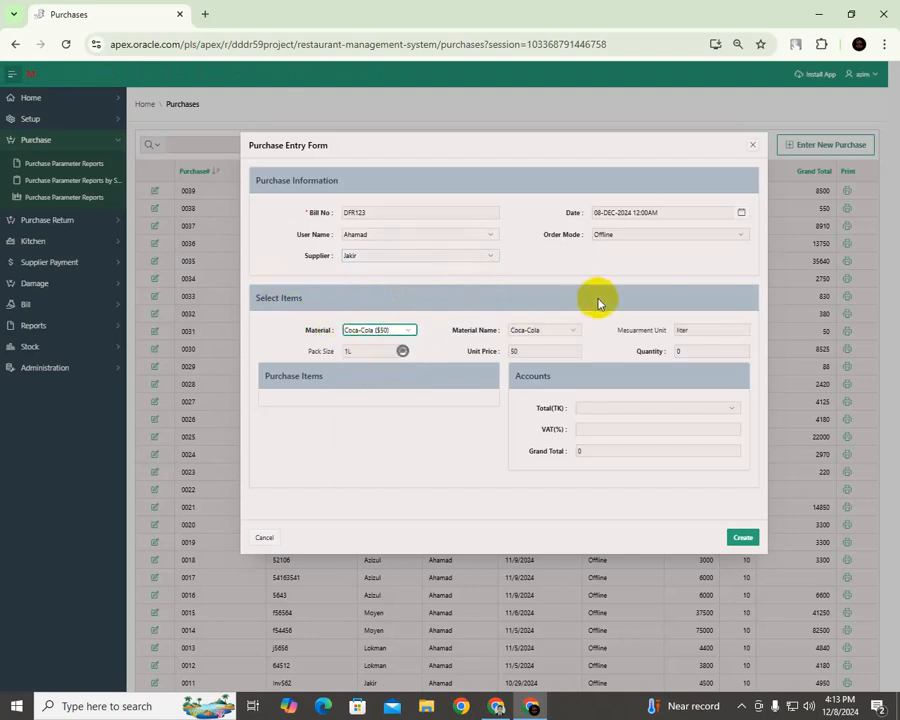
pyautogui.click(513, 331)
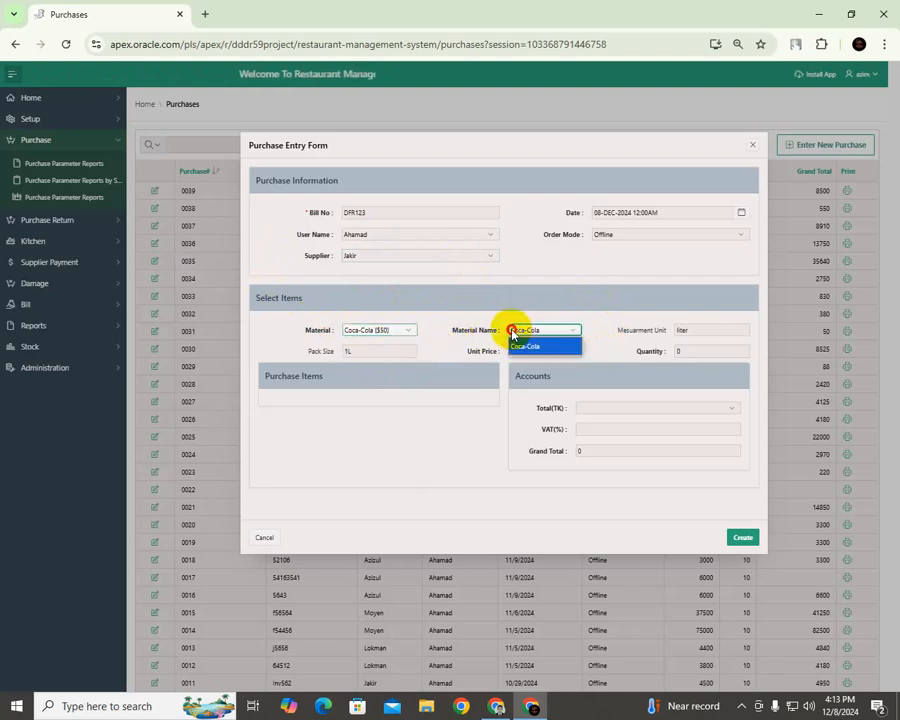
pyautogui.doubleClick(692, 331)
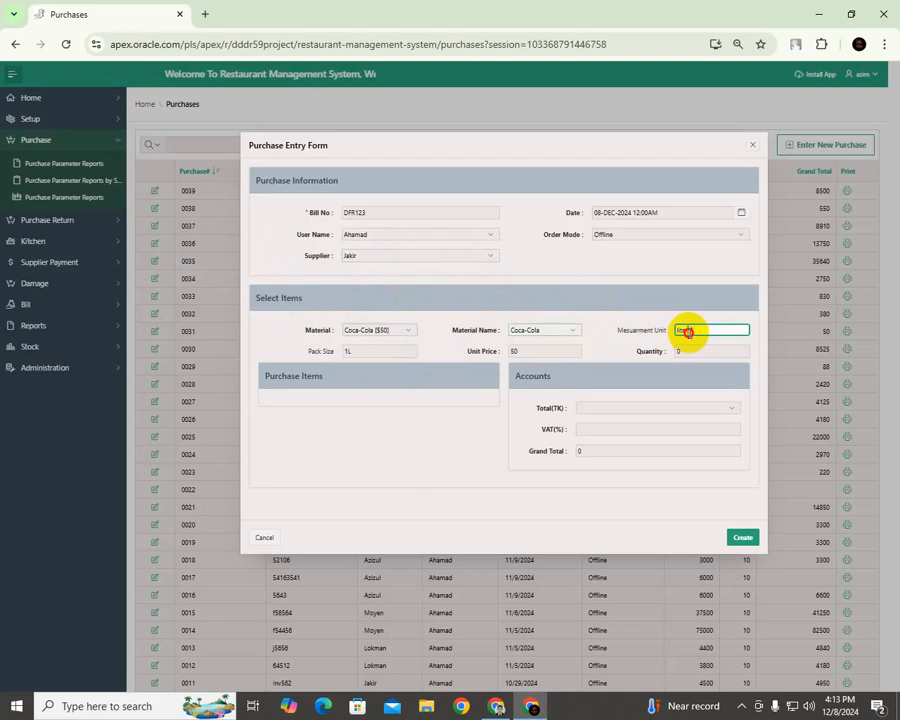
pyautogui.click(345, 350)
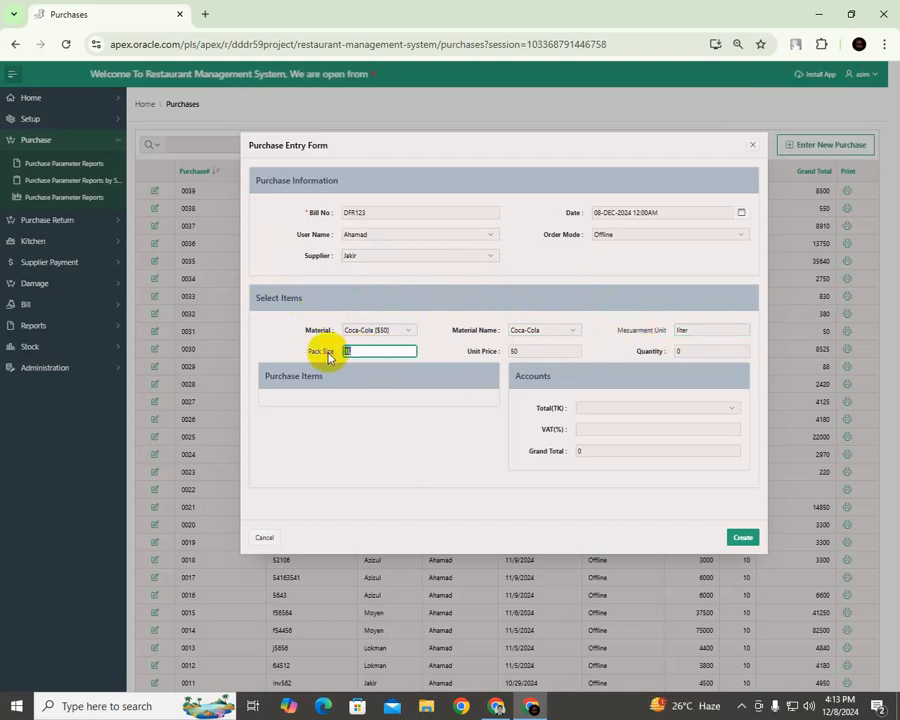
pyautogui.doubleClick(528, 352)
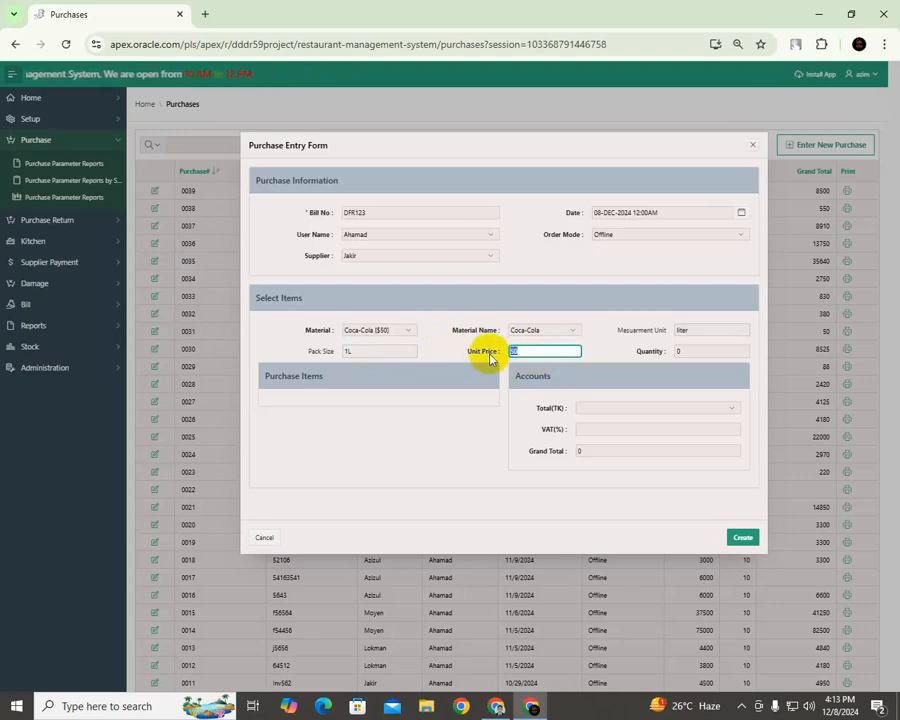
pyautogui.click(688, 351)
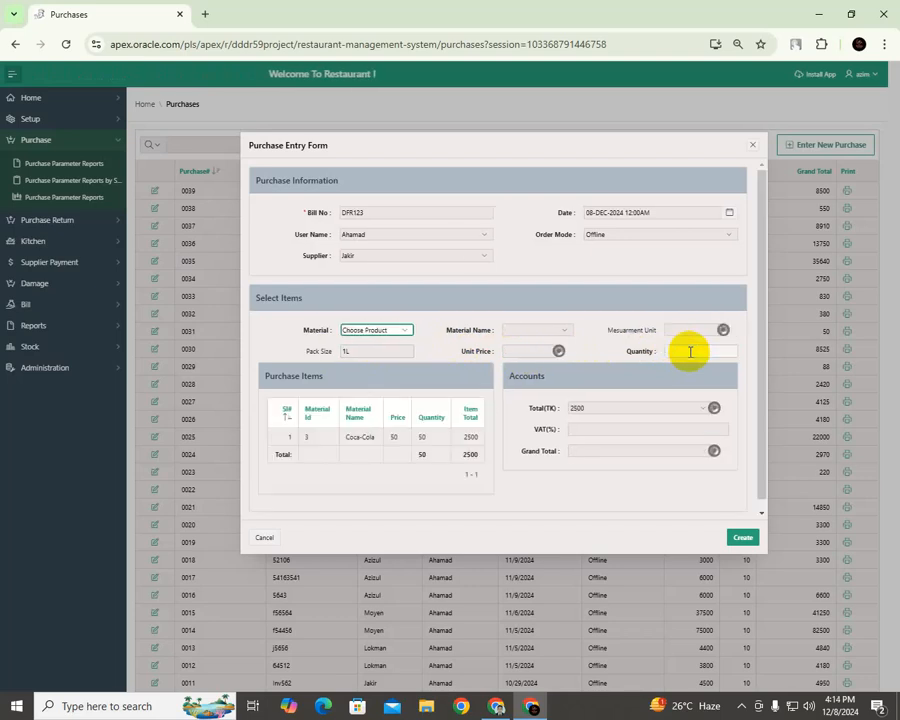
# Step: Apply 10% VAT to the purchase and create the purchase record
pyautogui.click(575, 451)
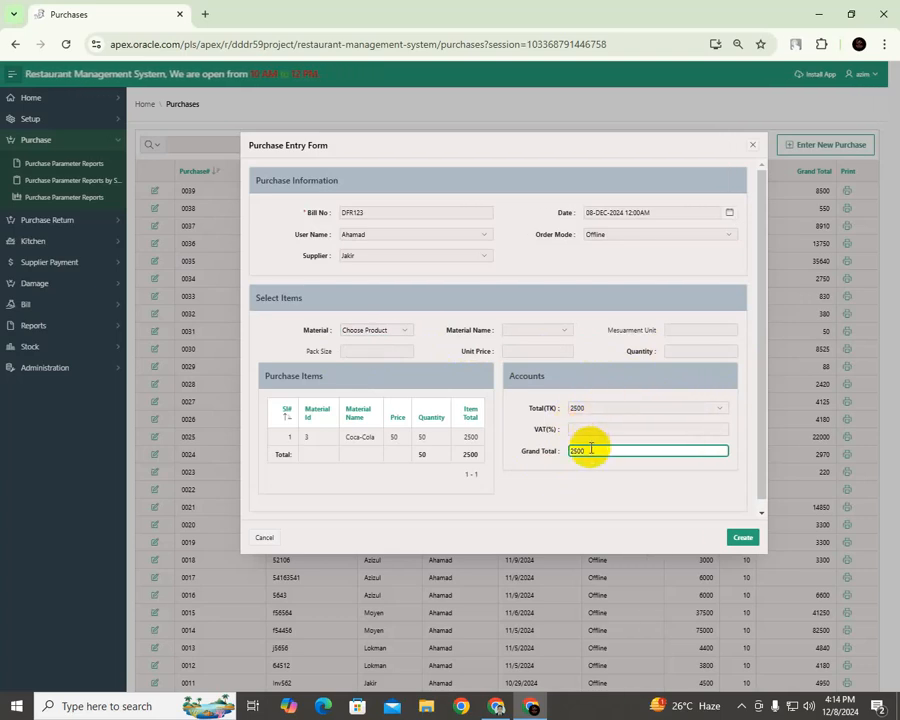
pyautogui.click(608, 433)
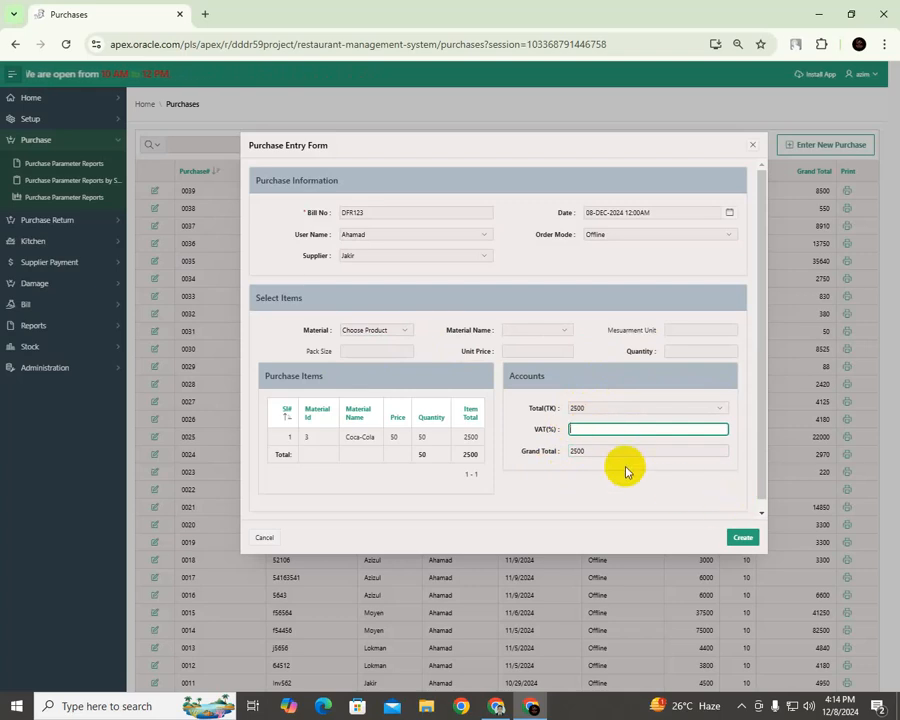
pyautogui.write('0')
pyautogui.press('Tab')
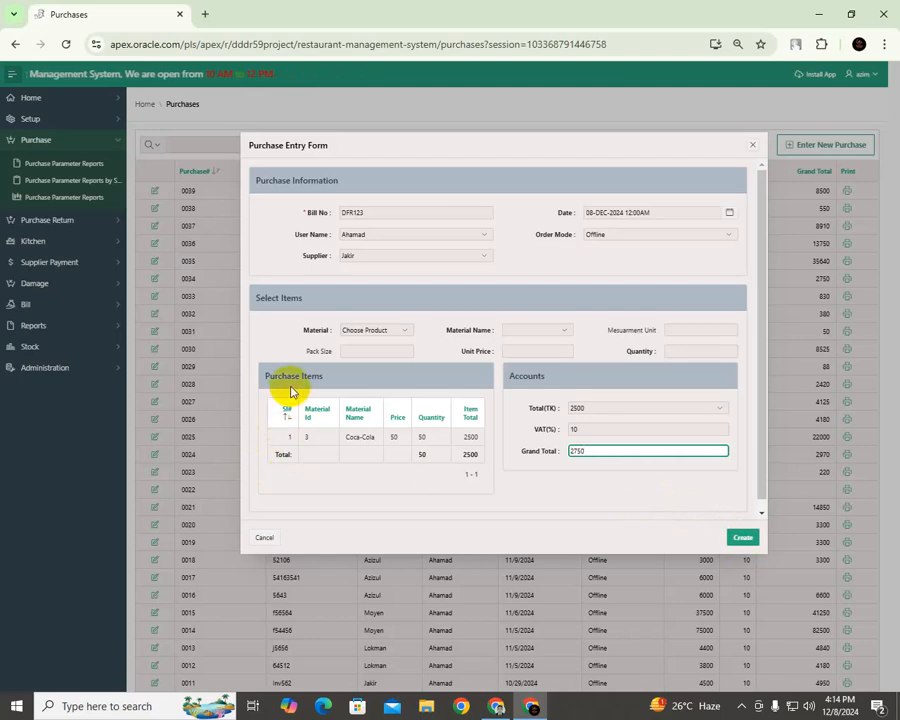
pyautogui.click(311, 436)
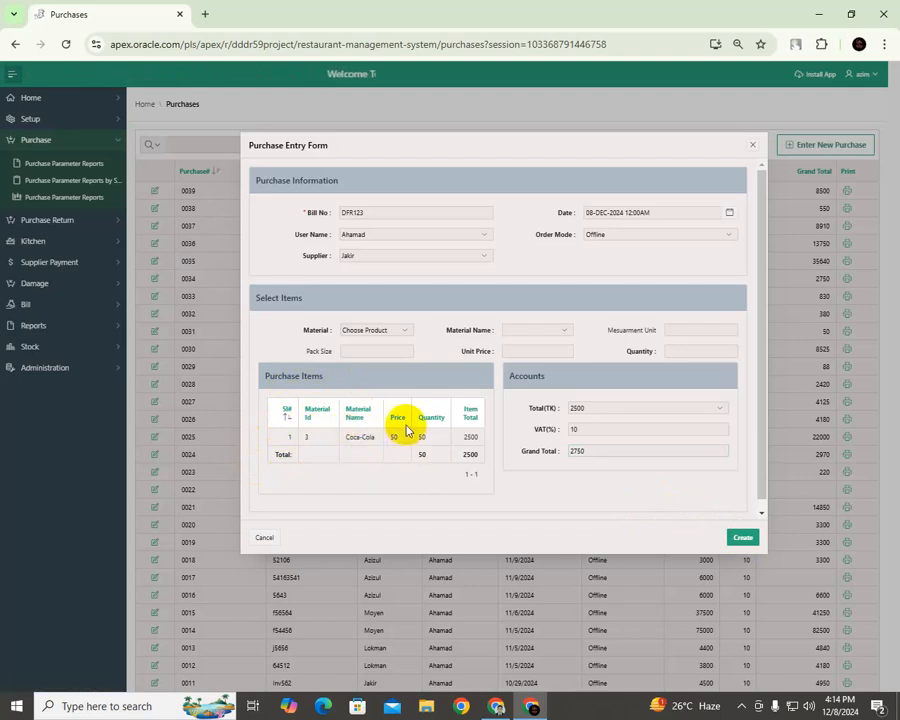
pyautogui.click(740, 540)
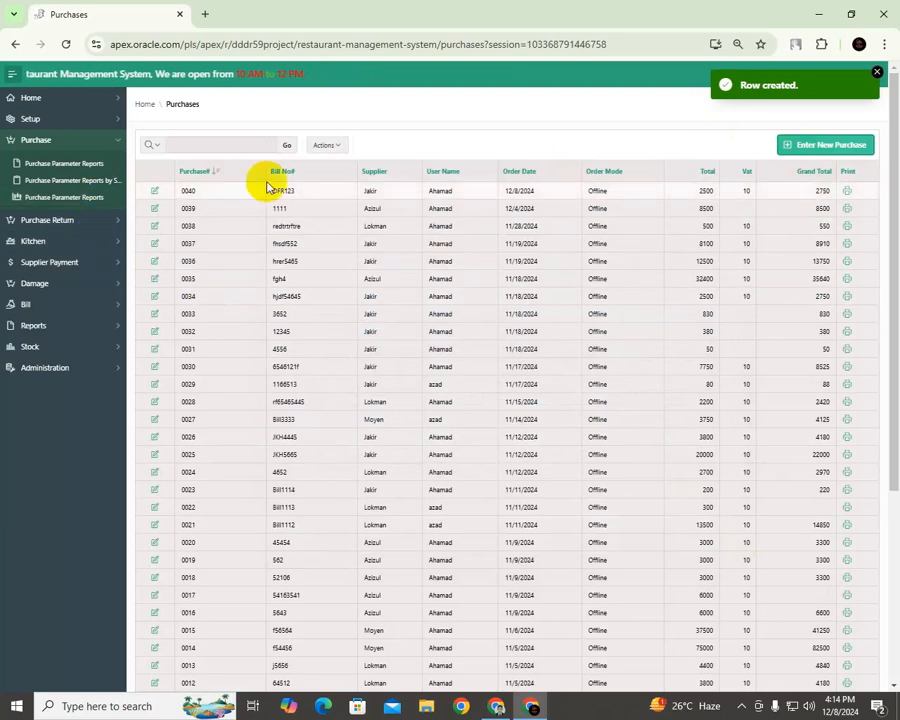
# Step: Open the newest purchase's details, examine its bill, supplier, VAT and total fields, and close them
pyautogui.click(155, 192)
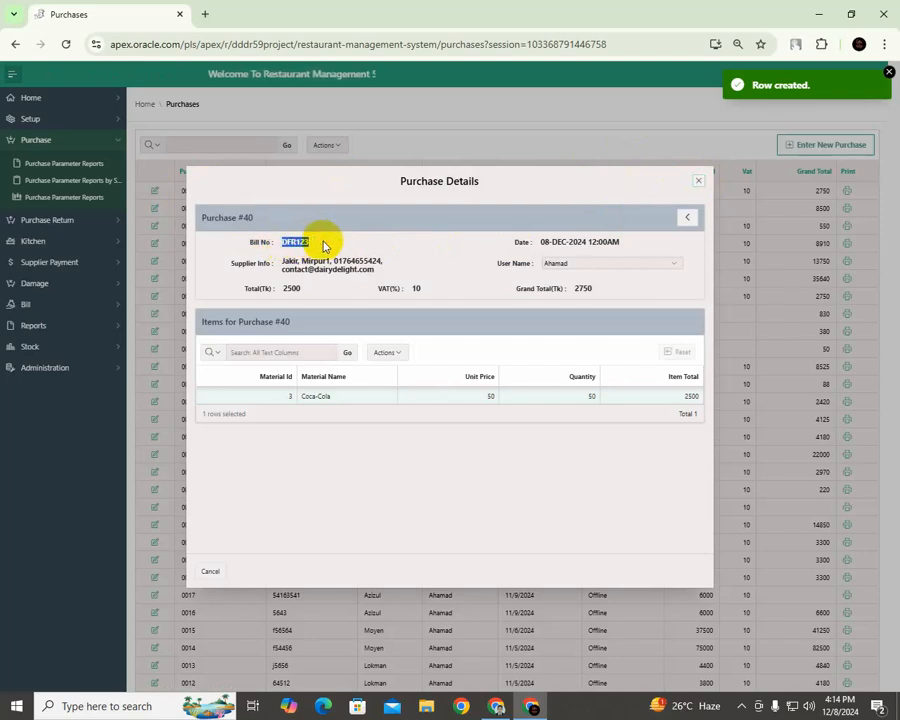
pyautogui.click(540, 238)
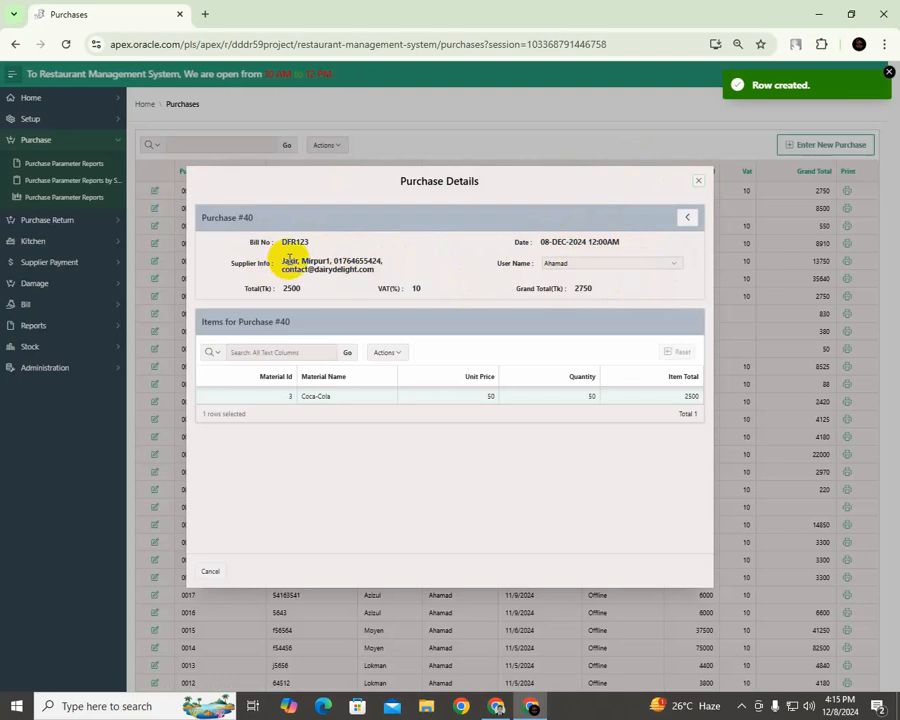
pyautogui.moveTo(284, 261); pyautogui.dragTo(341, 260)
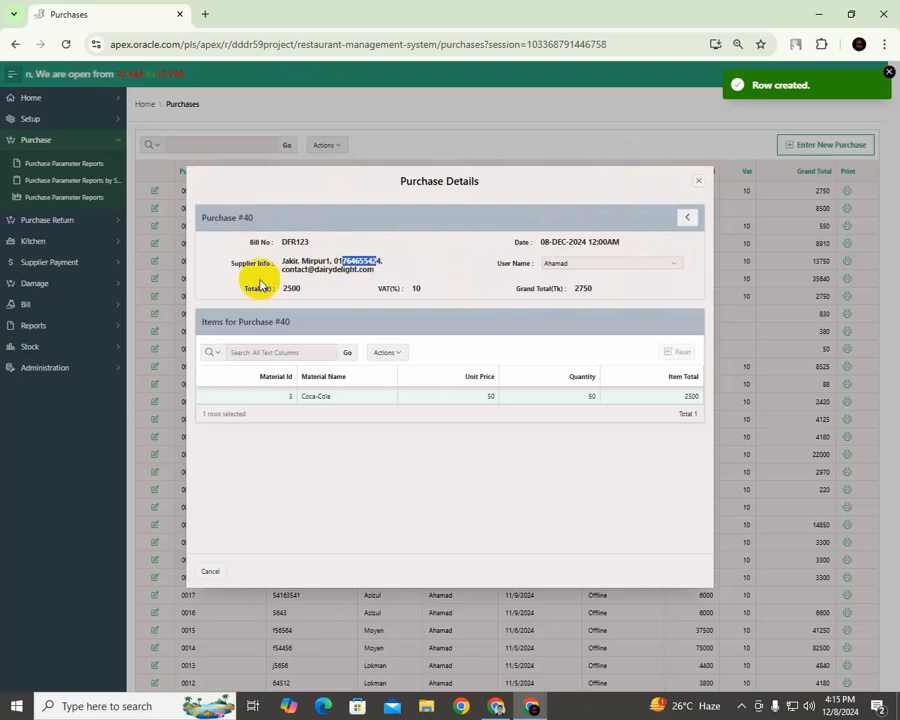
pyautogui.moveTo(285, 270); pyautogui.dragTo(368, 264)
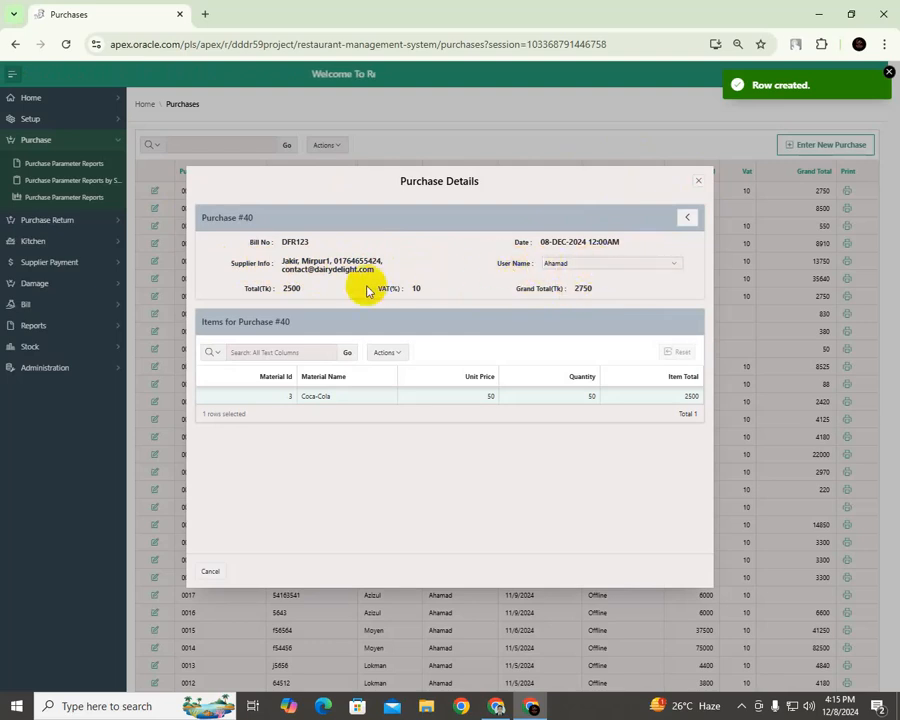
pyautogui.moveTo(282, 289); pyautogui.dragTo(306, 288)
pyautogui.moveTo(409, 289); pyautogui.dragTo(434, 288)
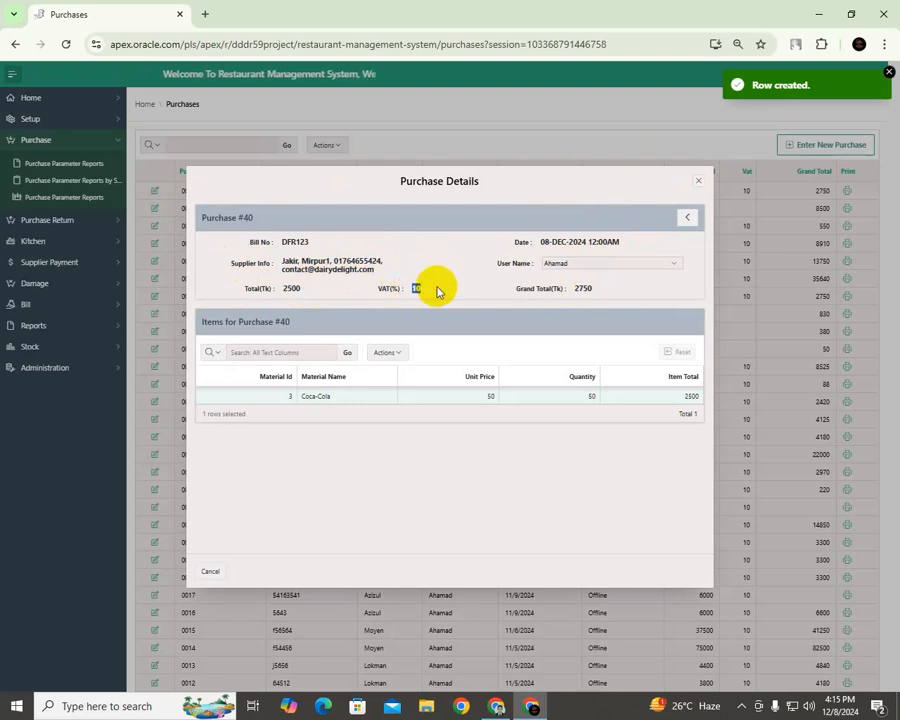
pyautogui.moveTo(573, 289); pyautogui.dragTo(610, 287)
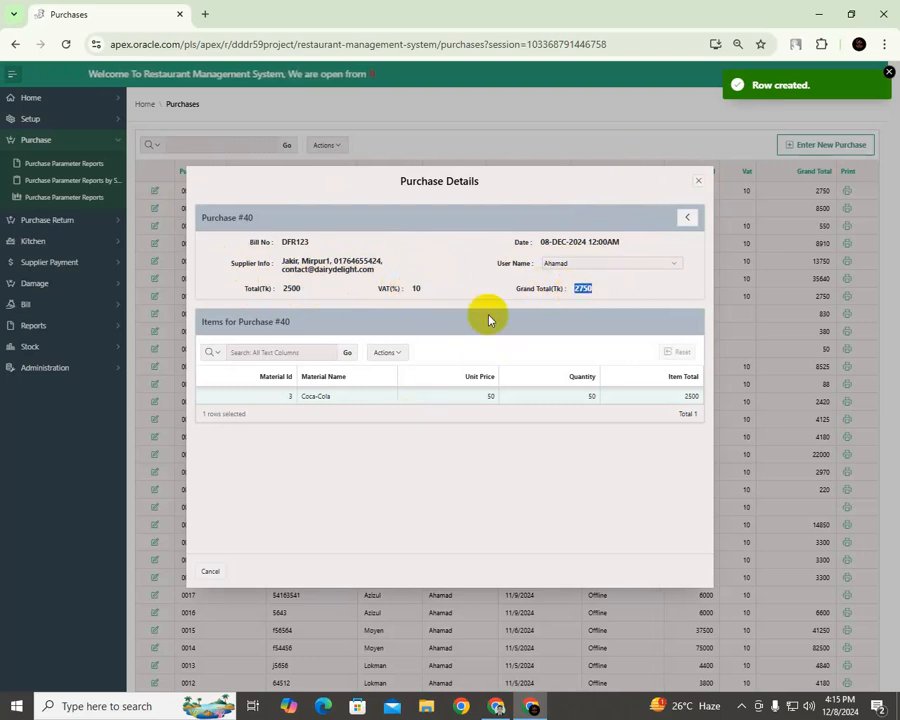
pyautogui.click(699, 181)
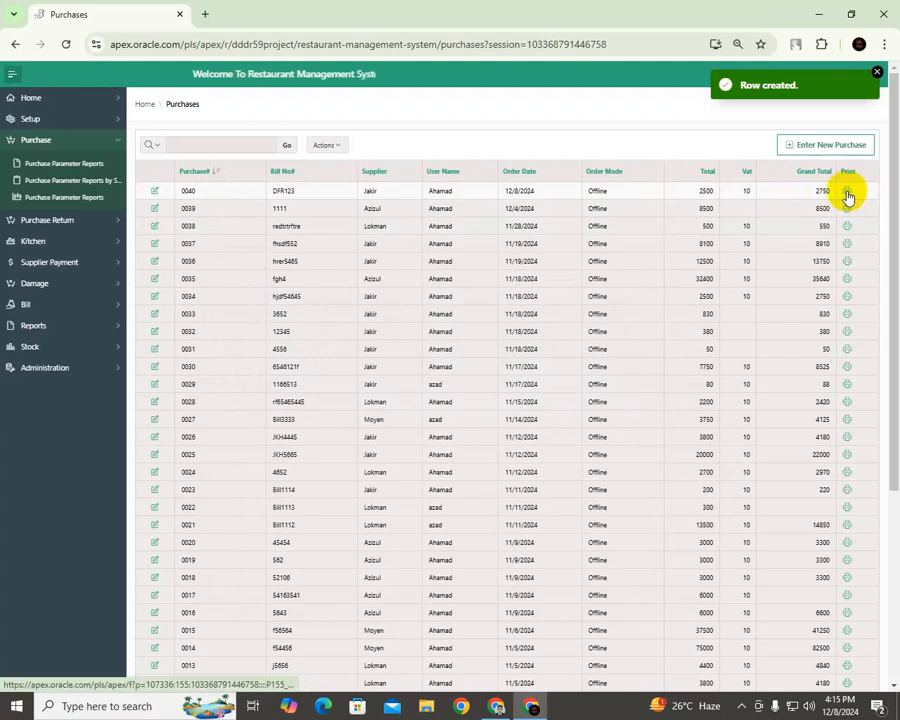
# Step: Examine the newest purchase's printable invoice, and bring up its print preview and cancel it without printing
pyautogui.click(847, 194)
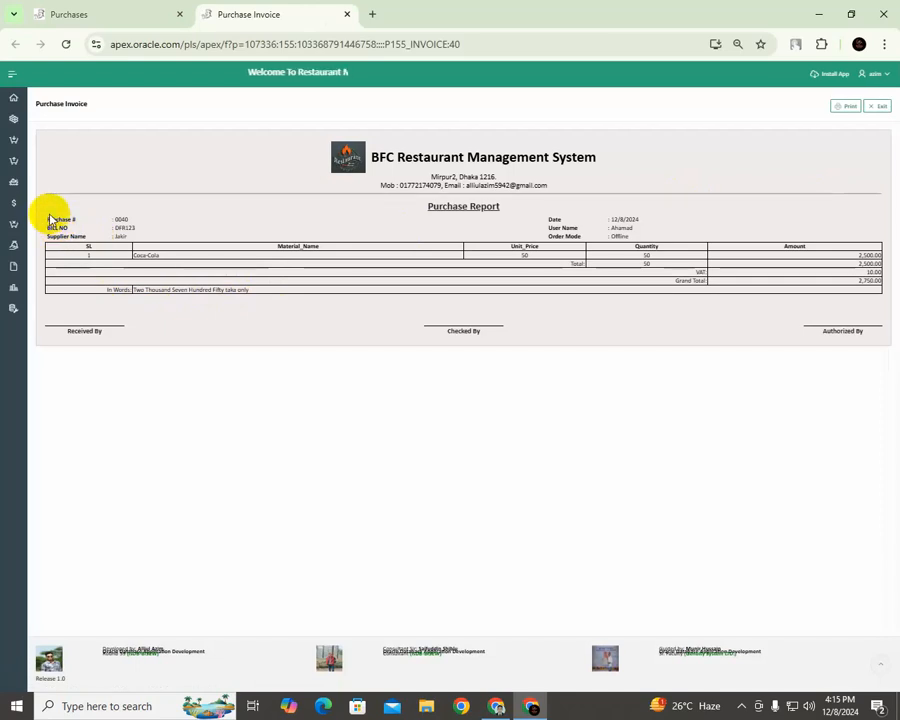
pyautogui.moveTo(47, 218); pyautogui.dragTo(80, 217)
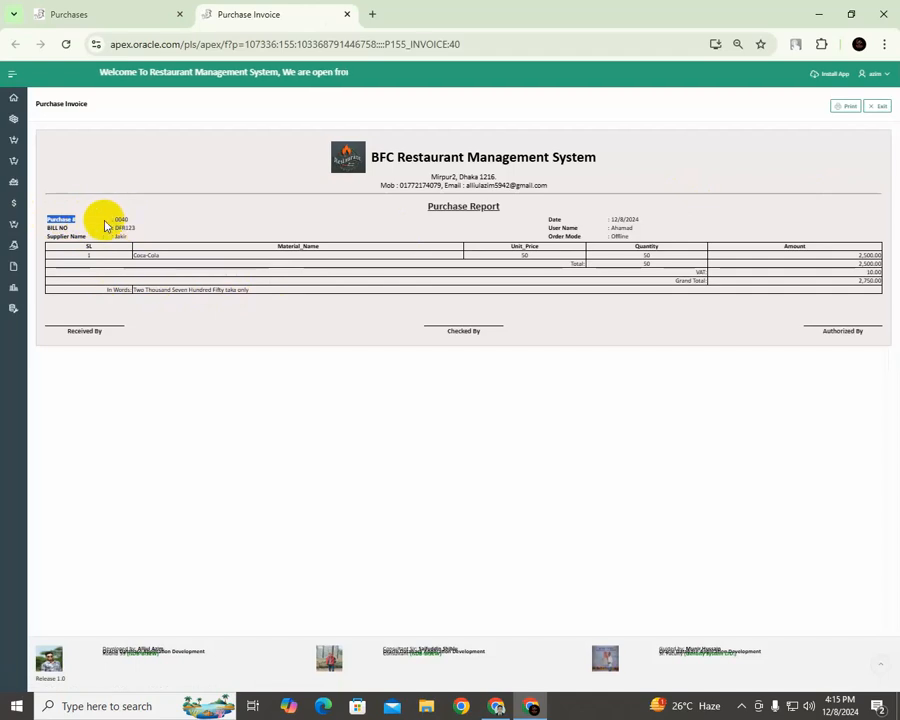
pyautogui.moveTo(50, 229); pyautogui.dragTo(134, 229)
pyautogui.moveTo(58, 218); pyautogui.dragTo(140, 220)
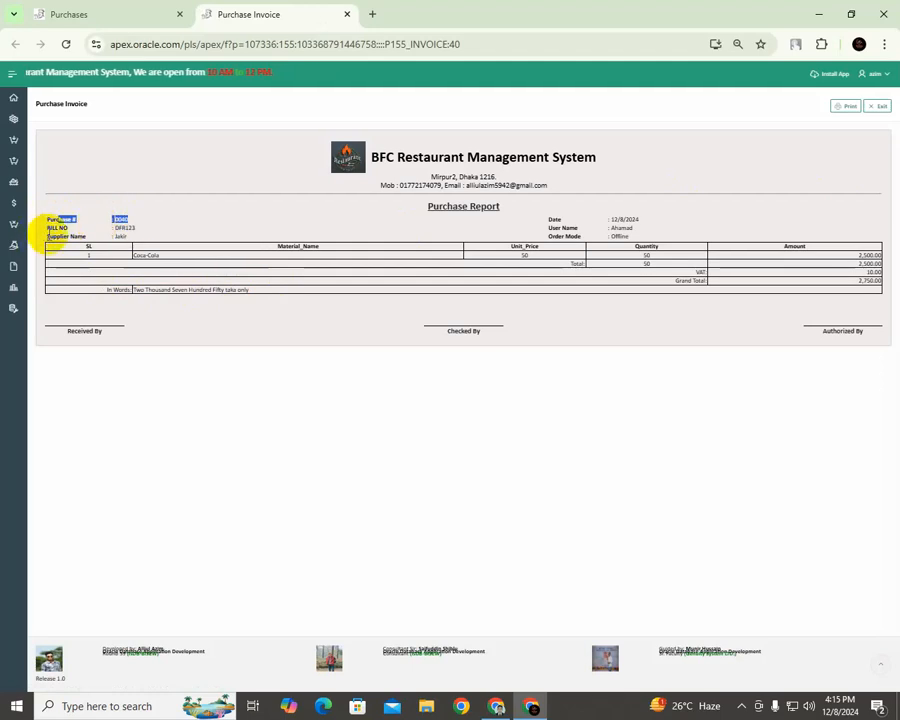
pyautogui.moveTo(53, 236); pyautogui.dragTo(167, 239)
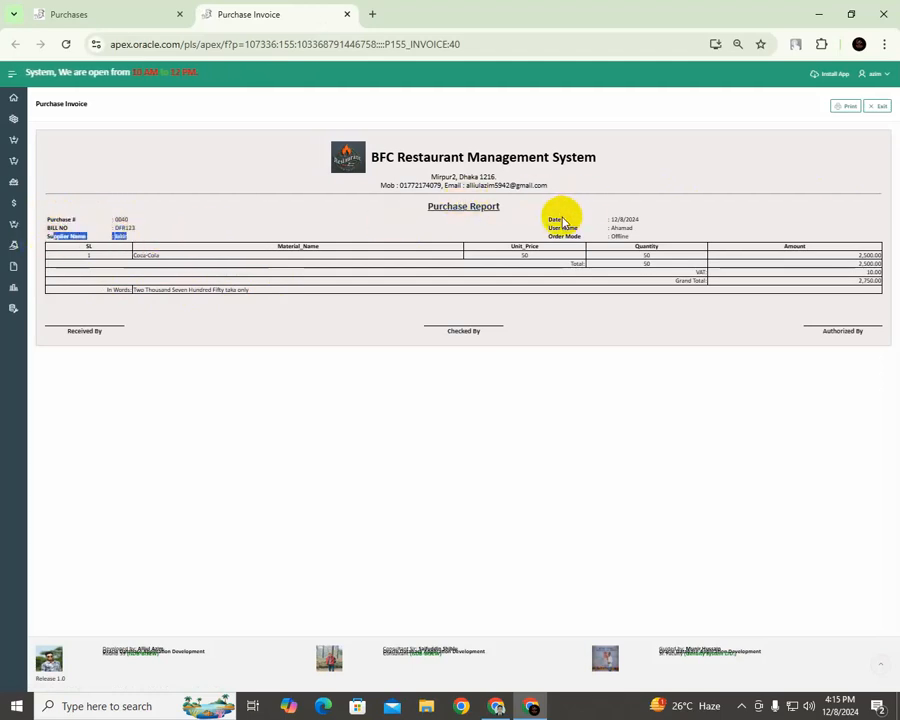
pyautogui.moveTo(548, 219); pyautogui.dragTo(639, 219)
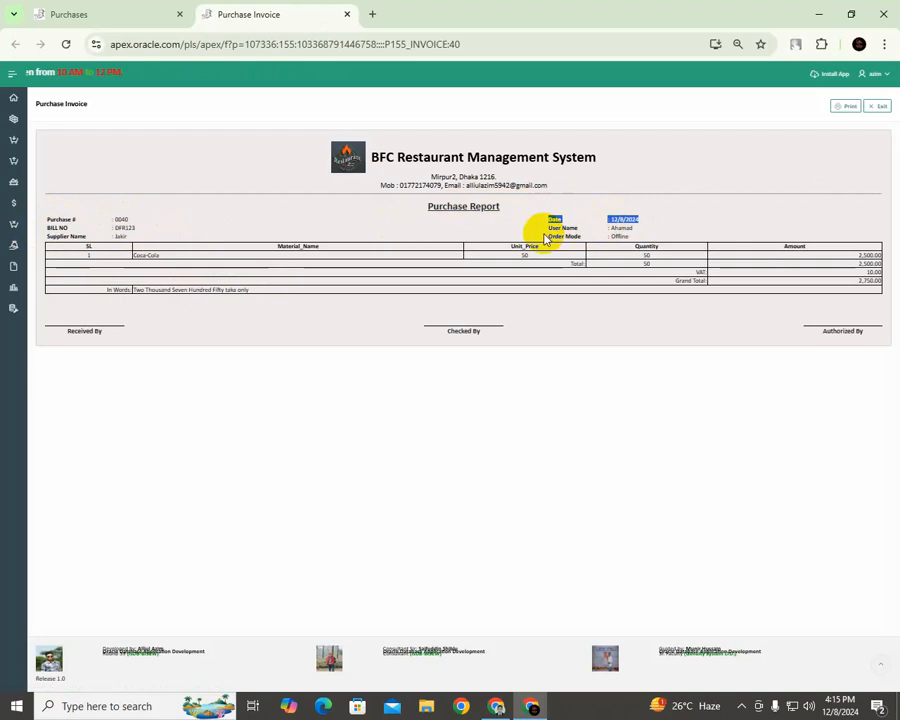
pyautogui.moveTo(554, 228); pyautogui.dragTo(580, 237)
pyautogui.click(662, 215)
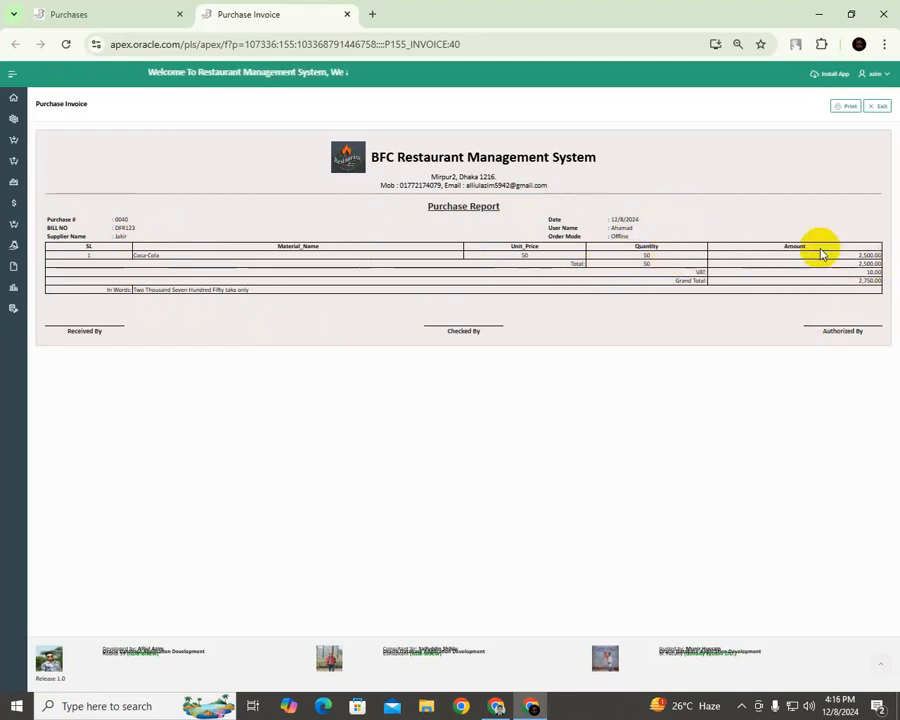
pyautogui.click(845, 107)
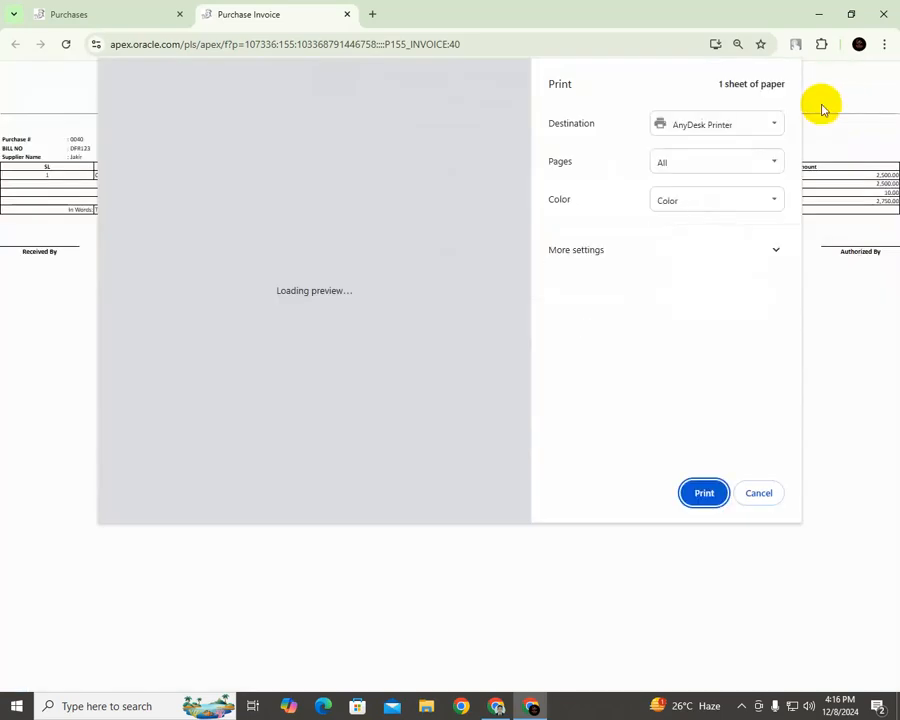
pyautogui.click(759, 496)
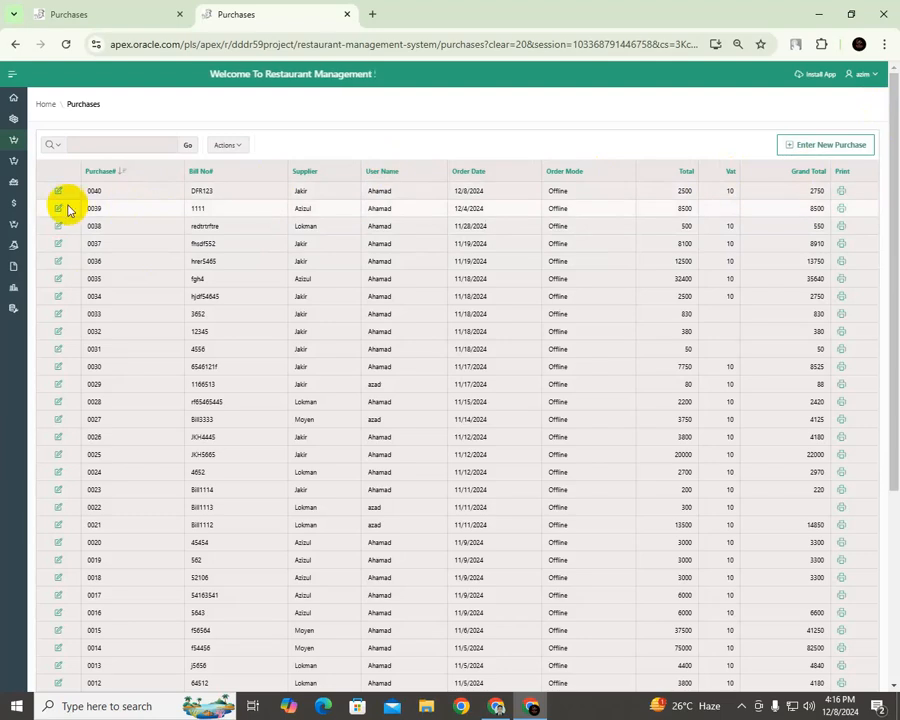
# Step: View the purchase report by date and look through its list of bills down to the total
pyautogui.click(16, 141)
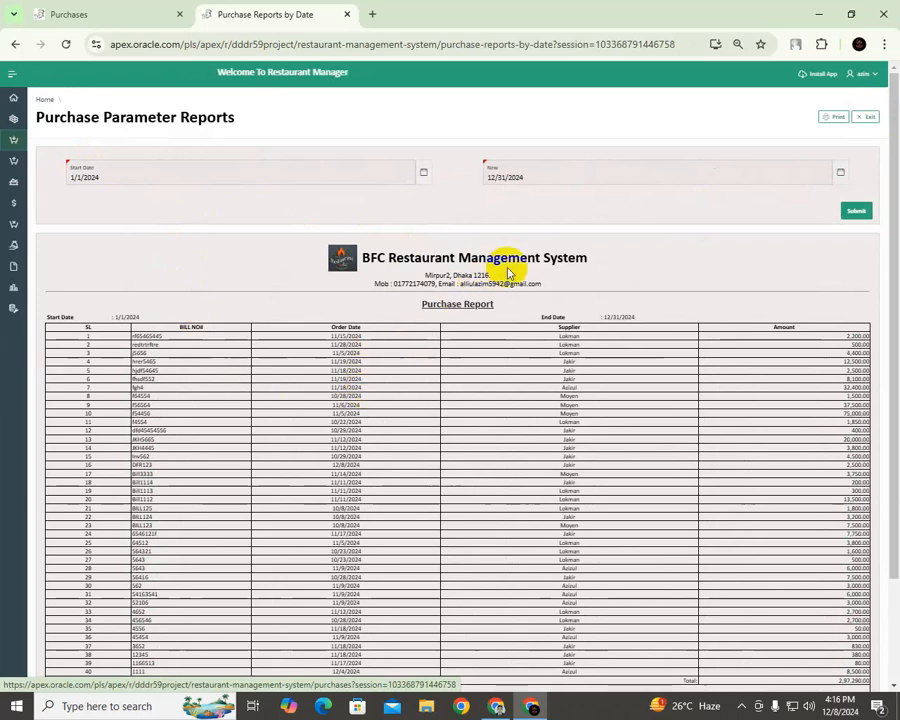
pyautogui.scroll(-3, 400, 335)
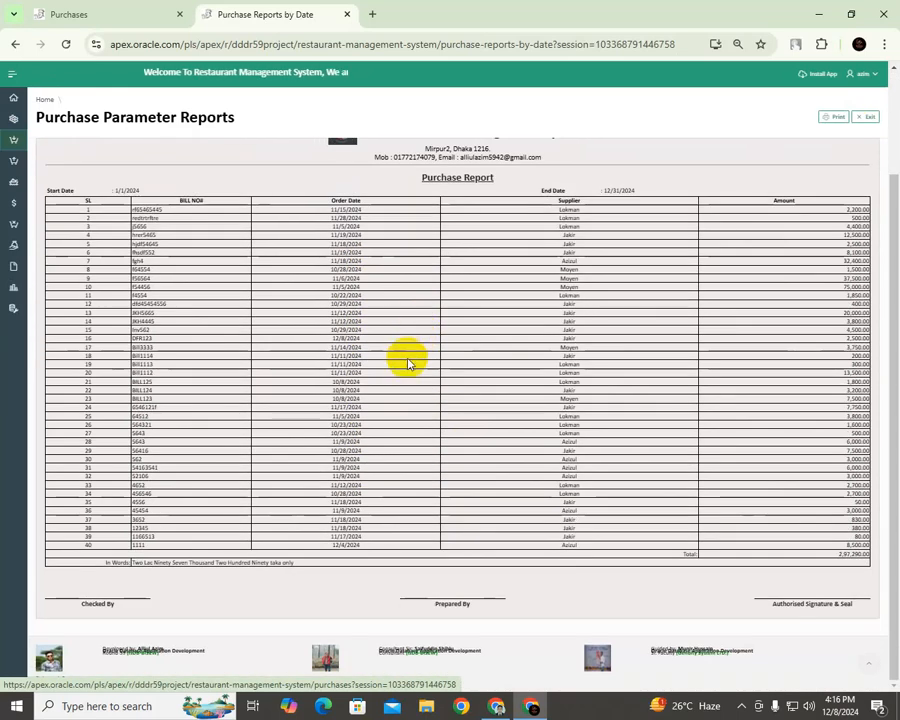
pyautogui.scroll(3, 408, 363)
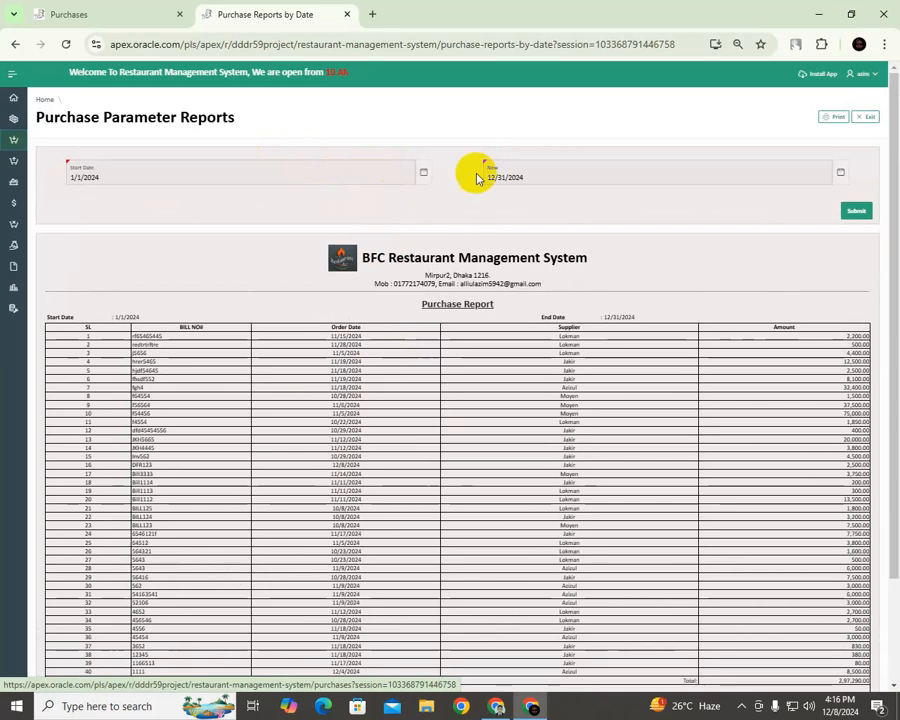
# Step: Set the end date of the purchase report by date to 11/7/2024 and submit the report
pyautogui.click(423, 173)
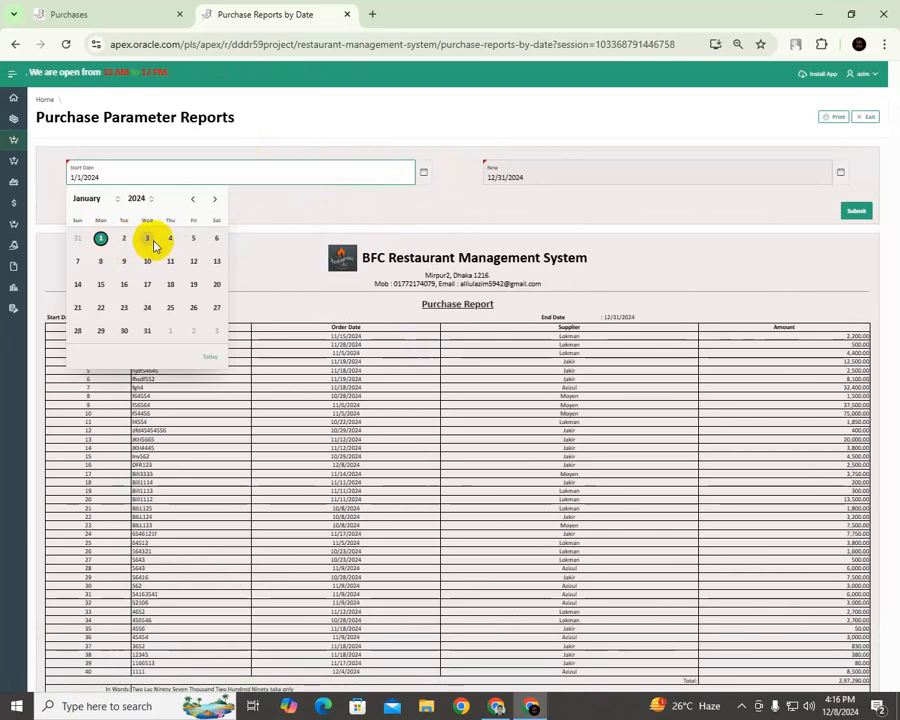
pyautogui.click(422, 173)
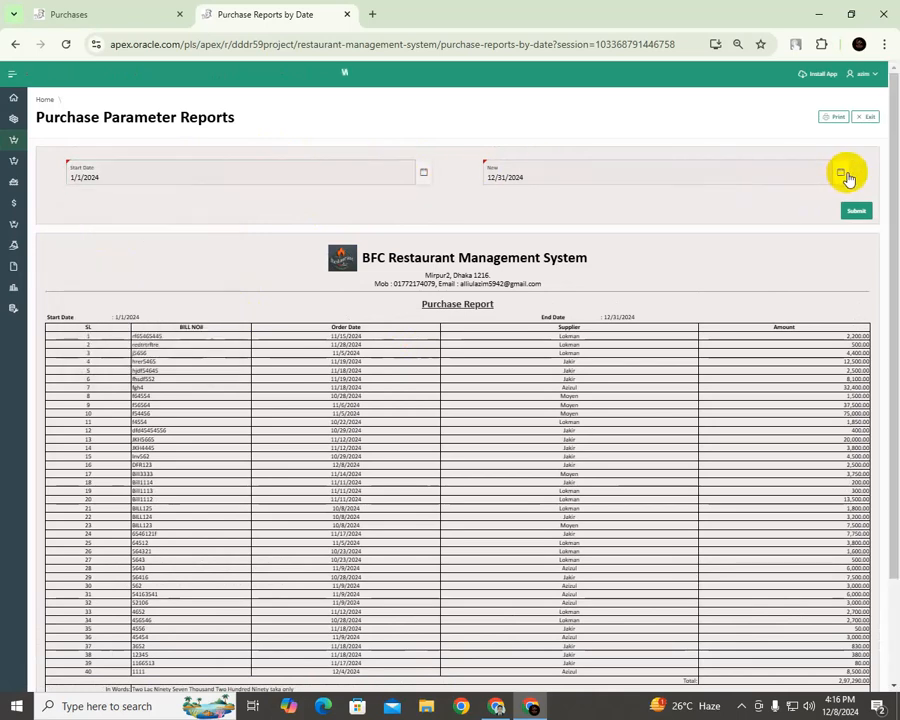
pyautogui.click(841, 173)
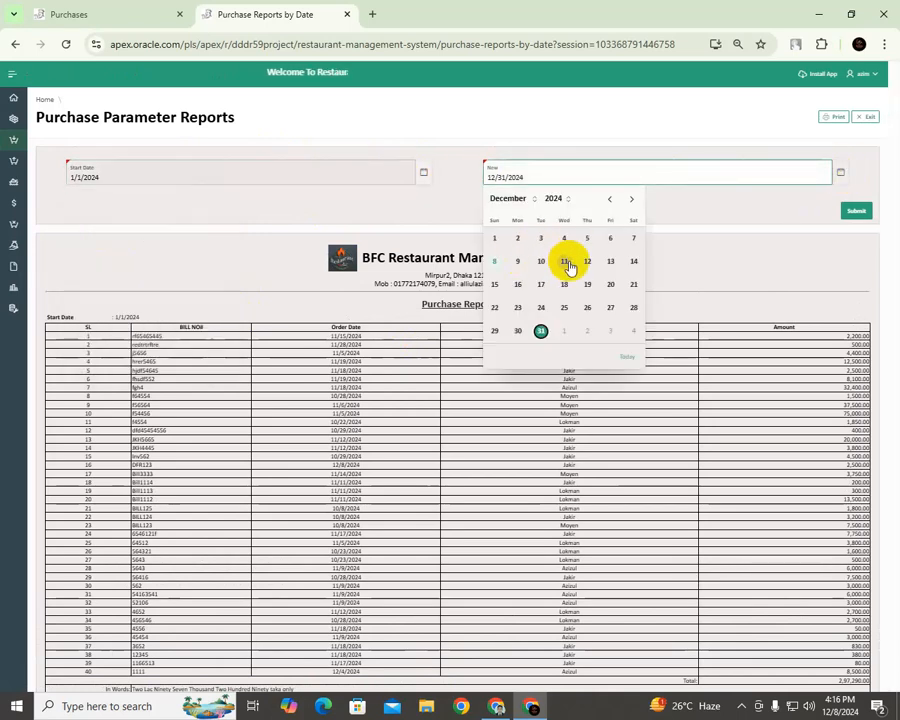
pyautogui.click(514, 197)
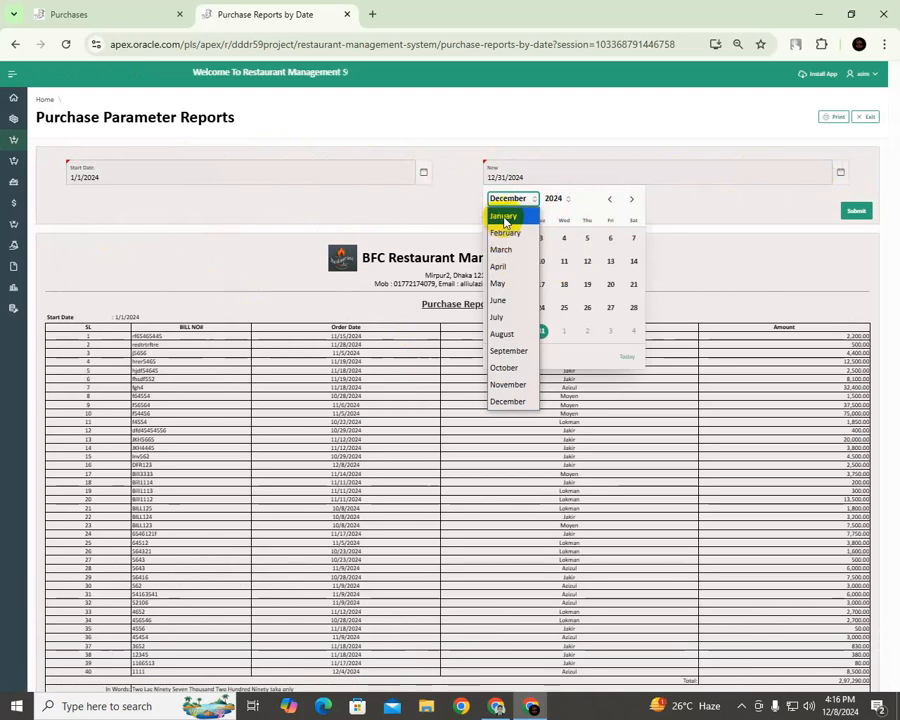
pyautogui.click(513, 384)
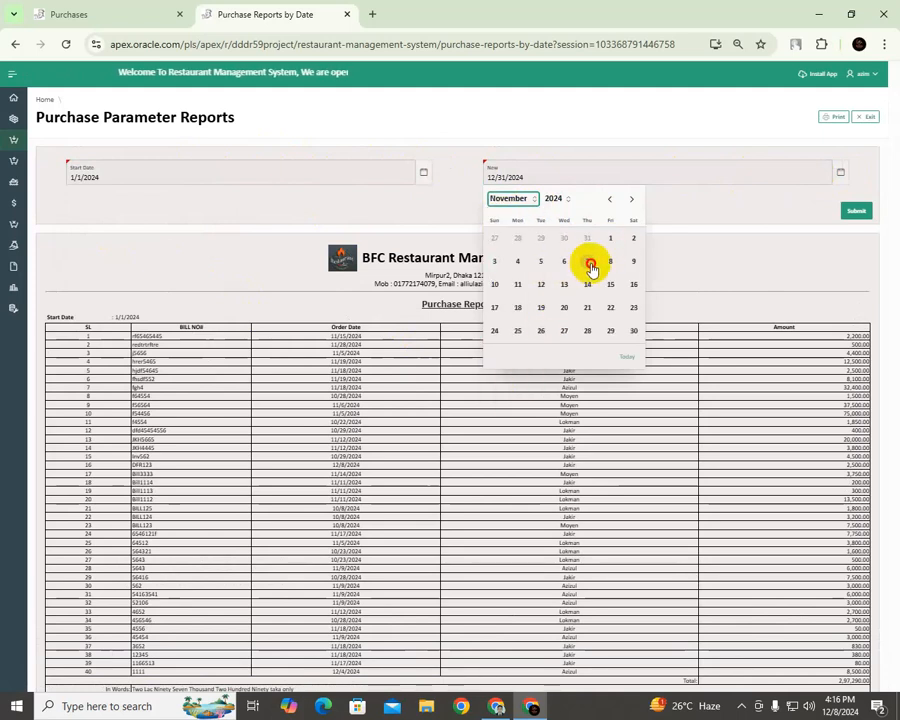
pyautogui.click(587, 262)
pyautogui.click(857, 213)
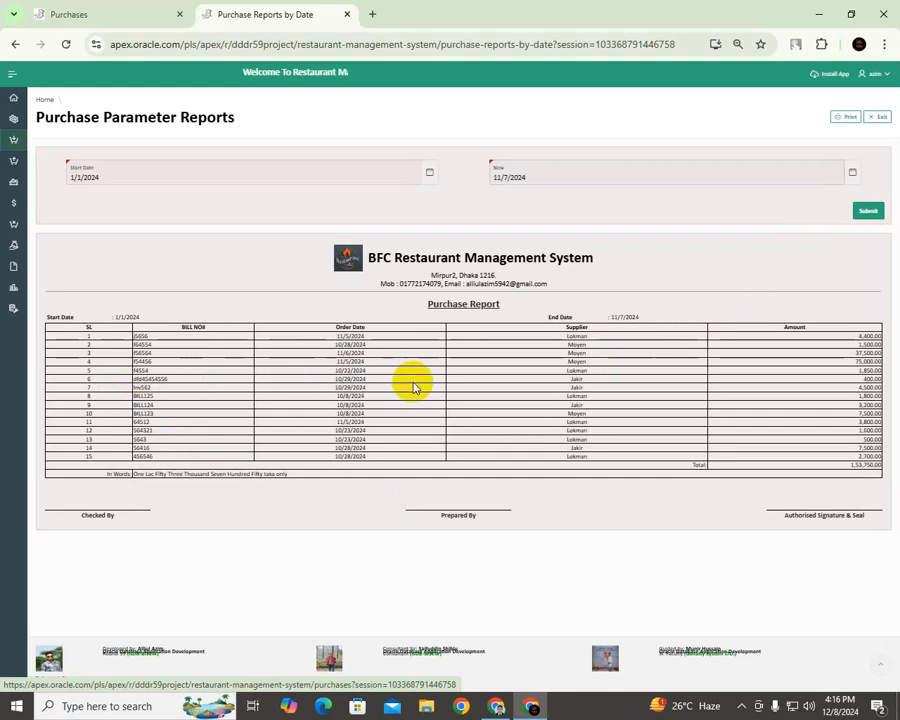
# Step: View the purchase report by supplier and expand the navigation list of purchase reports
pyautogui.click(18, 146)
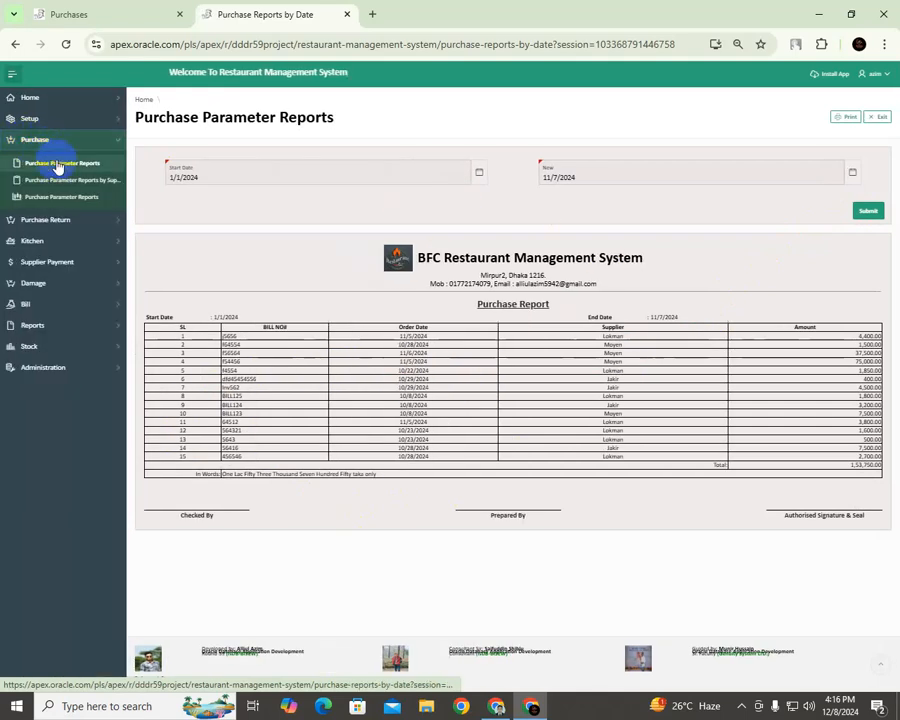
pyautogui.click(56, 187)
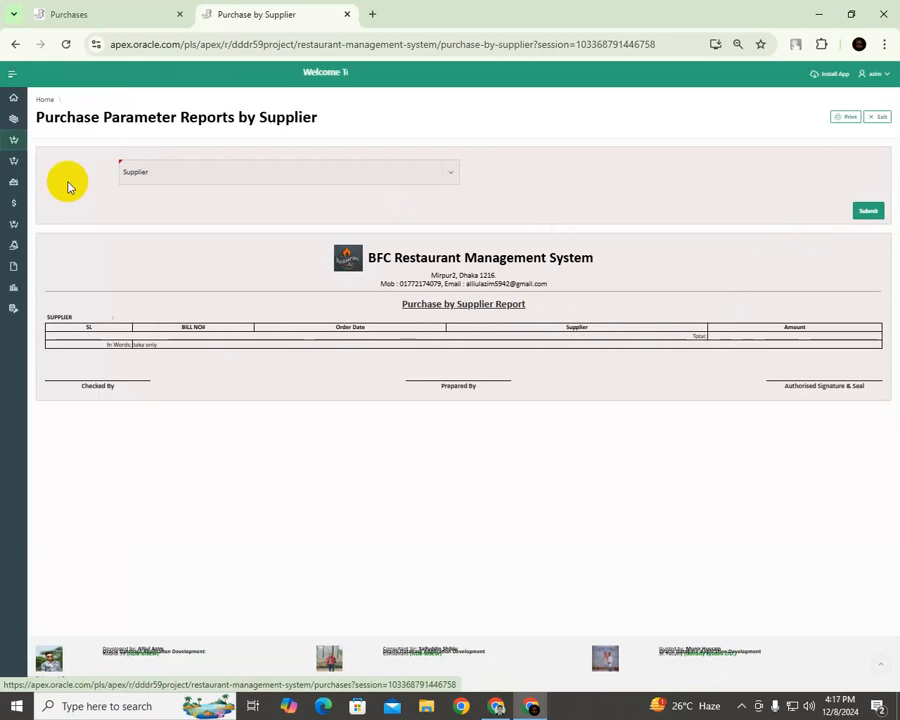
pyautogui.click(12, 77)
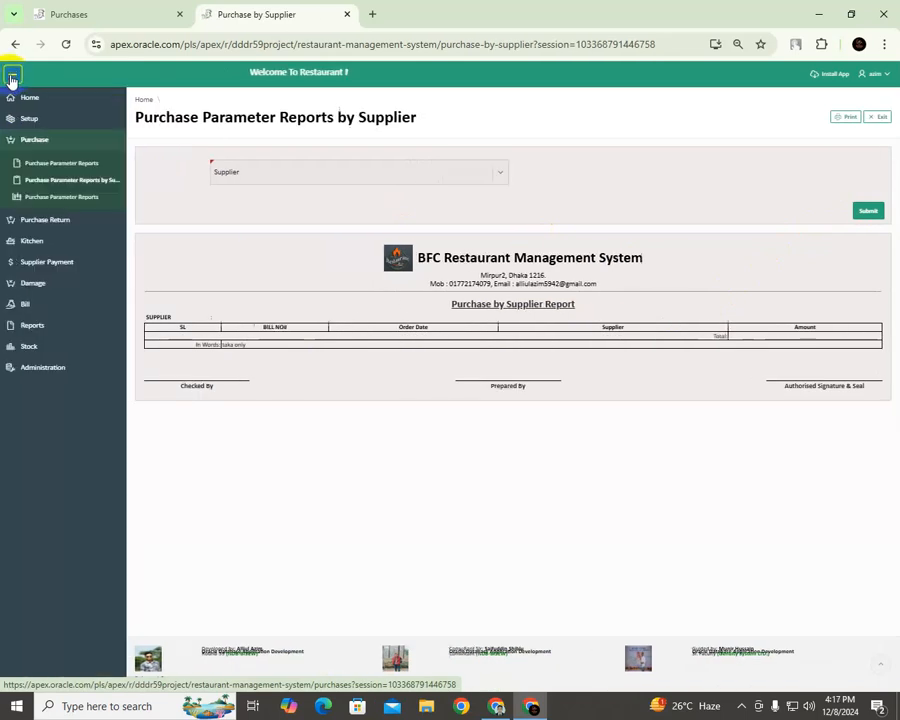
# Step: Run the purchase report combining dates and supplier with end date 11/07/2024 and the third listed supplier
pyautogui.click(73, 199)
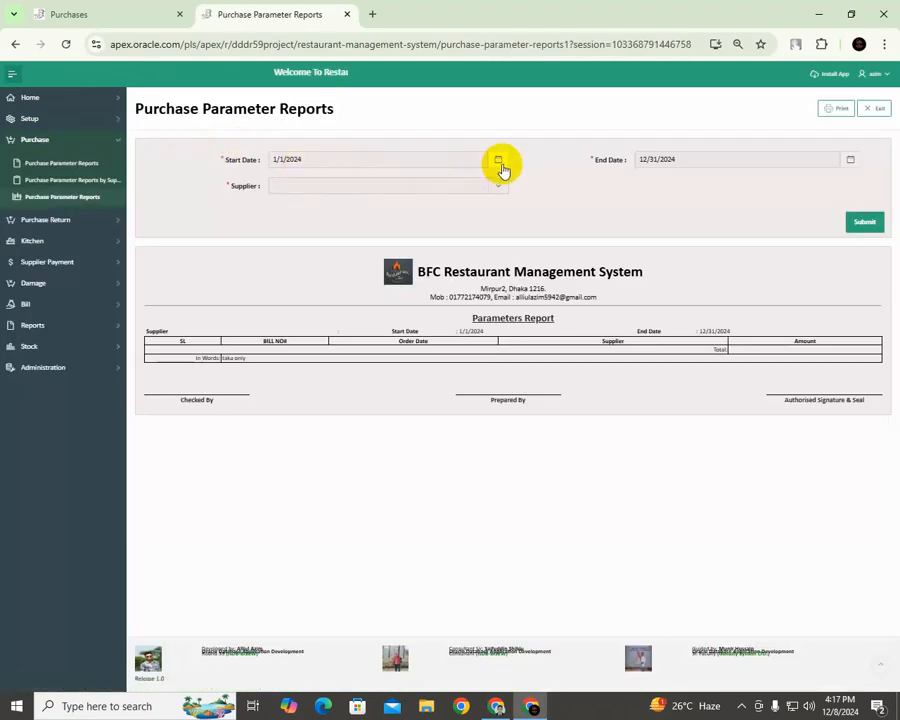
pyautogui.click(499, 162)
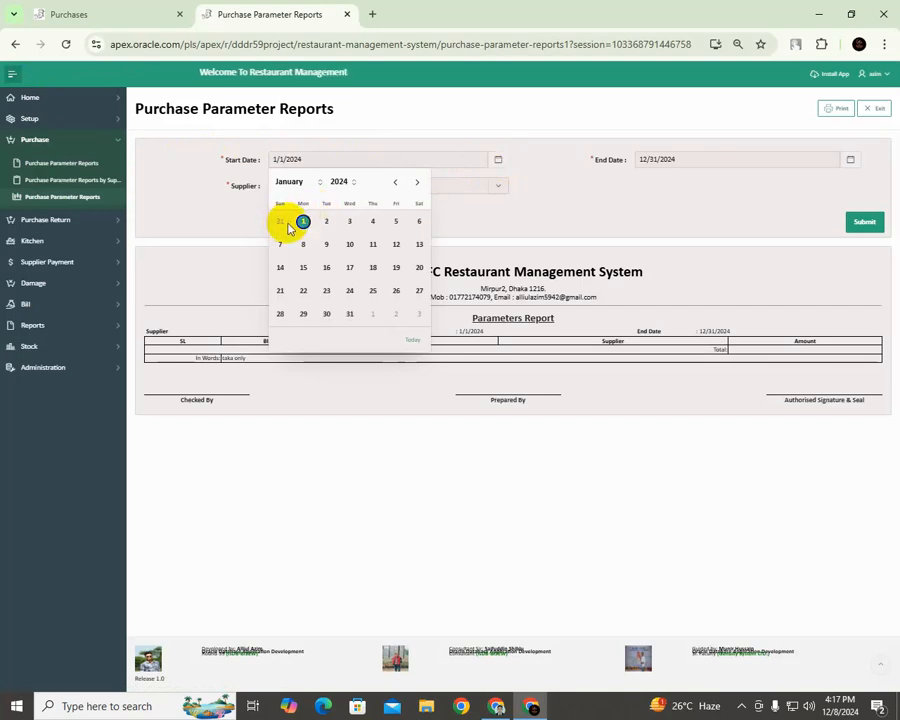
pyautogui.click(760, 163)
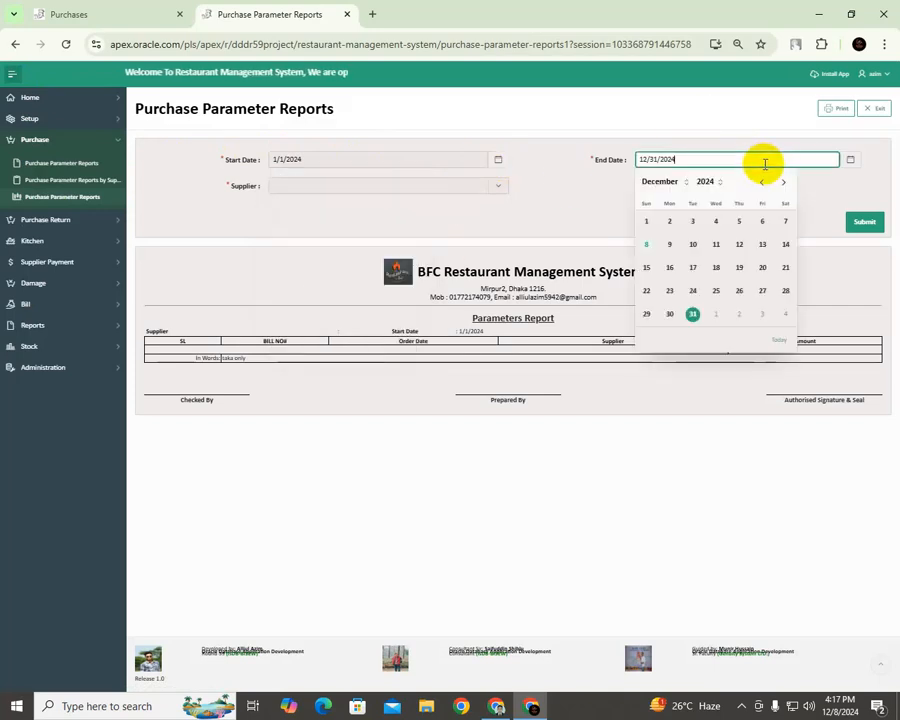
pyautogui.click(680, 182)
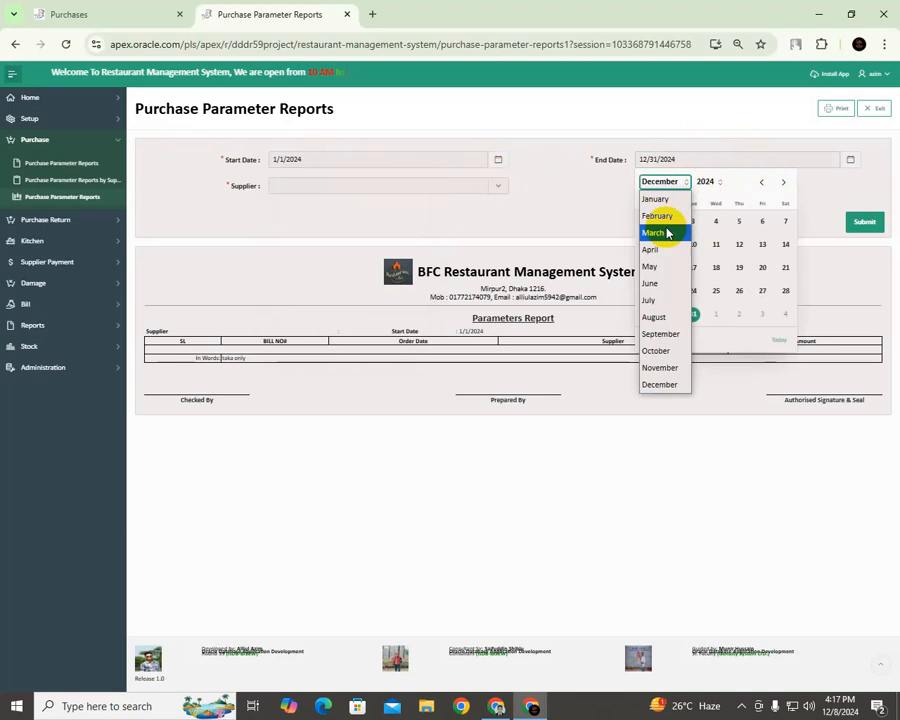
pyautogui.click(662, 367)
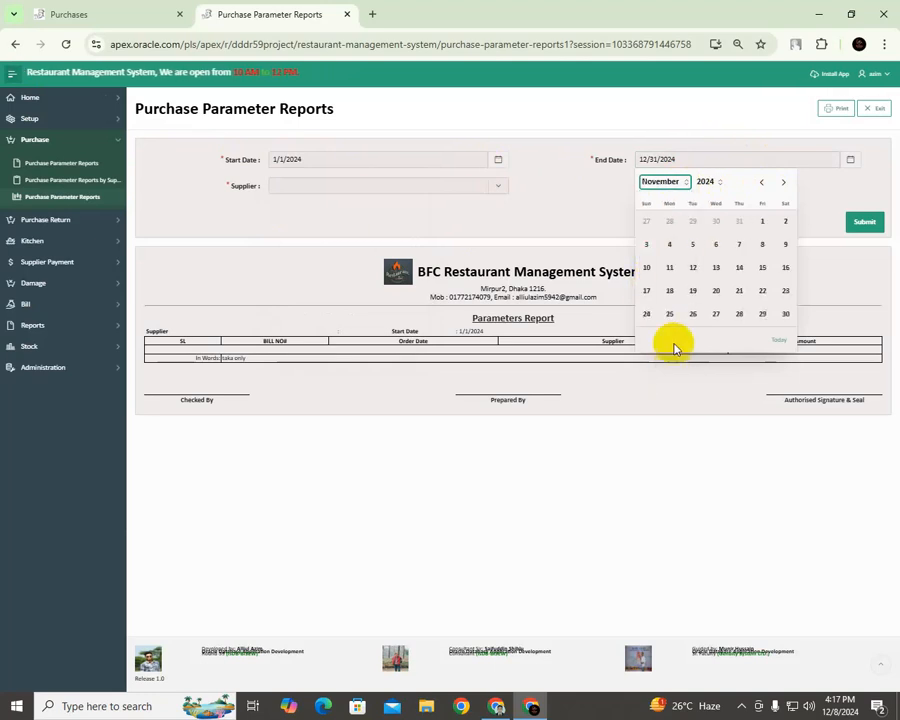
pyautogui.click(738, 247)
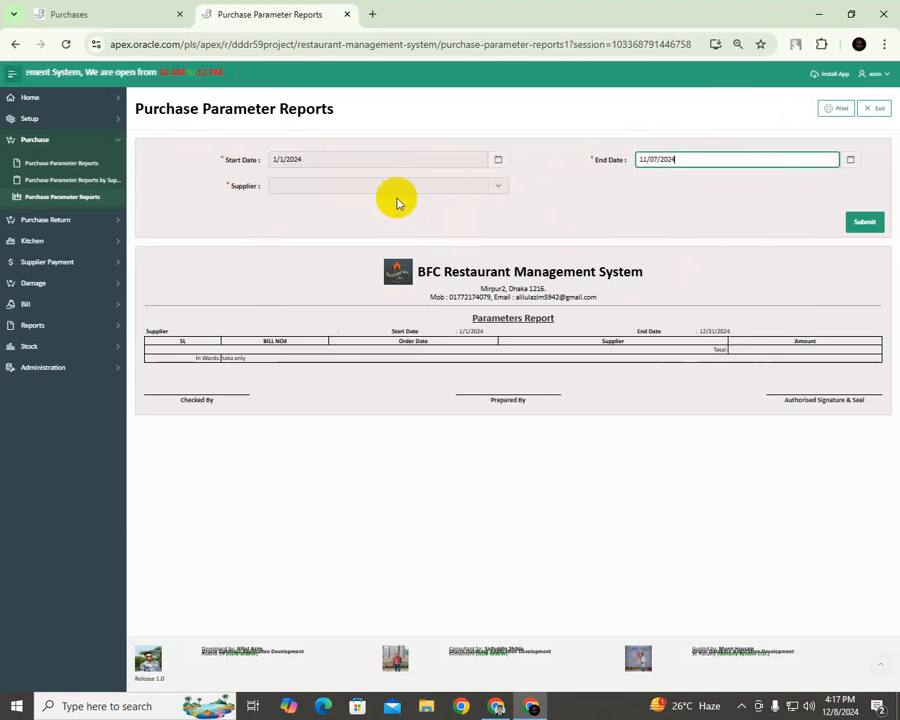
pyautogui.click(490, 185)
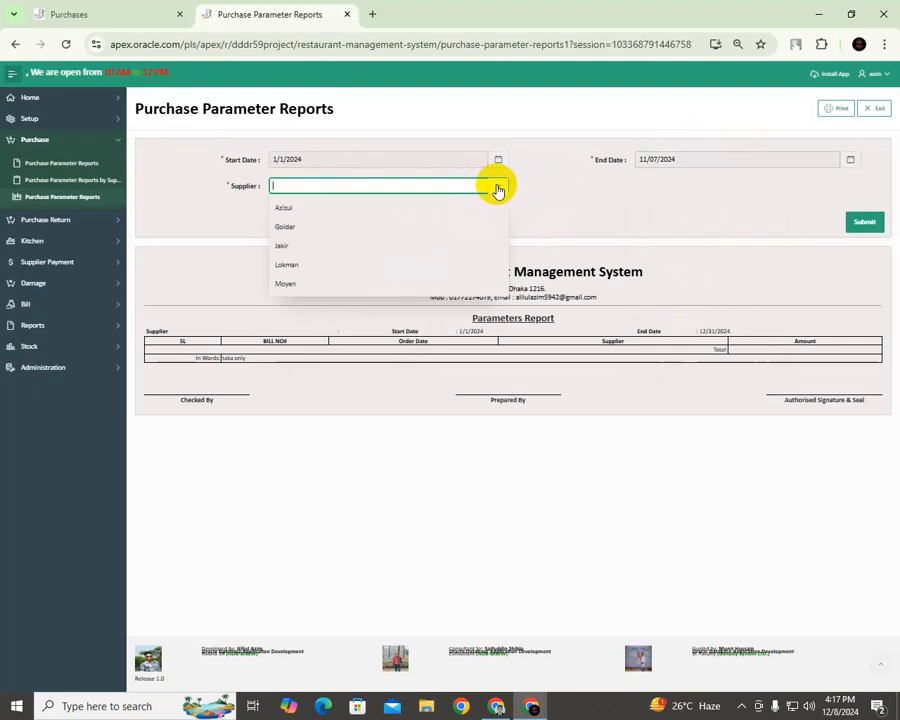
pyautogui.click(284, 246)
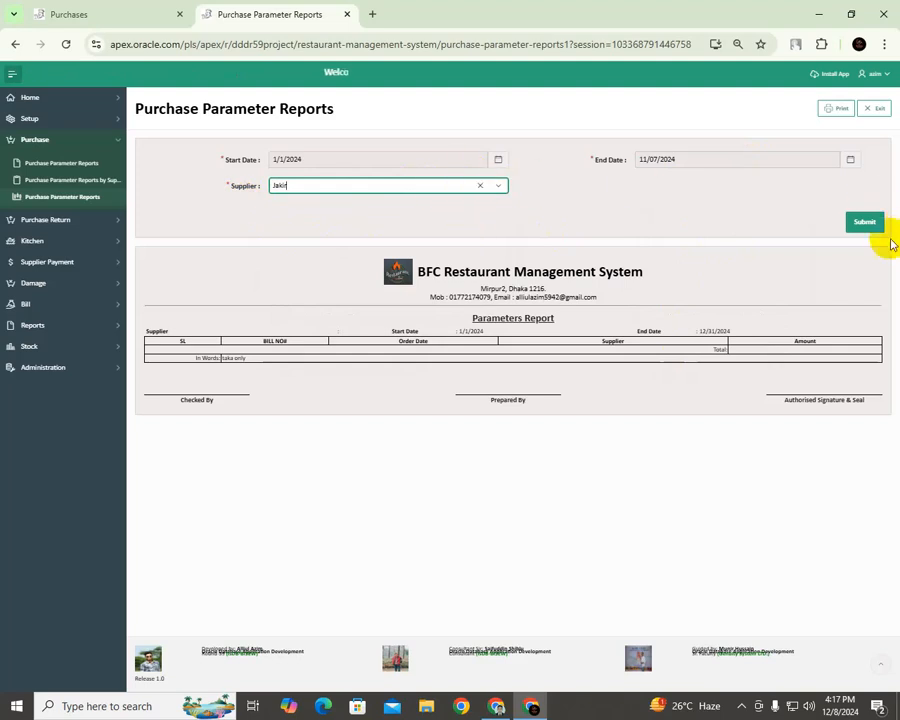
pyautogui.click(863, 224)
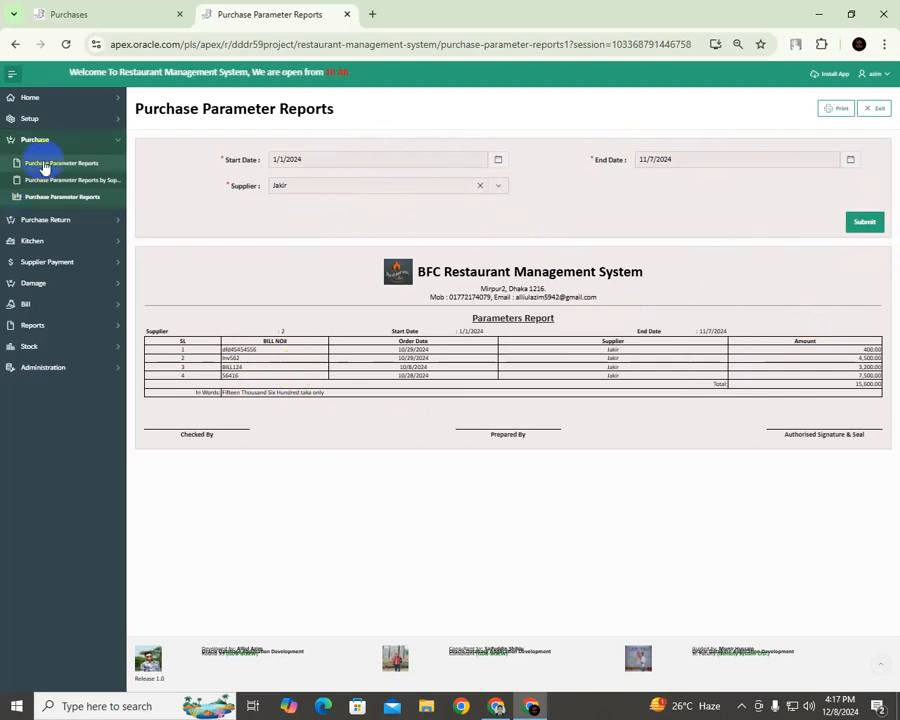
# Step: View the current stock and examine the Coca-Cola row, including its supplier and quantity on hand
pyautogui.click(118, 147)
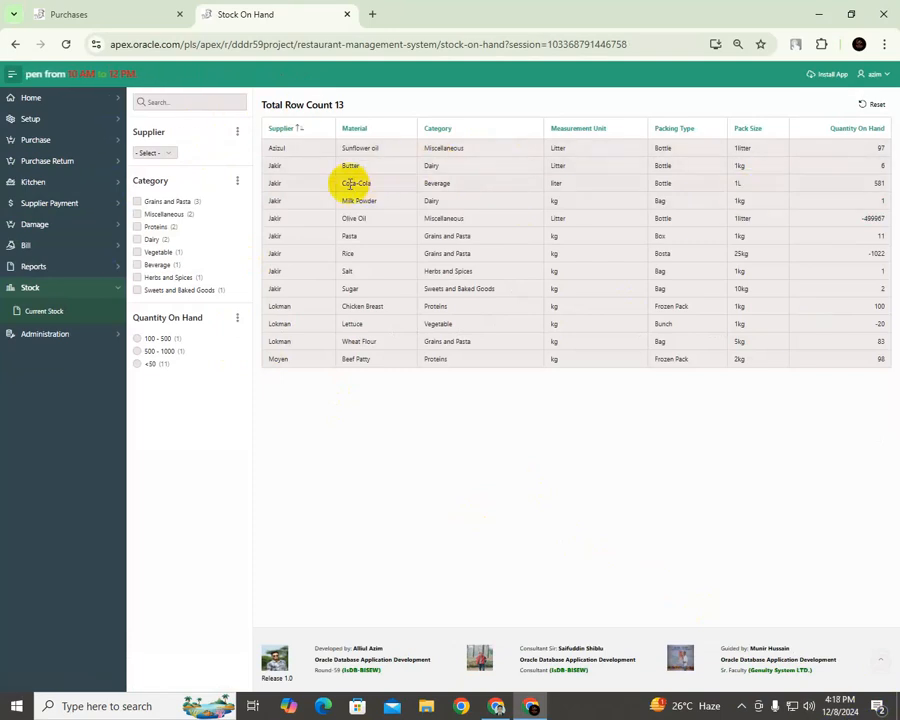
pyautogui.doubleClick(273, 185)
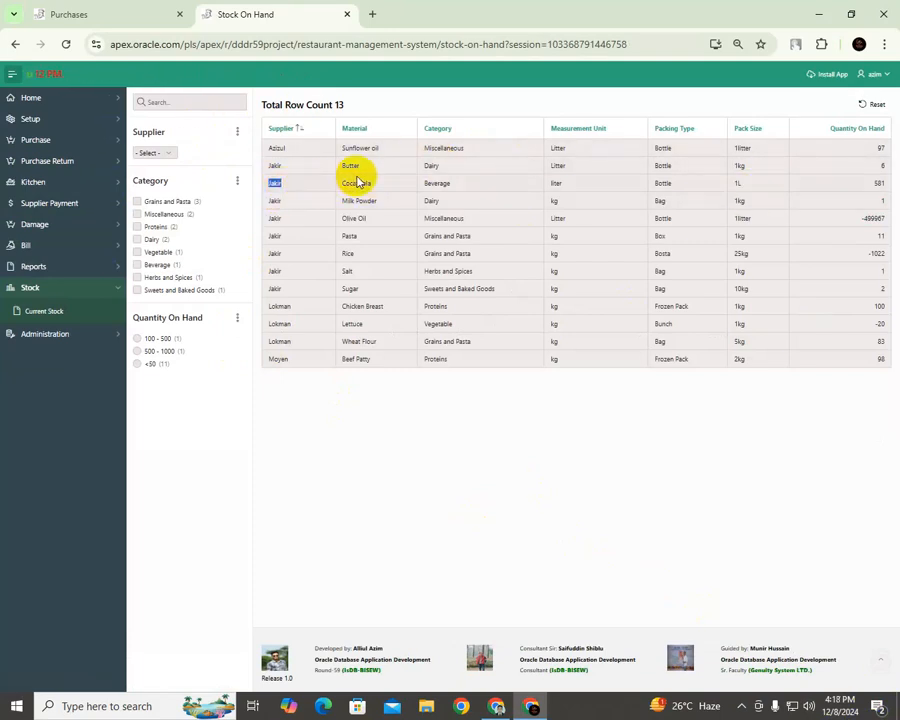
pyautogui.moveTo(342, 185); pyautogui.dragTo(897, 183)
pyautogui.click(872, 185)
pyautogui.click(874, 183)
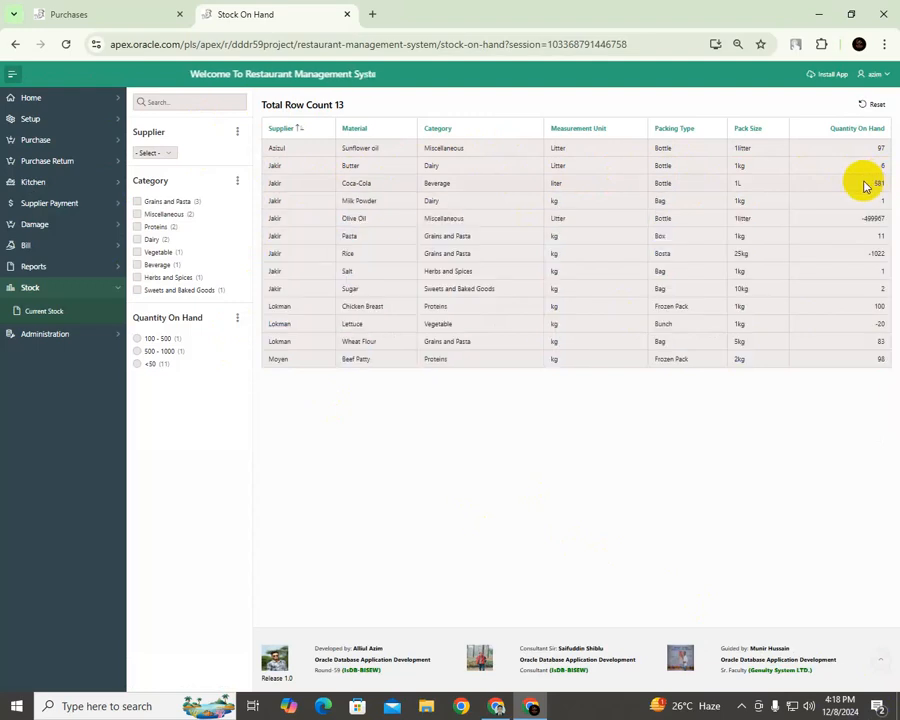
pyautogui.doubleClick(876, 183)
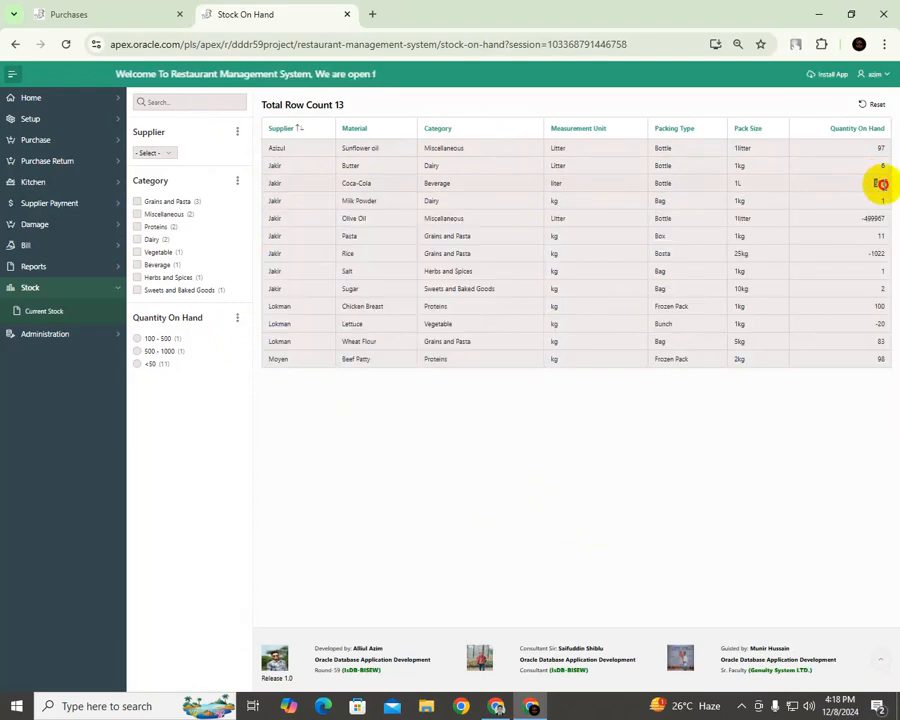
# Step: Duplicate the Stock On Hand browser tab and open the Purchase Return list in the copy
pyautogui.rightClick(275, 17)
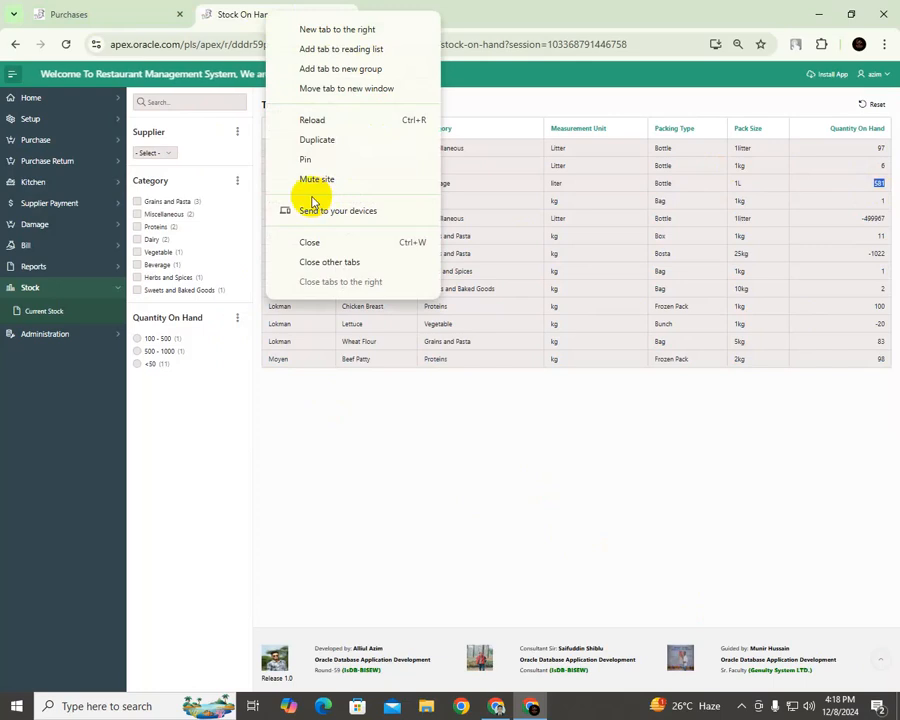
pyautogui.click(316, 140)
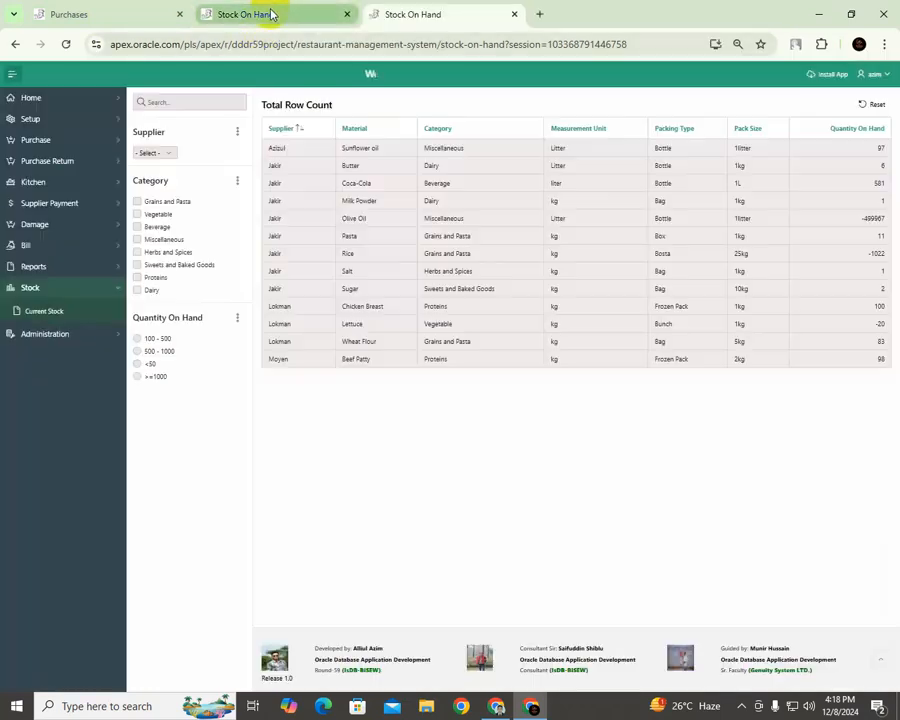
pyautogui.click(50, 315)
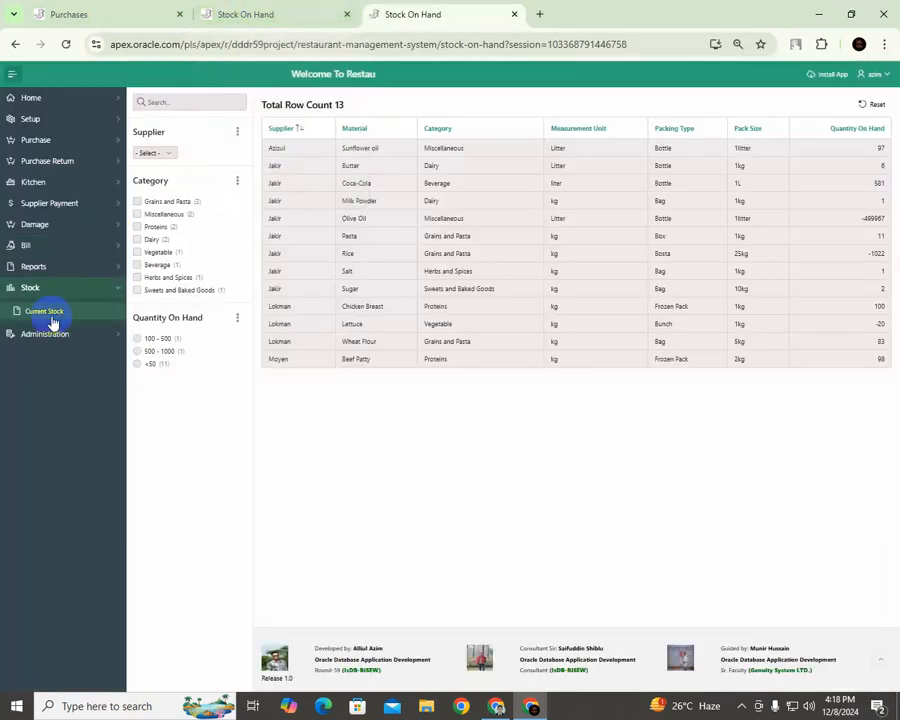
pyautogui.click(72, 167)
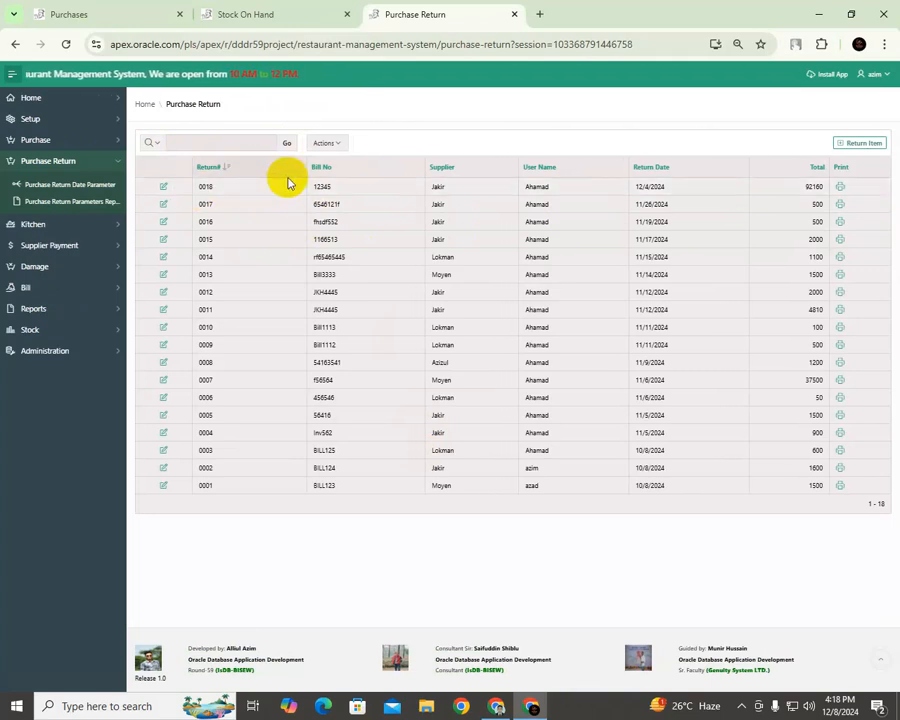
# Step: Start a new purchase return entry and search for and select bill number DFR123
pyautogui.click(856, 146)
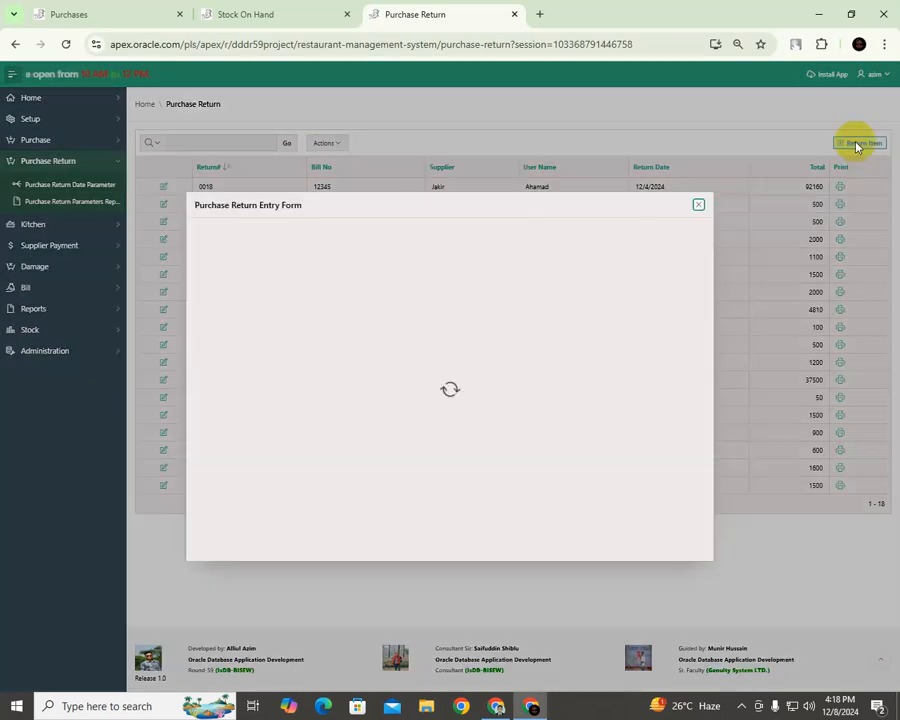
pyautogui.click(436, 265)
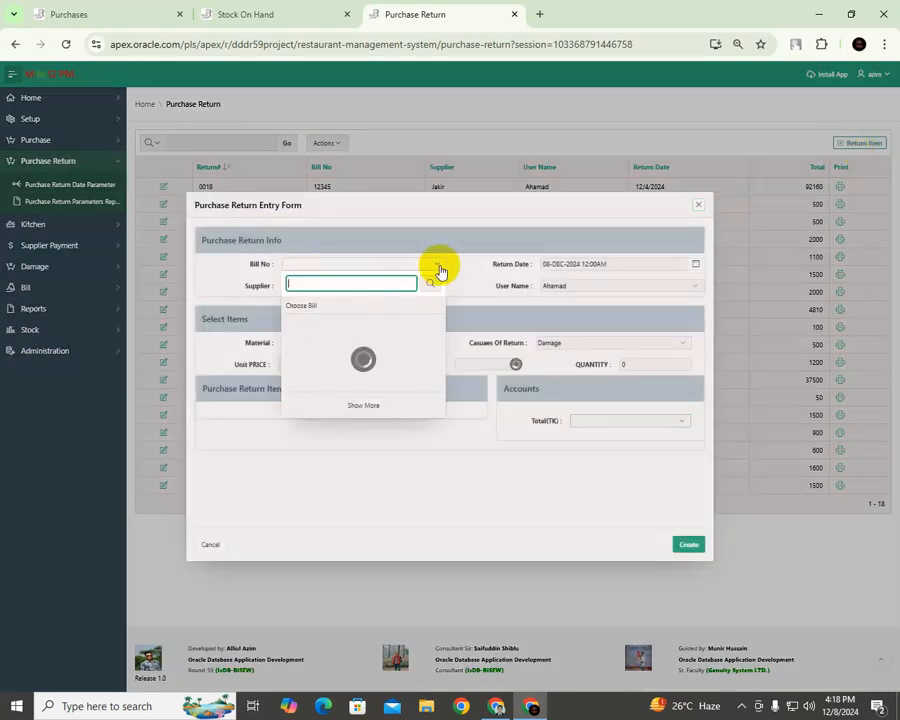
pyautogui.scroll(-2, 318, 357)
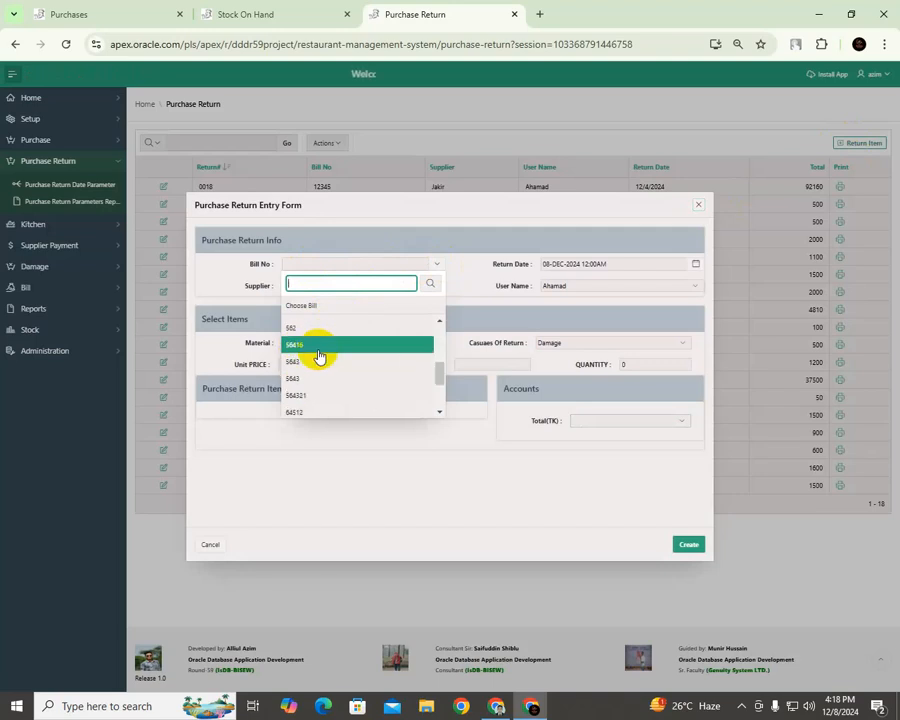
pyautogui.scroll(-2, 318, 357)
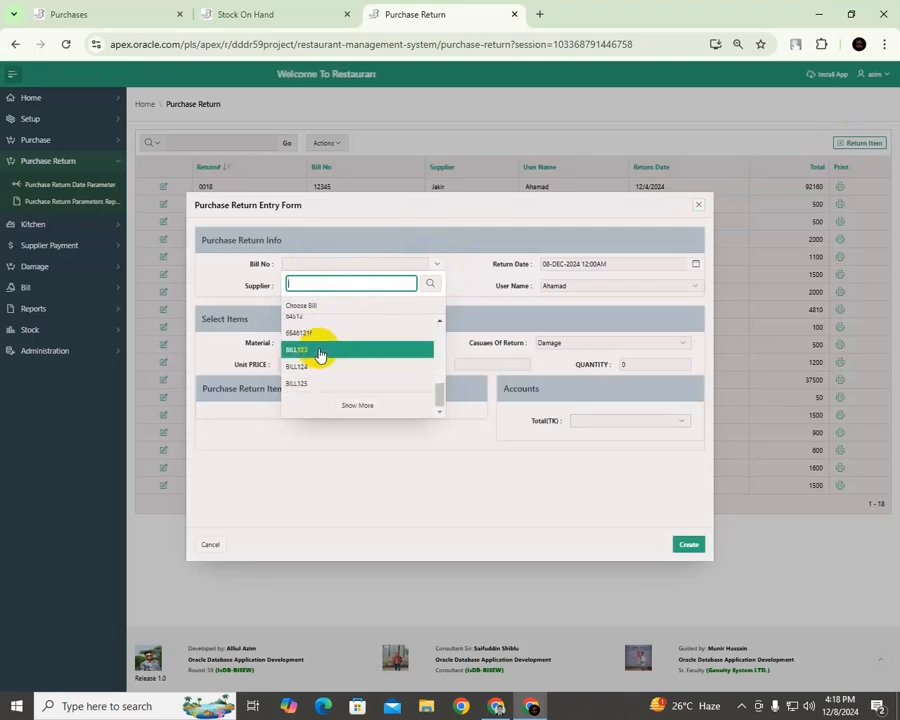
pyautogui.scroll(4, 319, 354)
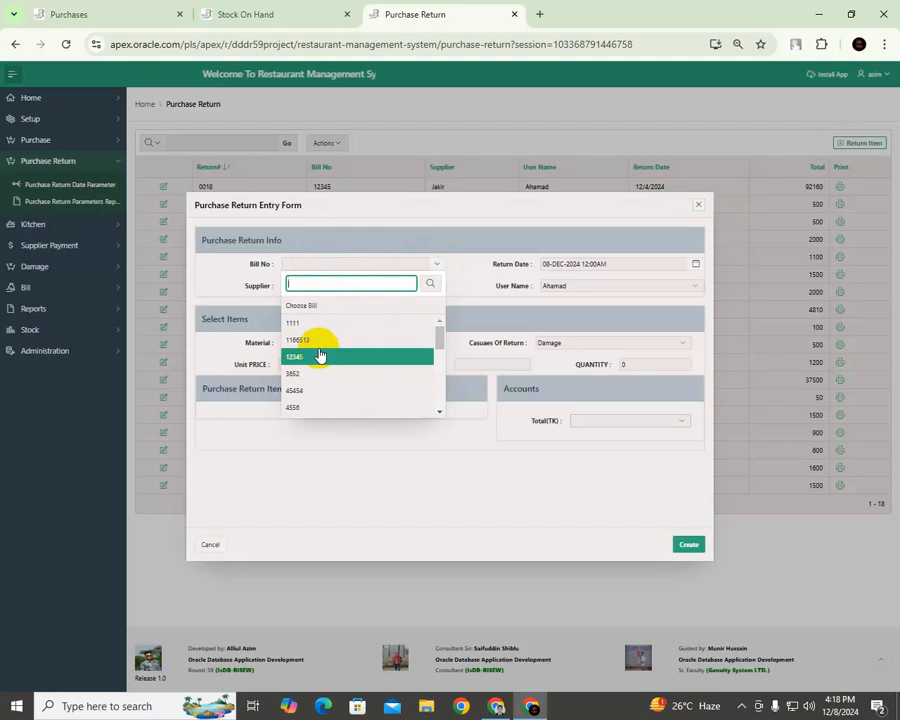
pyautogui.scroll(-2, 319, 356)
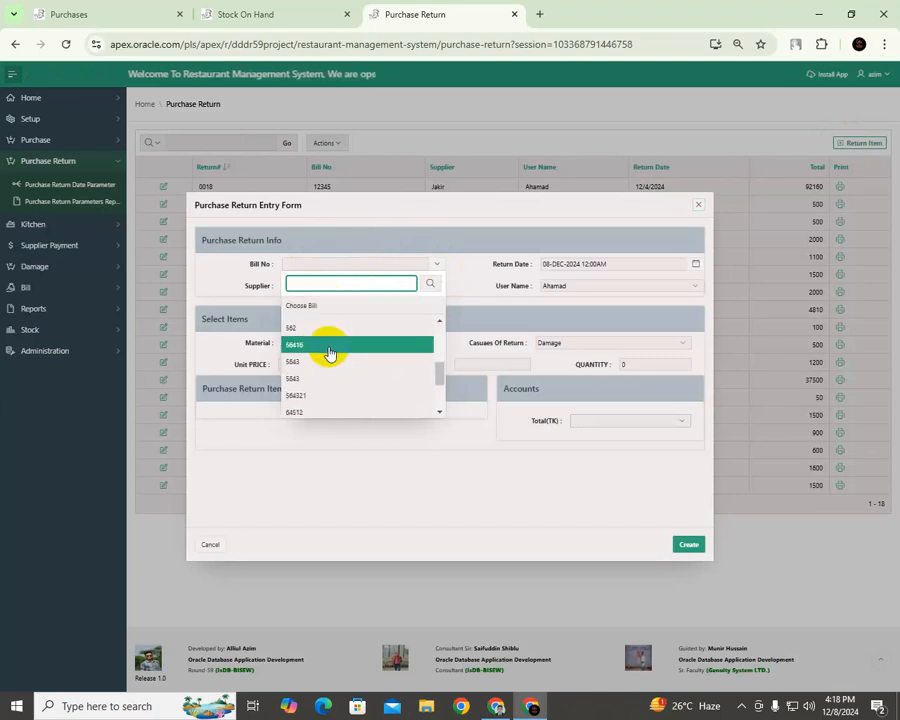
pyautogui.scroll(-2, 325, 350)
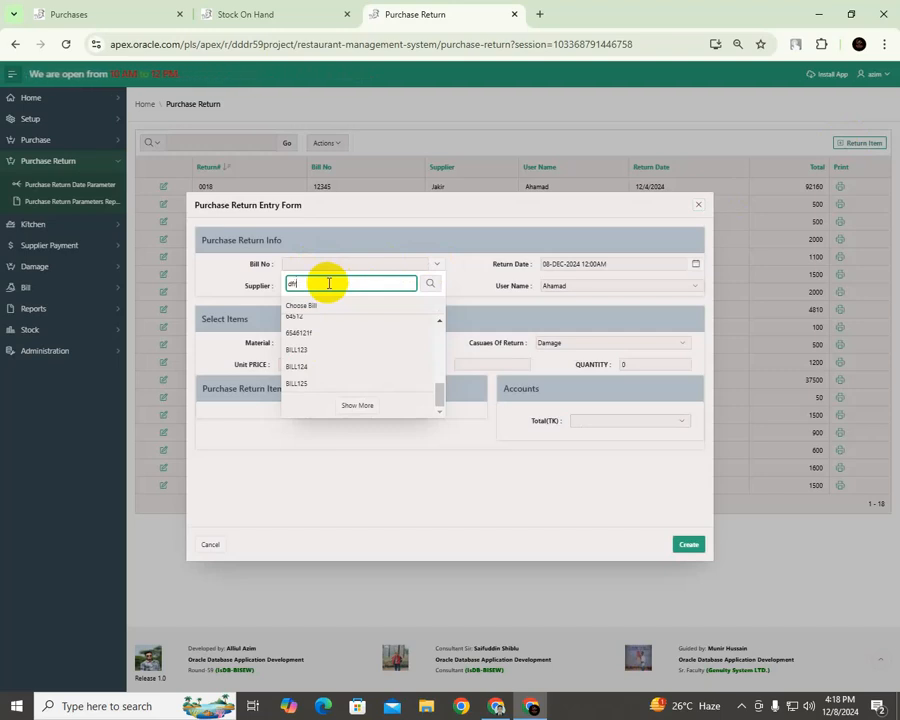
pyautogui.write('3')
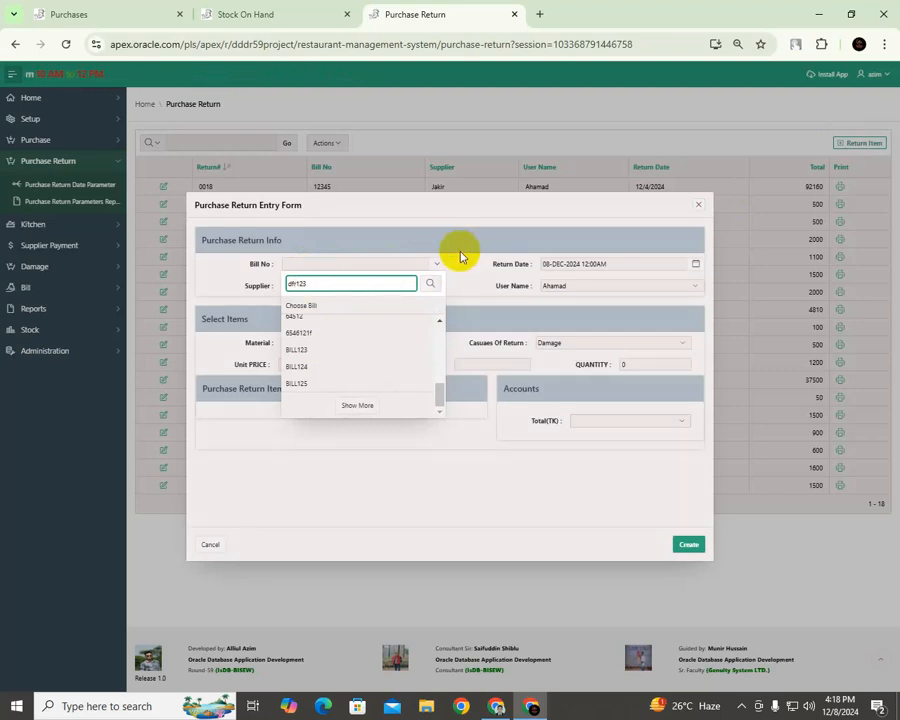
pyautogui.click(431, 285)
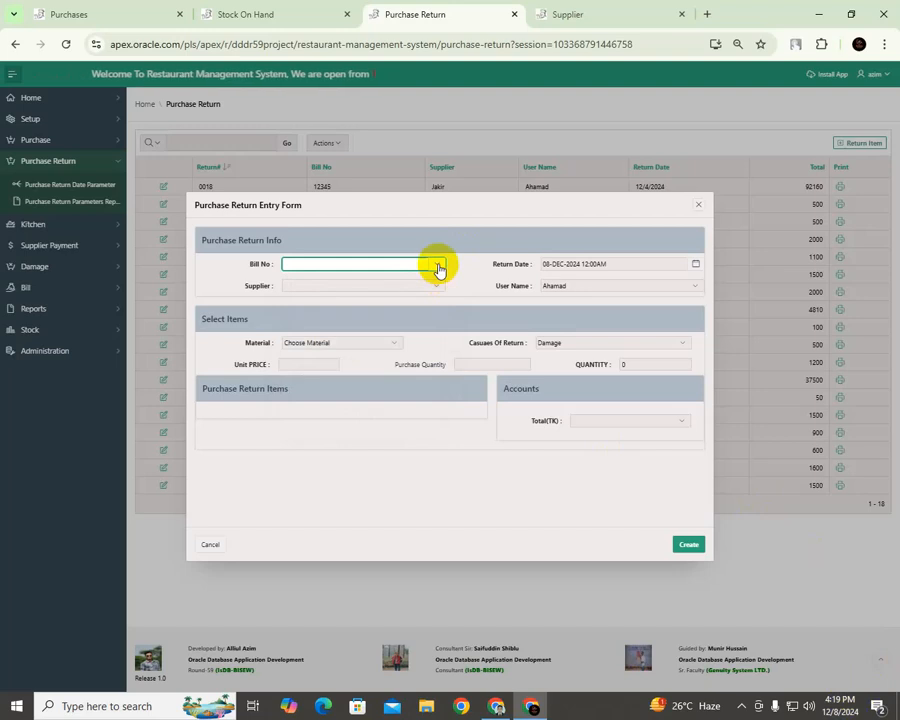
pyautogui.click(437, 268)
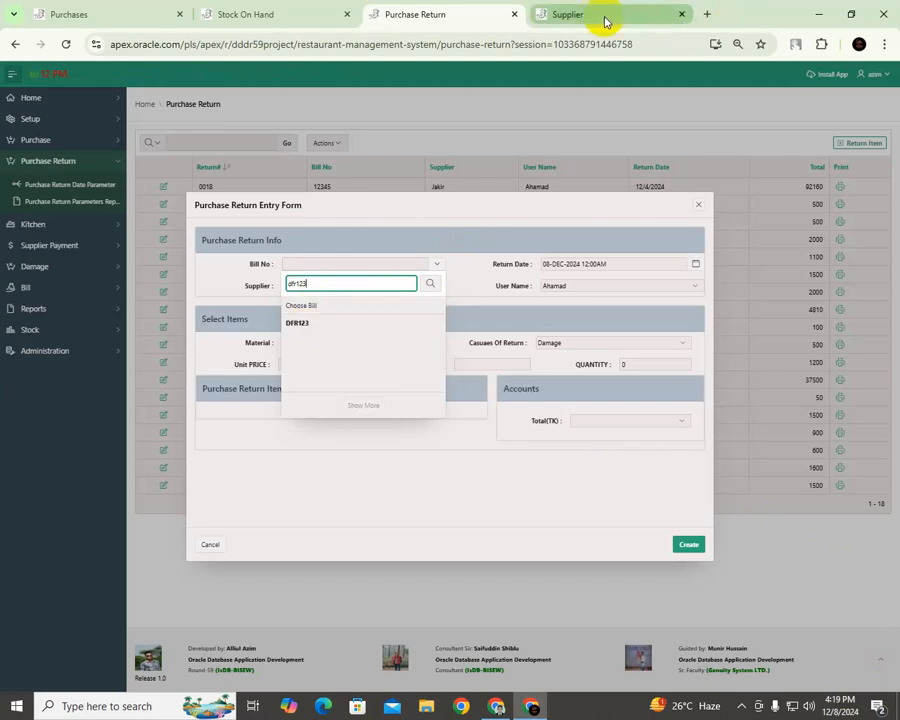
pyautogui.moveTo(594, 17)
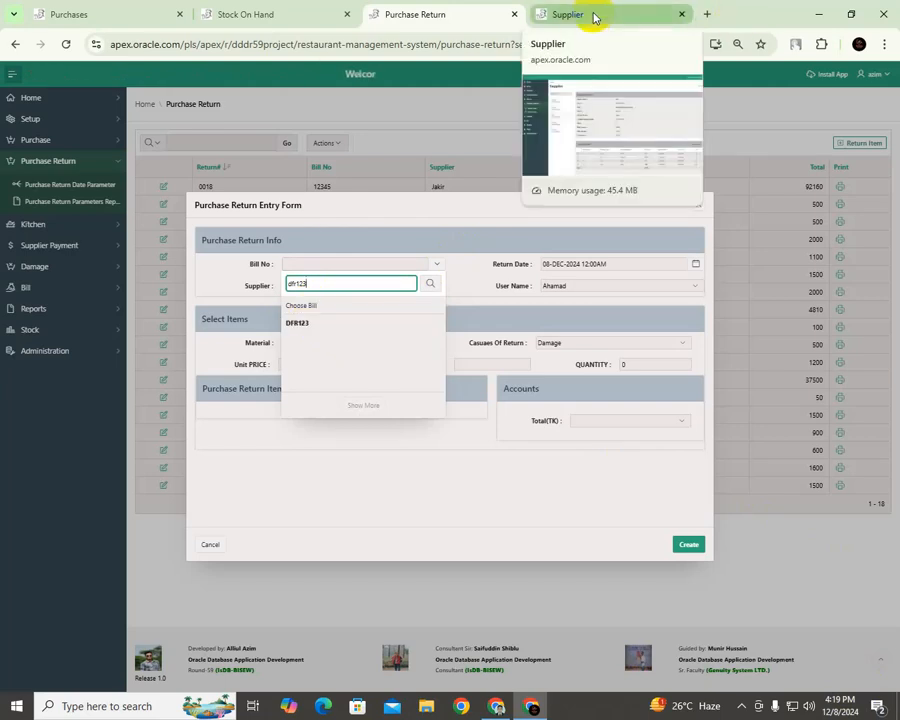
pyautogui.click(329, 322)
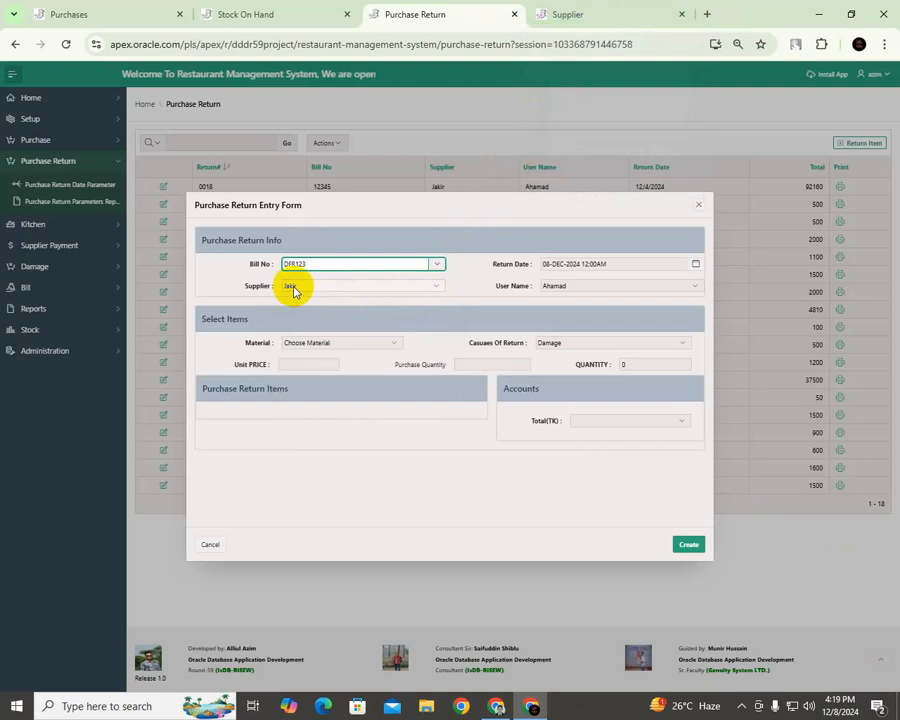
# Step: Review the Total Purchase amount in the supplier information of the supplier on the selected bill
pyautogui.click(618, 10)
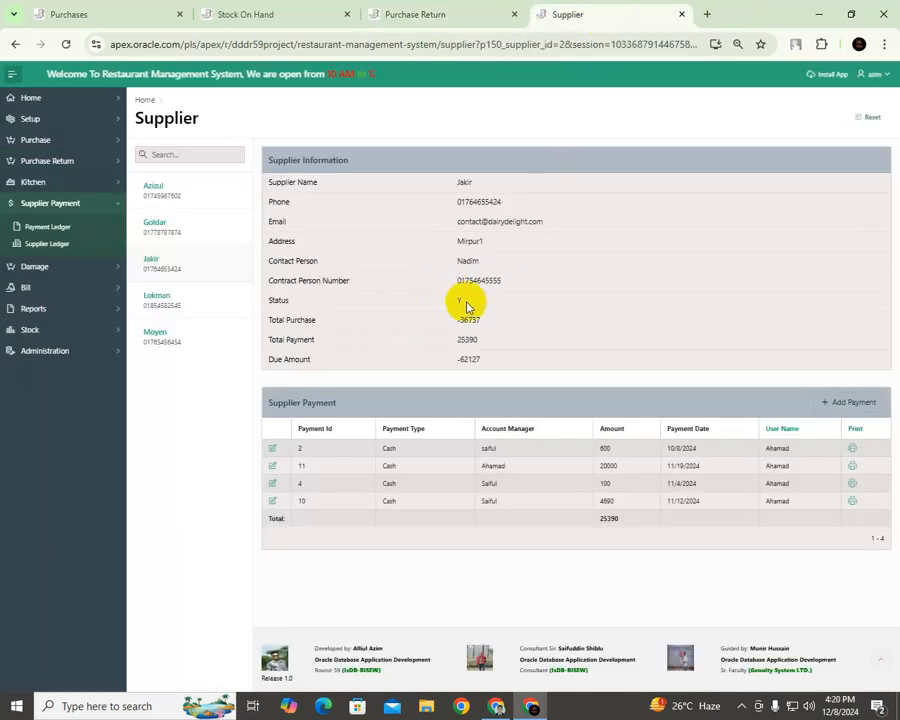
pyautogui.click(180, 262)
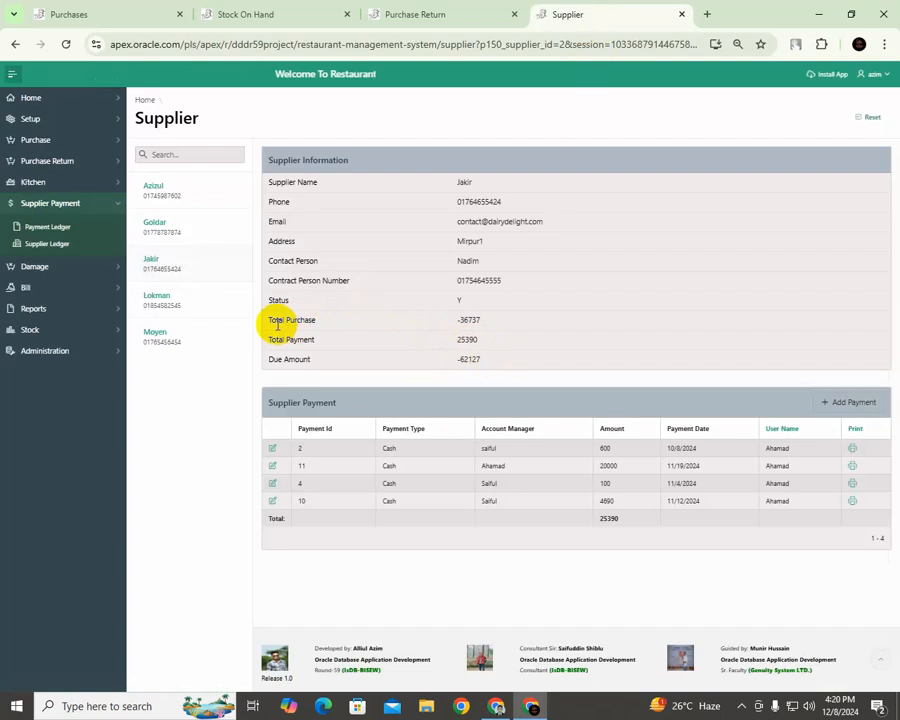
pyautogui.moveTo(266, 322); pyautogui.dragTo(478, 316)
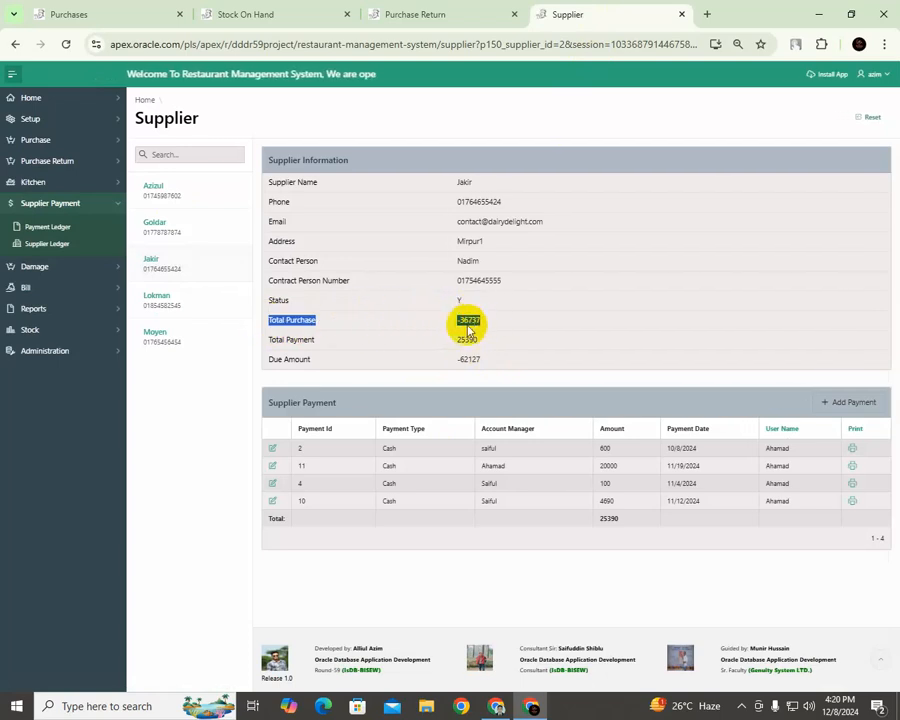
pyautogui.moveTo(463, 330); pyautogui.dragTo(488, 325)
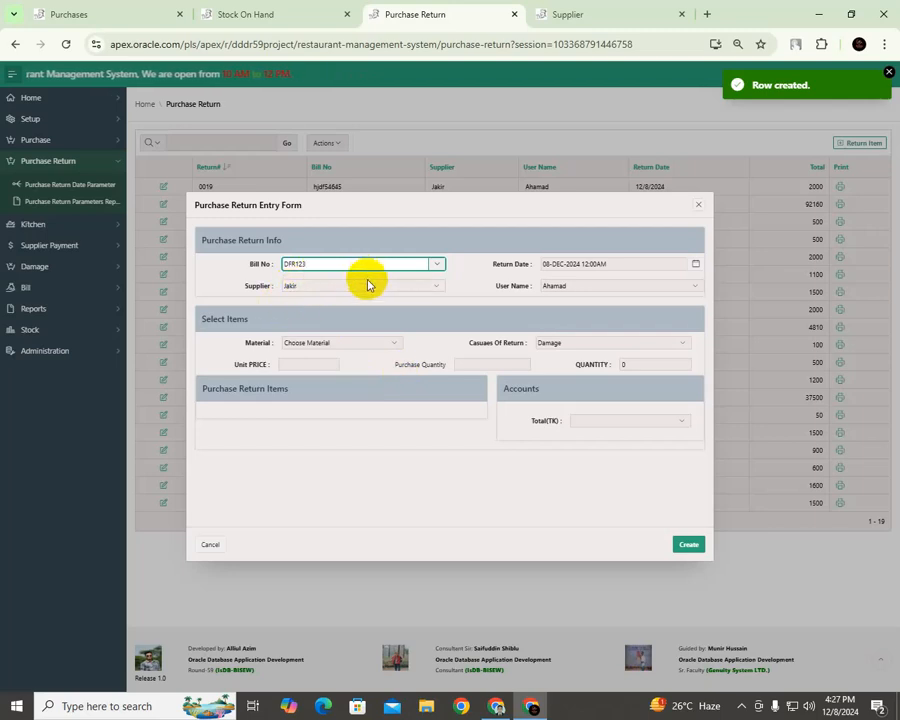
# Step: Choose Coca-Cola as the return material and check its unit price and purchase quantity
pyautogui.click(392, 343)
pyautogui.click(340, 377)
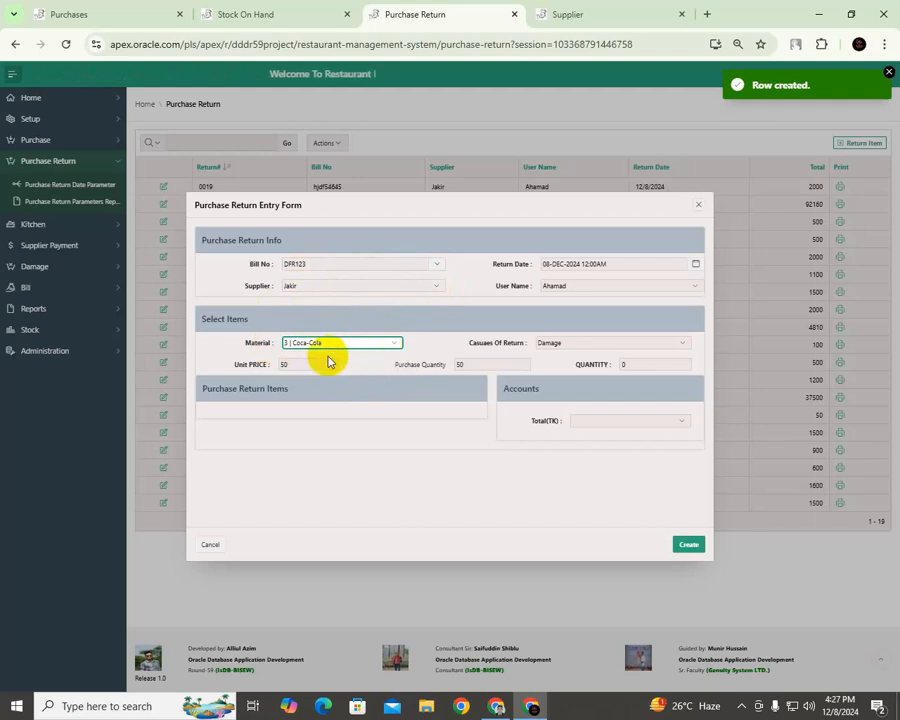
pyautogui.doubleClick(458, 365)
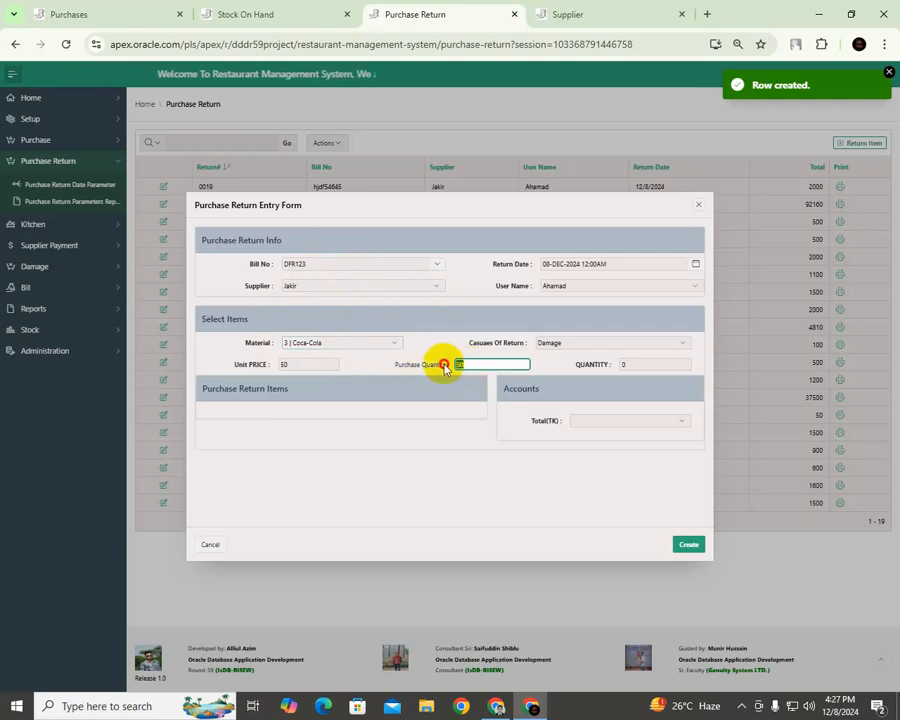
pyautogui.click(364, 366)
pyautogui.doubleClick(291, 364)
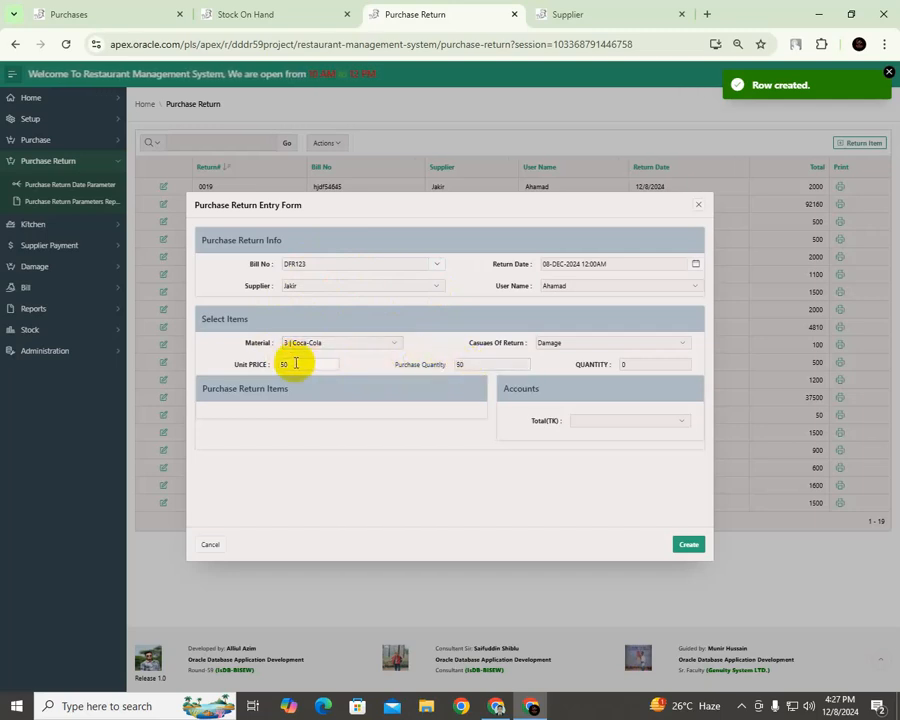
pyautogui.click(367, 364)
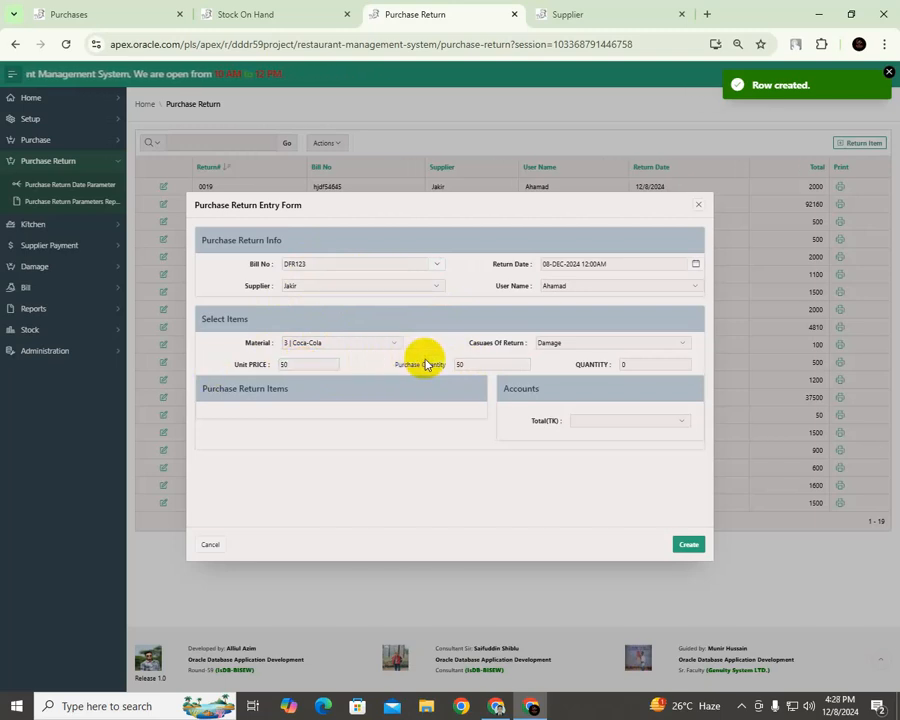
pyautogui.click(646, 364)
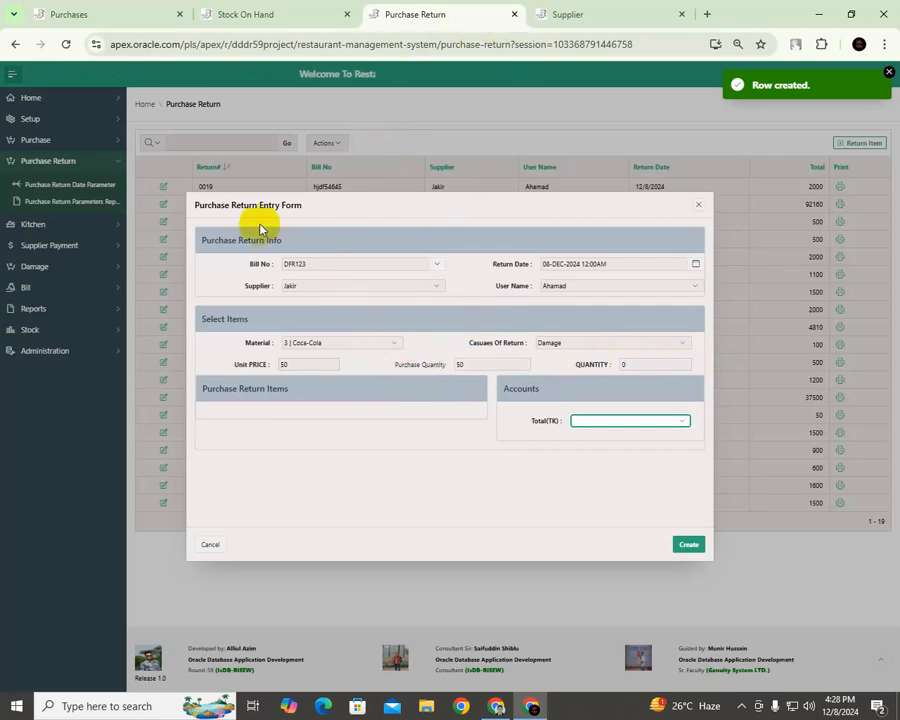
# Step: Check the supplier's total purchase and the Coca-Cola quantity on hand before recording the return
pyautogui.click(585, 16)
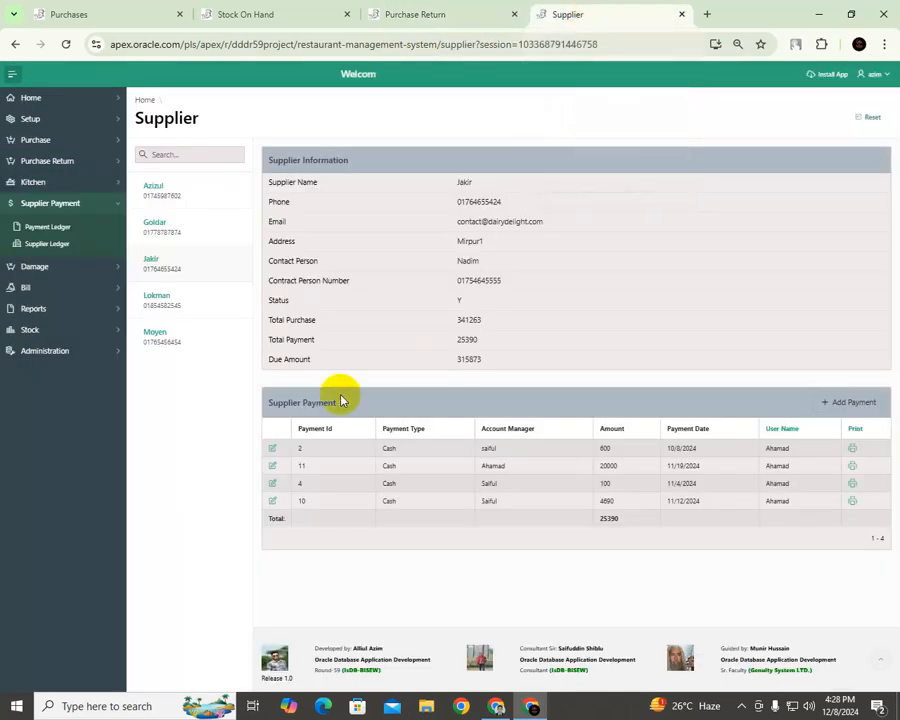
pyautogui.moveTo(460, 322); pyautogui.dragTo(437, 323)
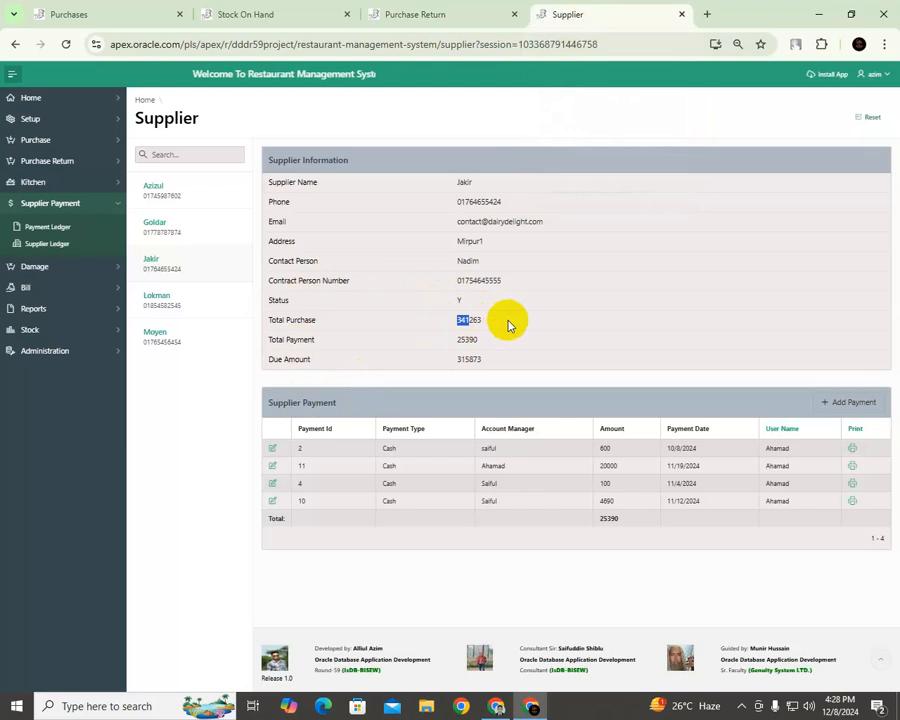
pyautogui.click(247, 15)
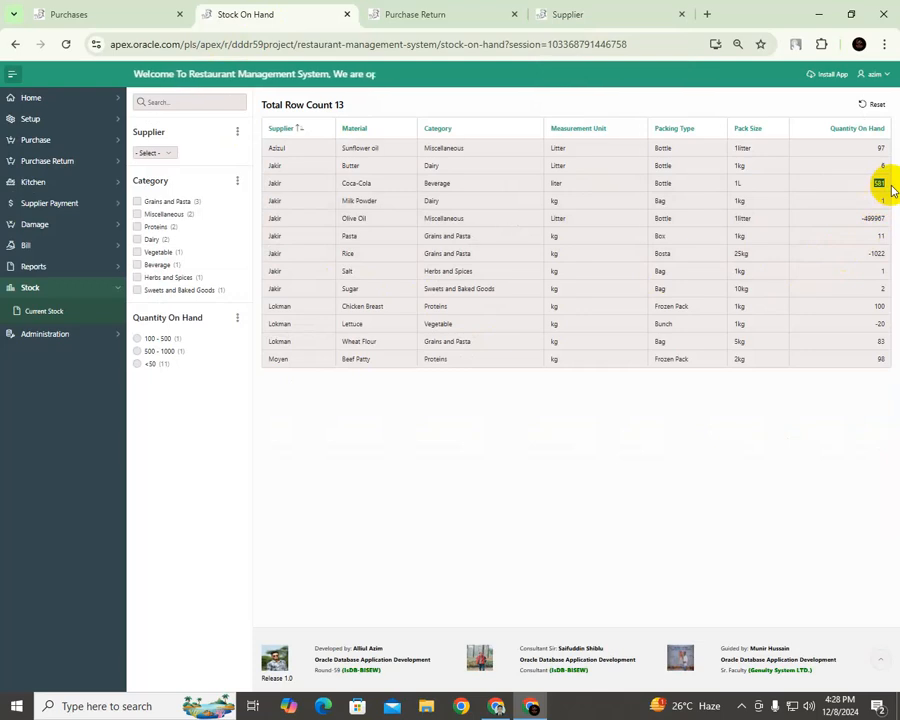
# Step: Add the Coca-Cola return item with quantity 40, check its item total, and create the purchase return
pyautogui.click(436, 14)
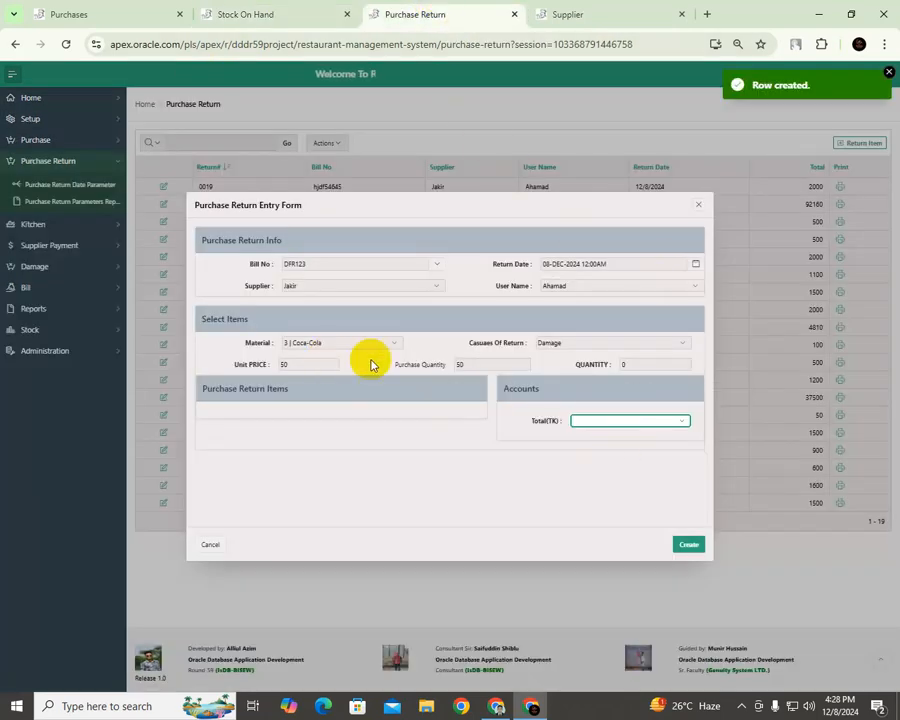
pyautogui.click(632, 364)
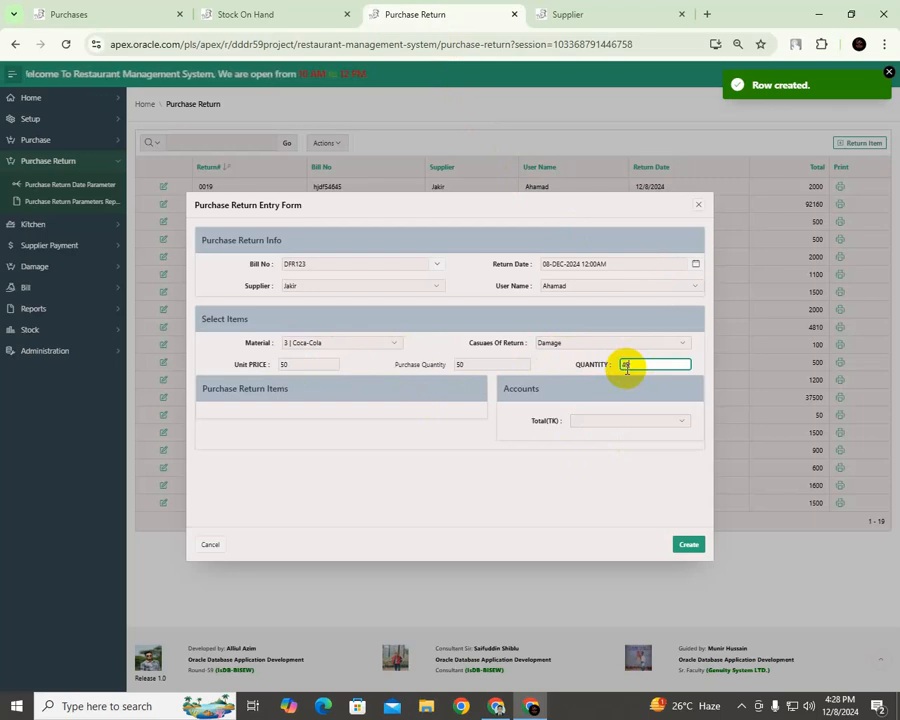
pyautogui.press('Tab')
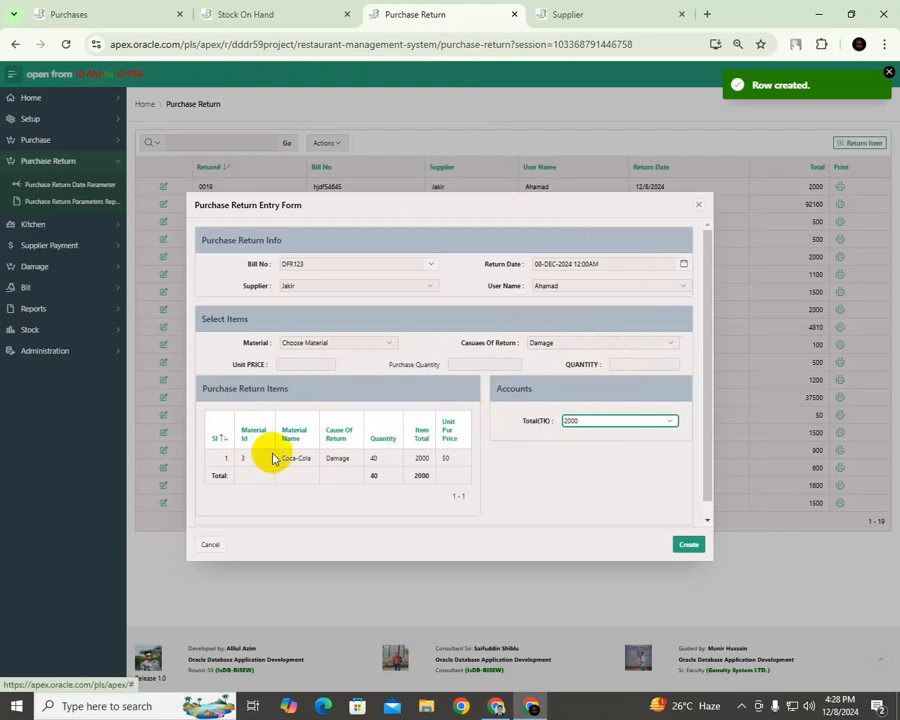
pyautogui.moveTo(290, 458); pyautogui.dragTo(438, 461)
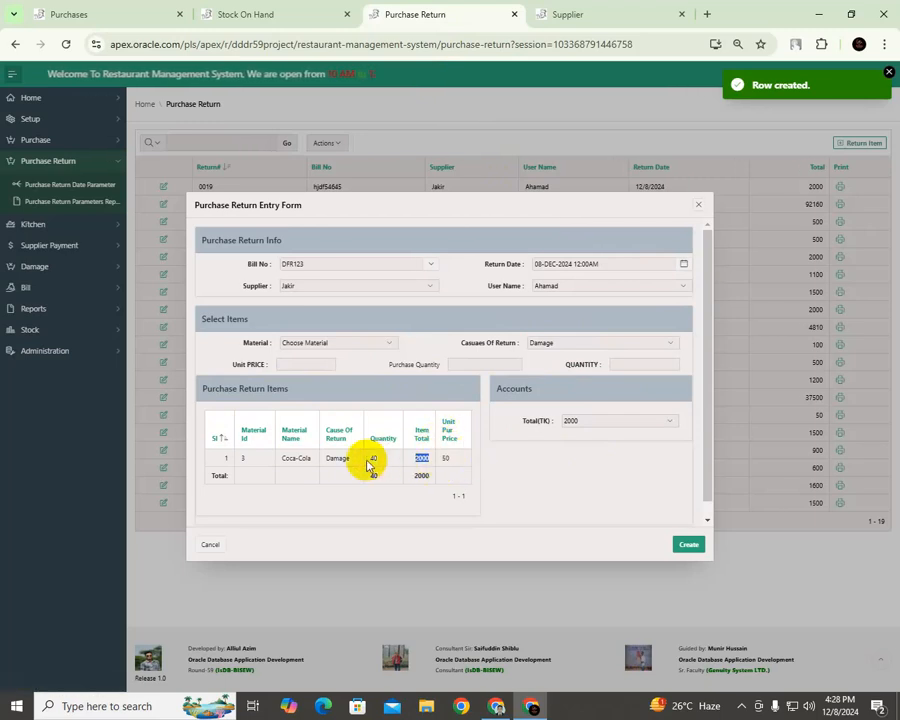
pyautogui.moveTo(414, 475); pyautogui.dragTo(455, 478)
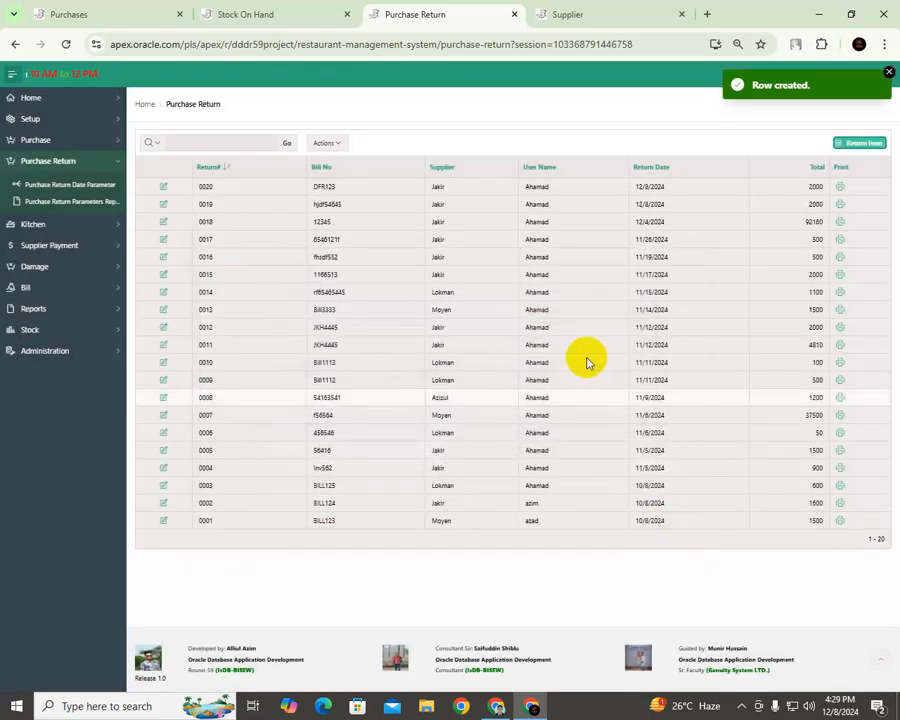
# Step: Open the newest purchase return's details and examine its Coca-Cola line
pyautogui.click(163, 187)
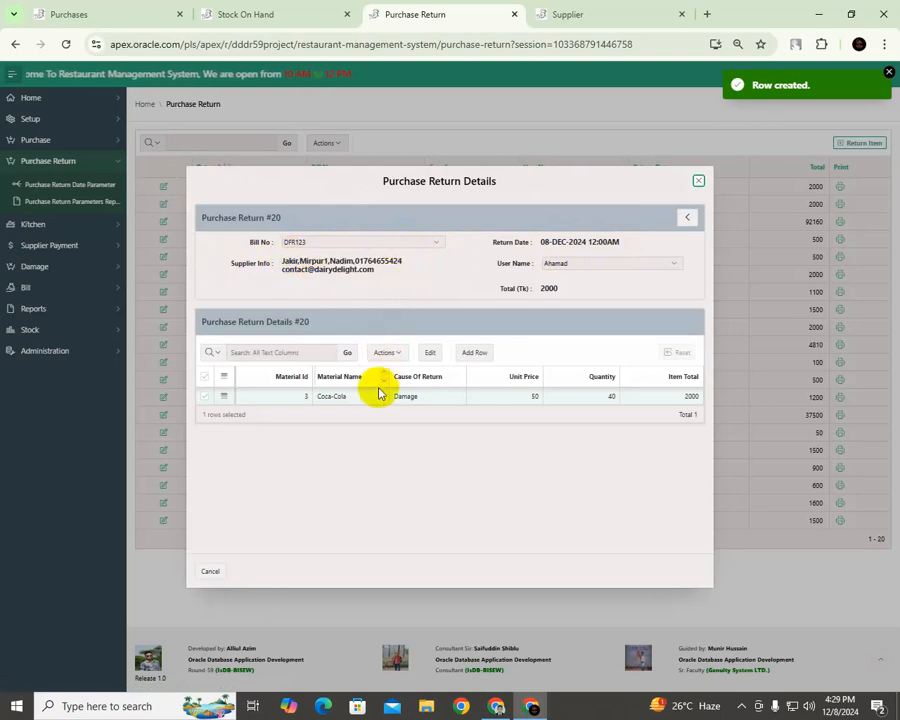
pyautogui.click(338, 401)
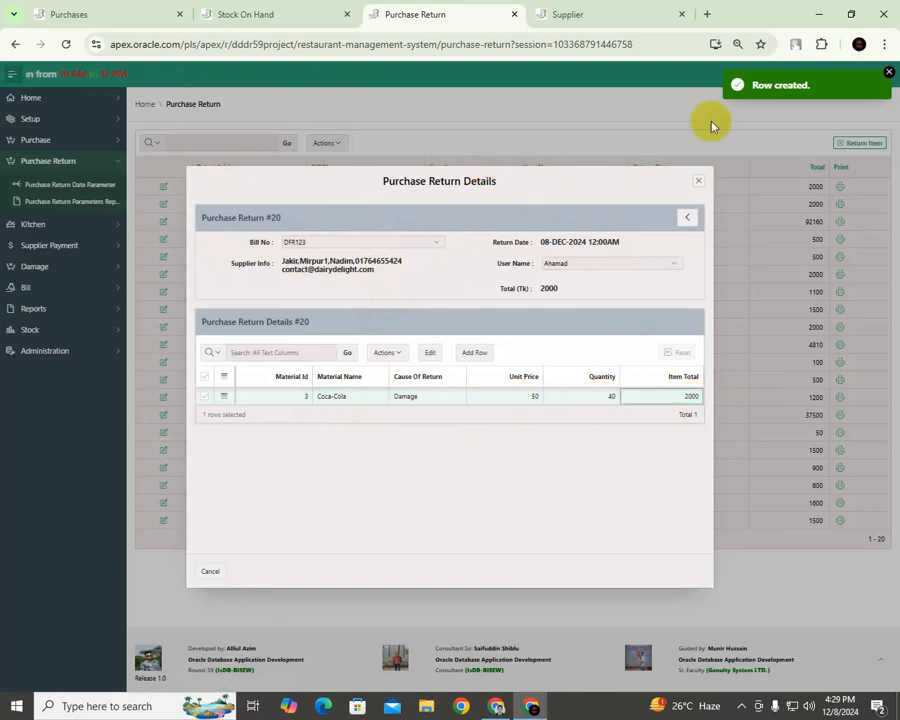
# Step: Check the supplier's totals, then reload Stock On Hand and examine the Coca-Cola row's quantity
pyautogui.click(603, 18)
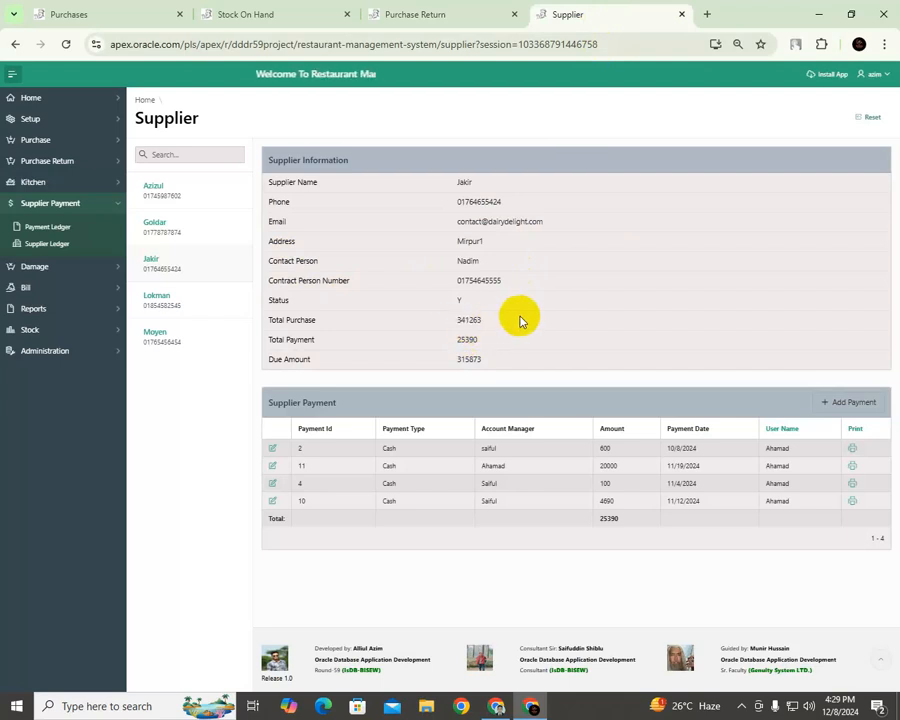
pyautogui.click(260, 14)
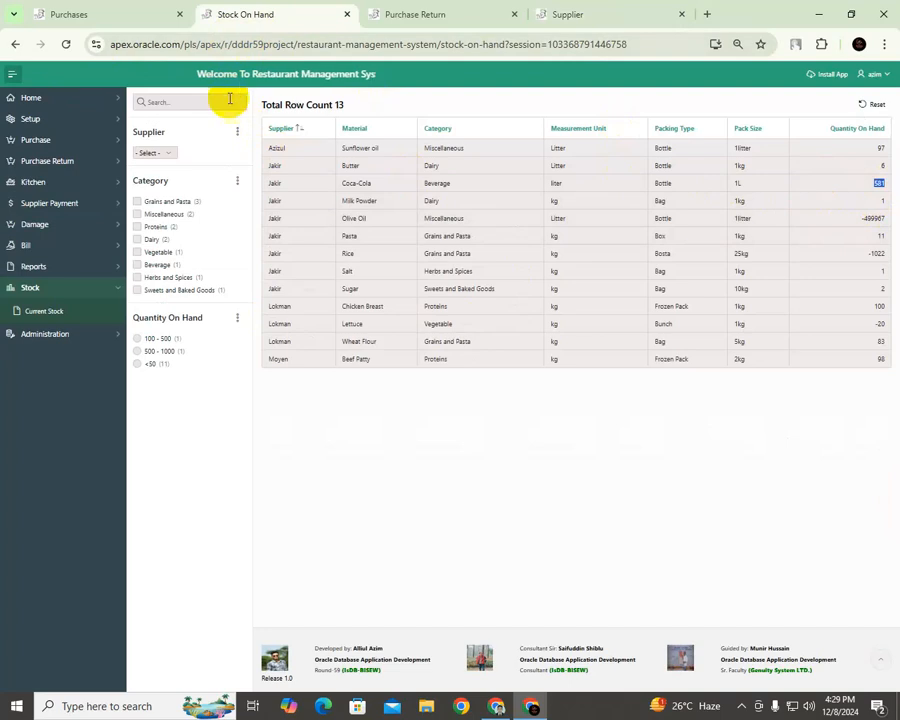
pyautogui.click(66, 47)
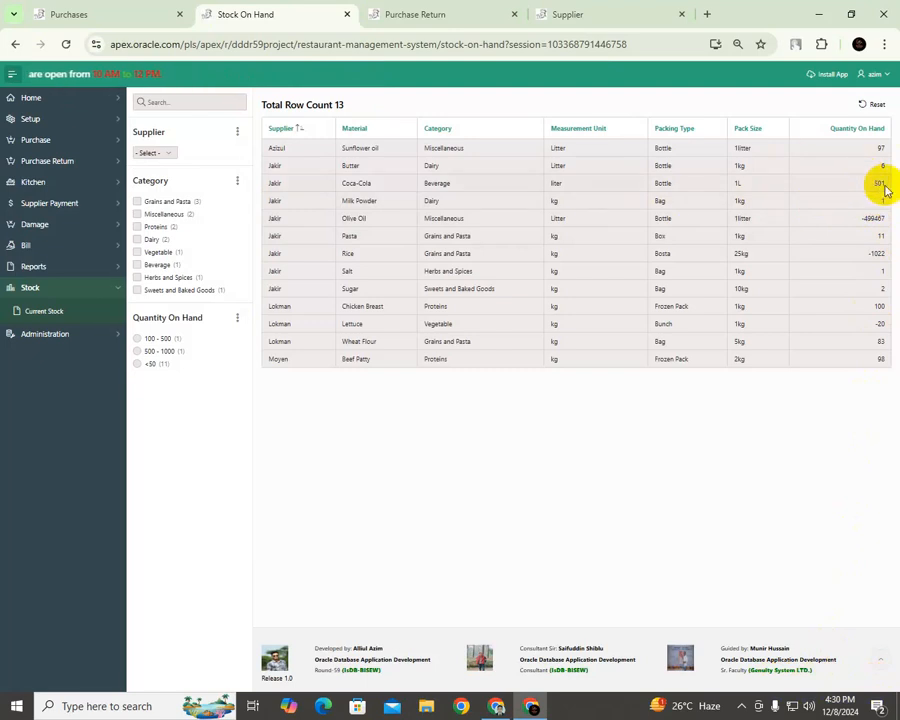
pyautogui.moveTo(879, 184); pyautogui.dragTo(277, 182)
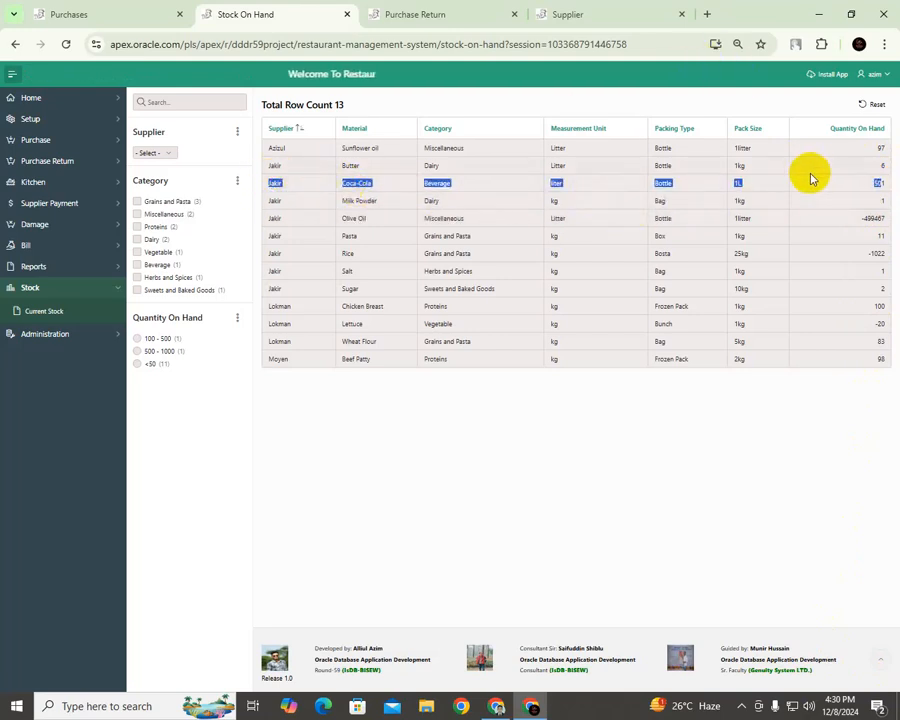
# Step: Refresh the supplier's total purchase and due amount for review, then close the purchase return's details
pyautogui.click(601, 13)
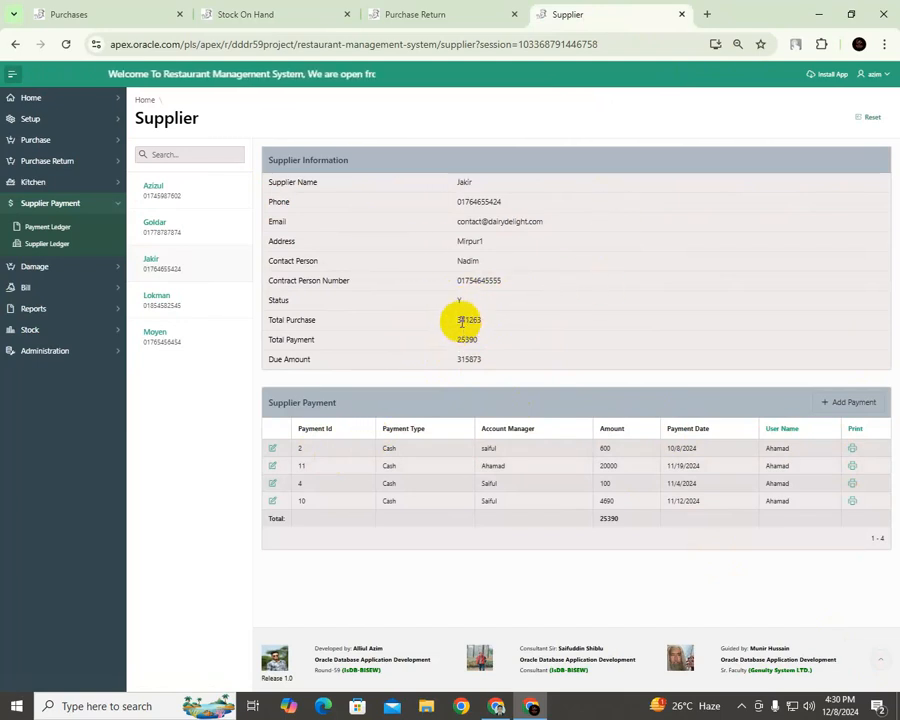
pyautogui.moveTo(460, 321); pyautogui.dragTo(472, 319)
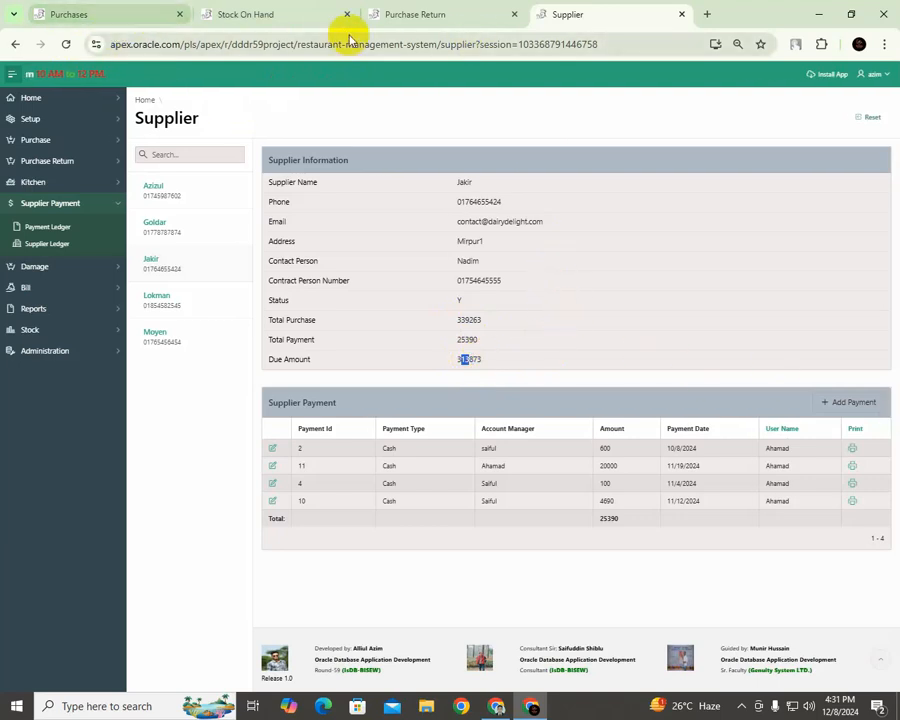
pyautogui.click(400, 16)
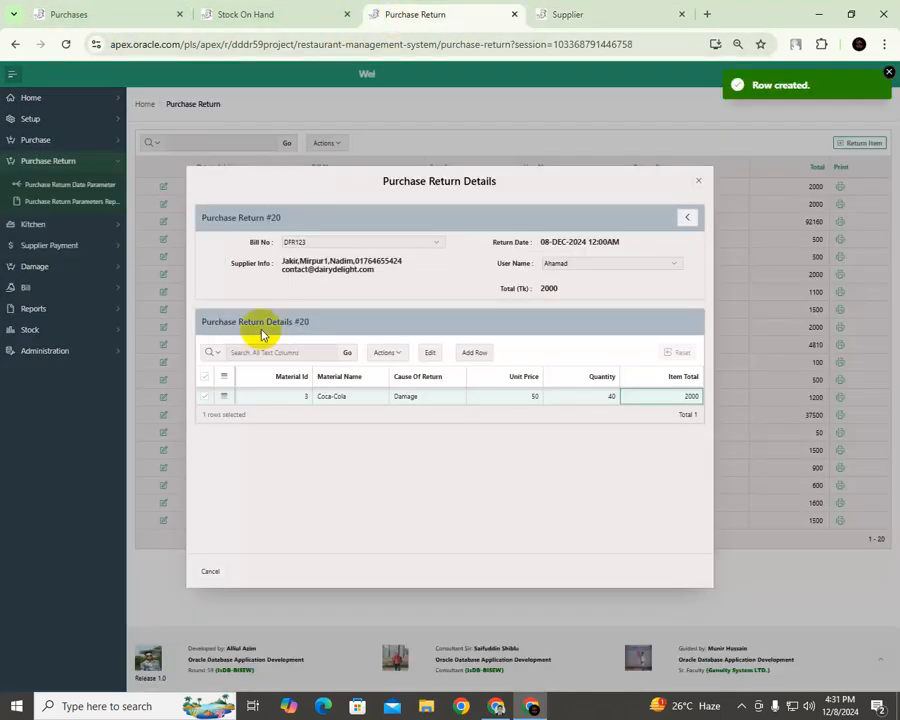
pyautogui.click(698, 186)
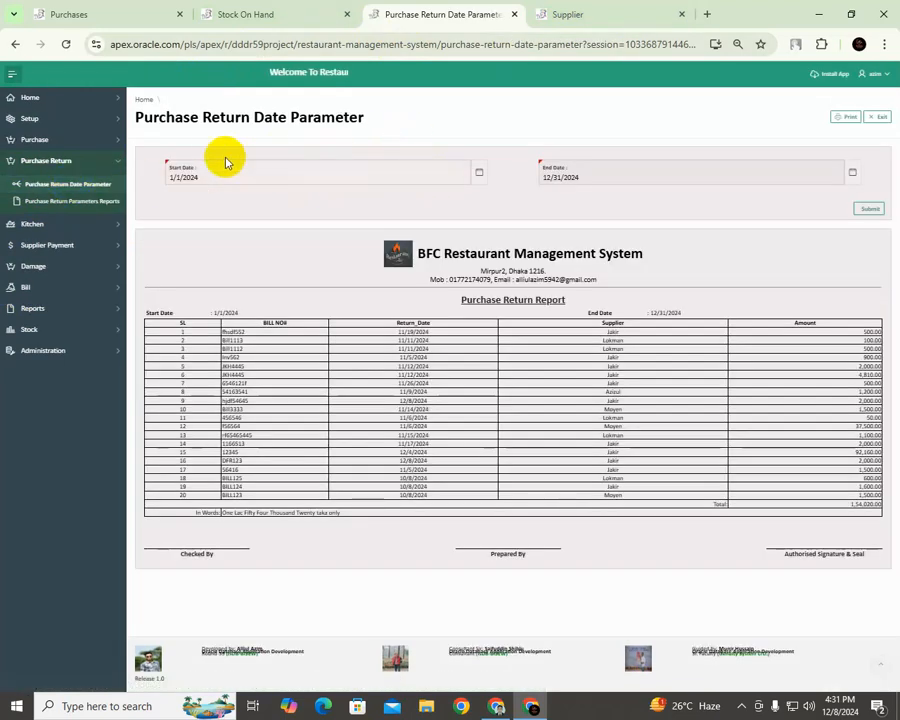
# Step: Review the purchase return reports by date and by supplier parameters, then open the Kitchen page
pyautogui.click(479, 175)
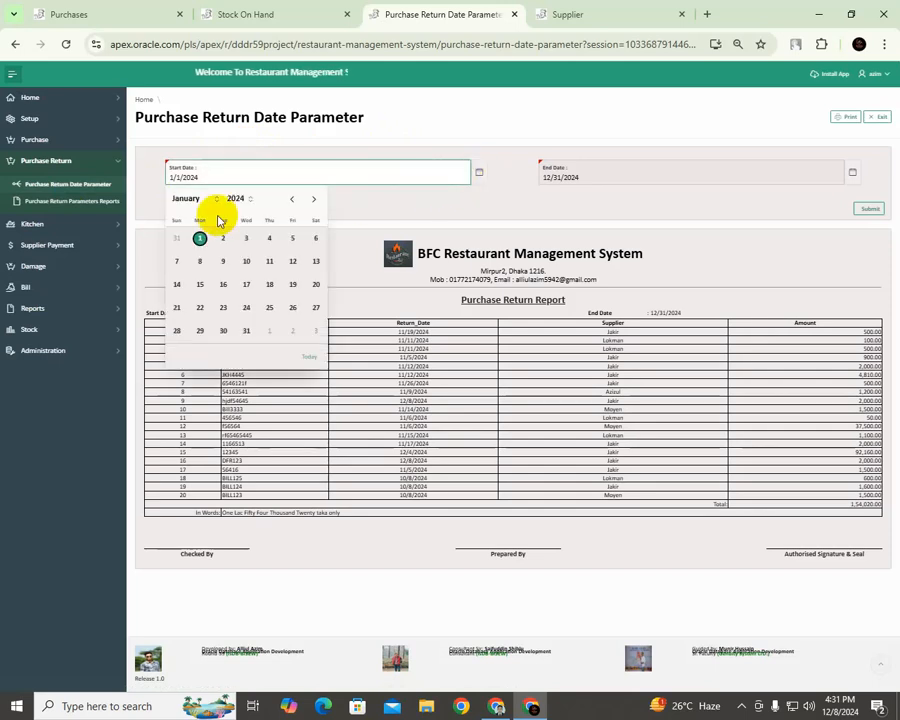
pyautogui.click(534, 203)
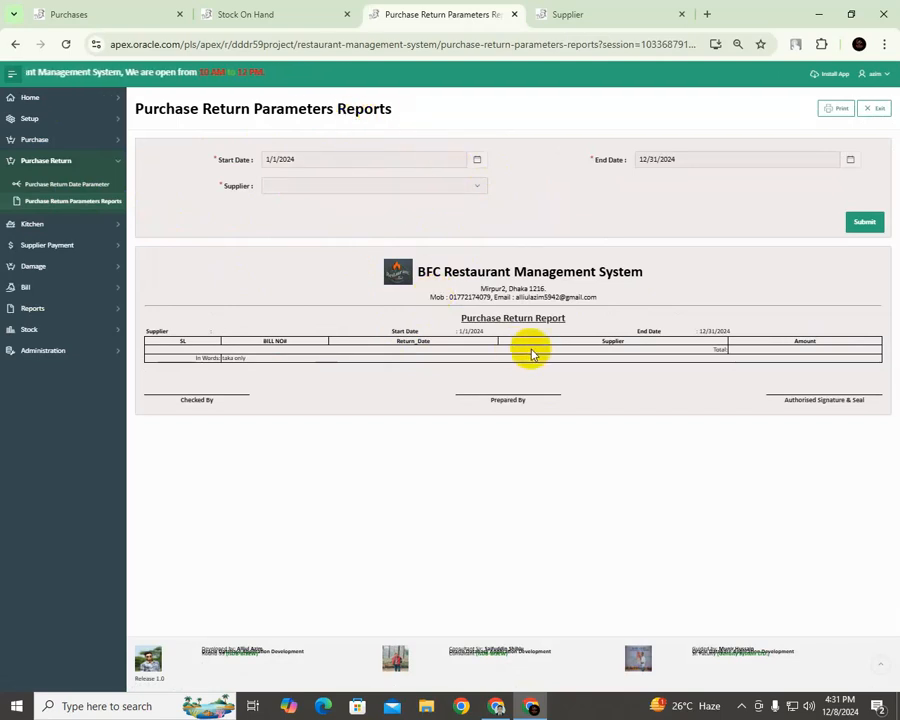
pyautogui.click(68, 214)
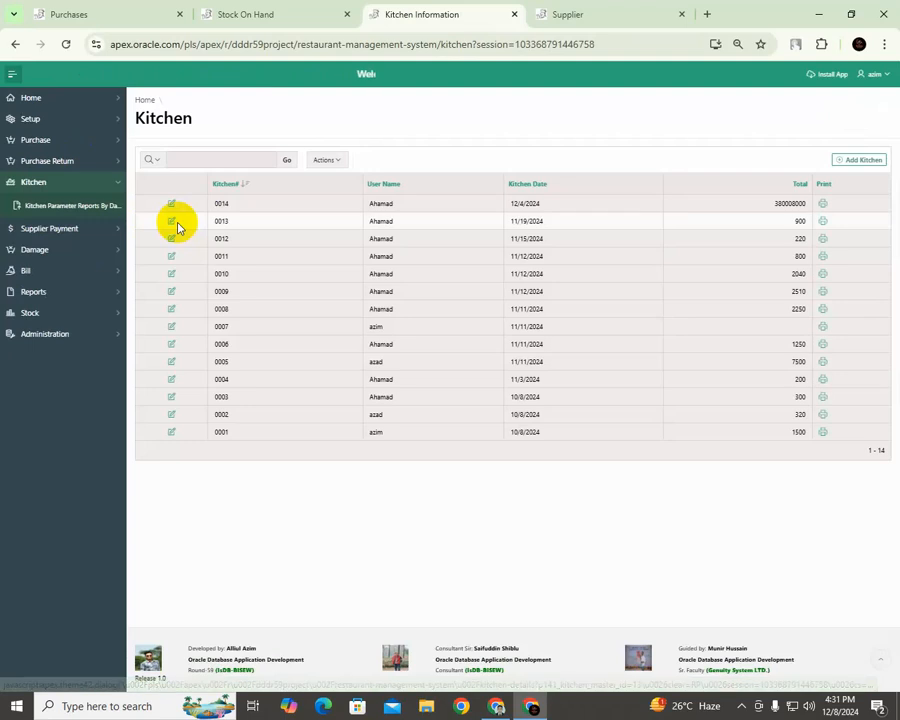
# Step: Reload Stock On Hand and examine Coca-Cola's quantity as the baseline for a kitchen entry
pyautogui.click(258, 13)
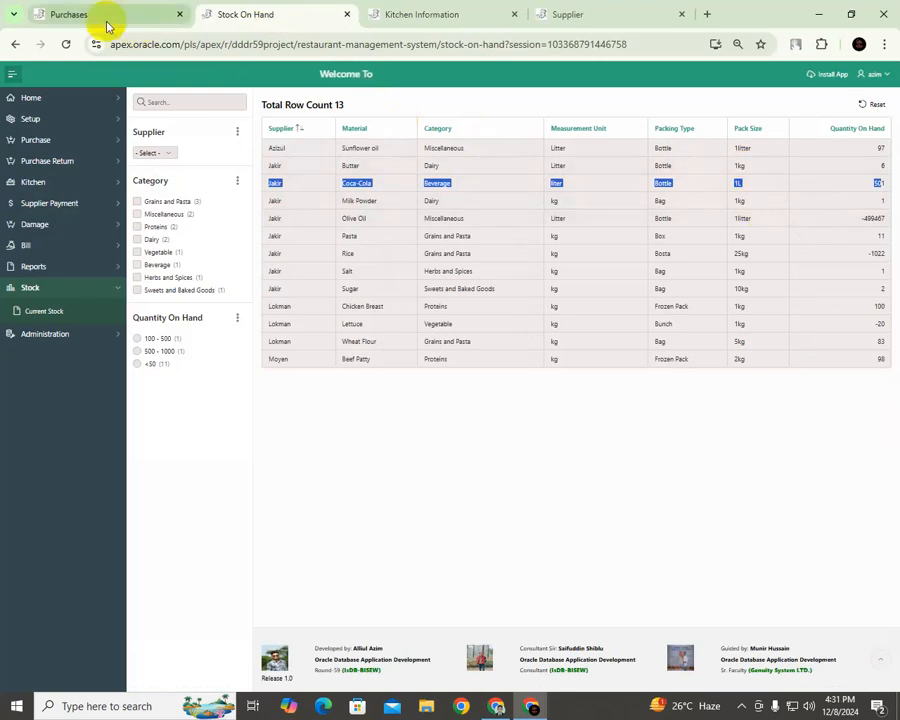
pyautogui.click(64, 44)
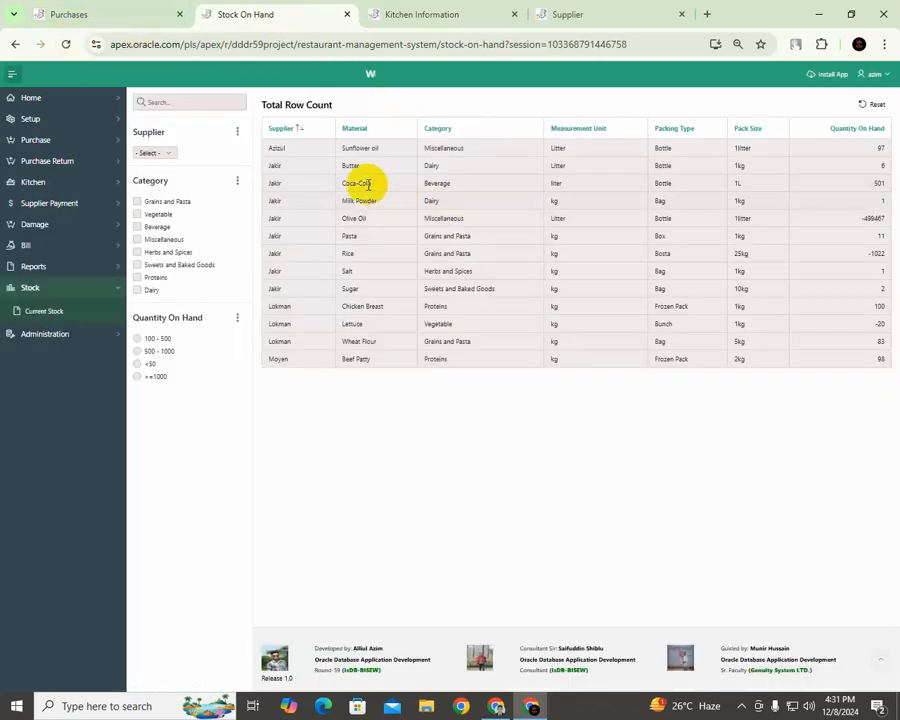
pyautogui.moveTo(357, 185); pyautogui.dragTo(884, 183)
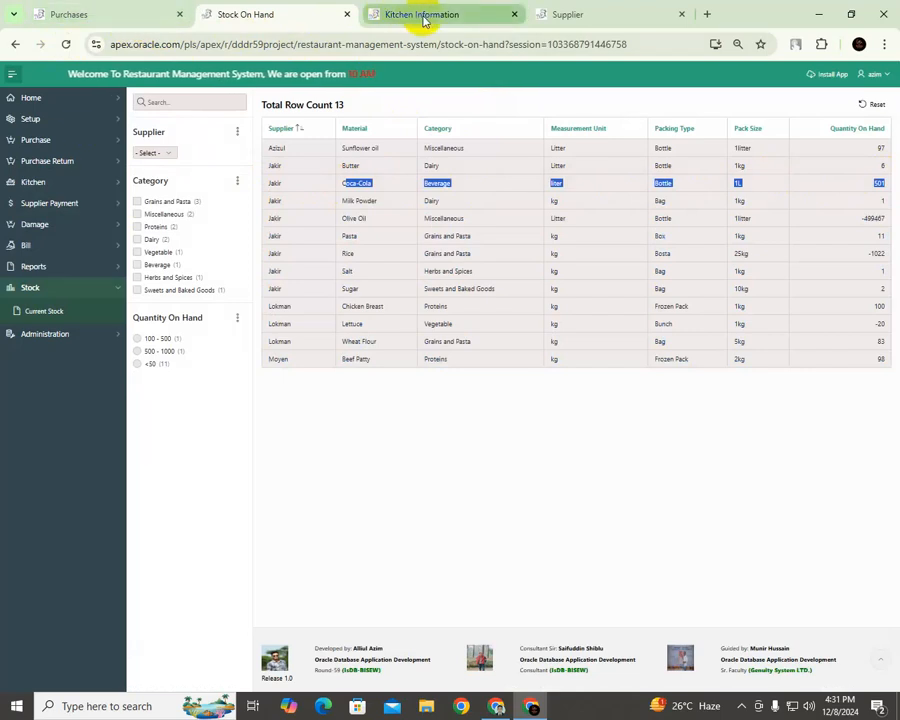
pyautogui.click(40, 14)
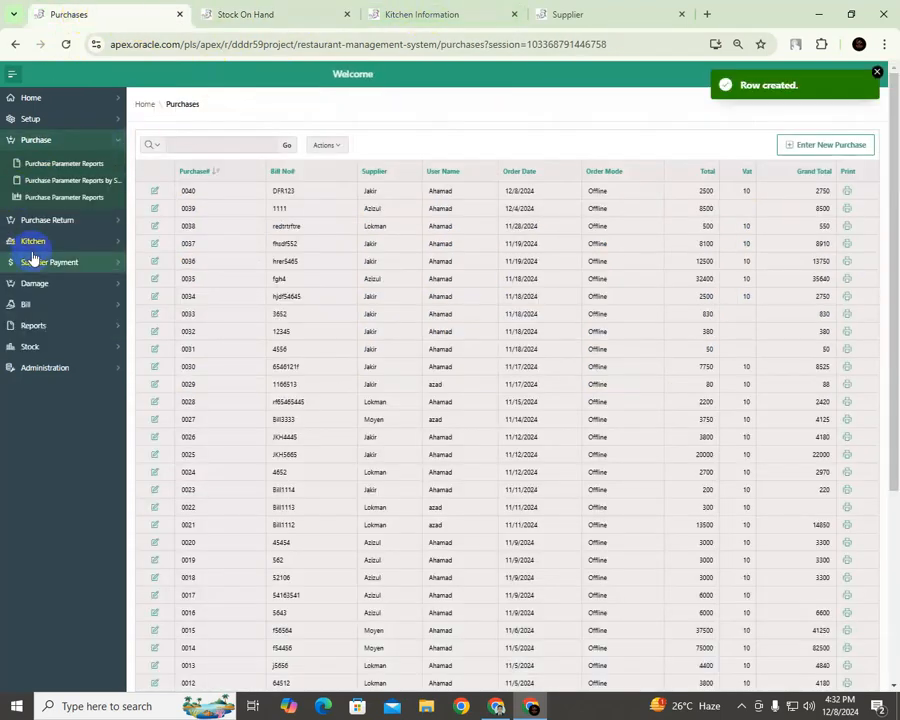
# Step: Start a new kitchen entry from the Kitchen page and choose Coca-Cola [$50] as its material
pyautogui.click(398, 12)
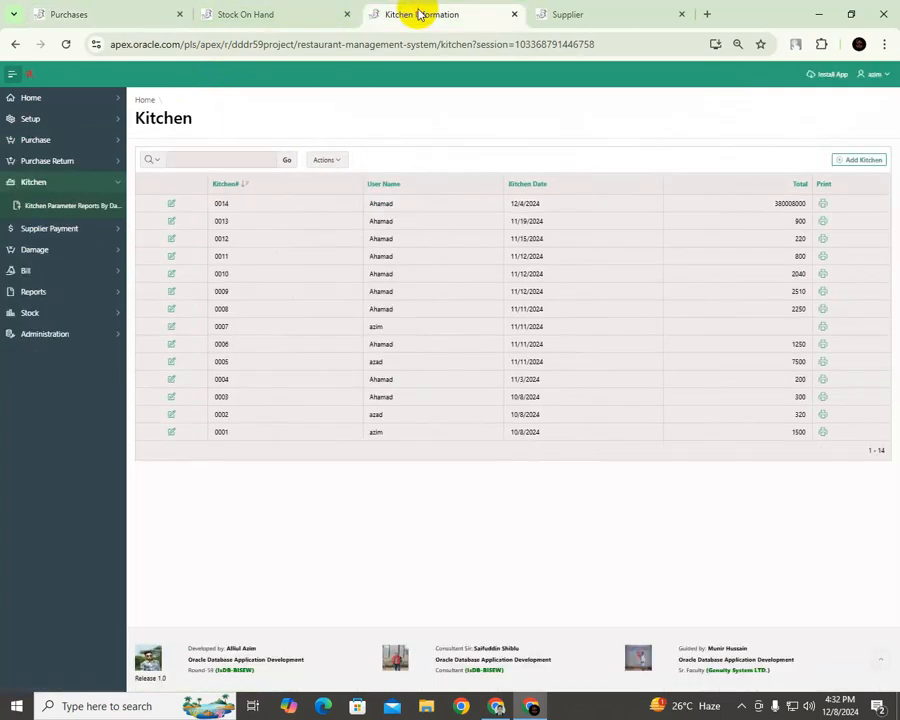
pyautogui.click(88, 181)
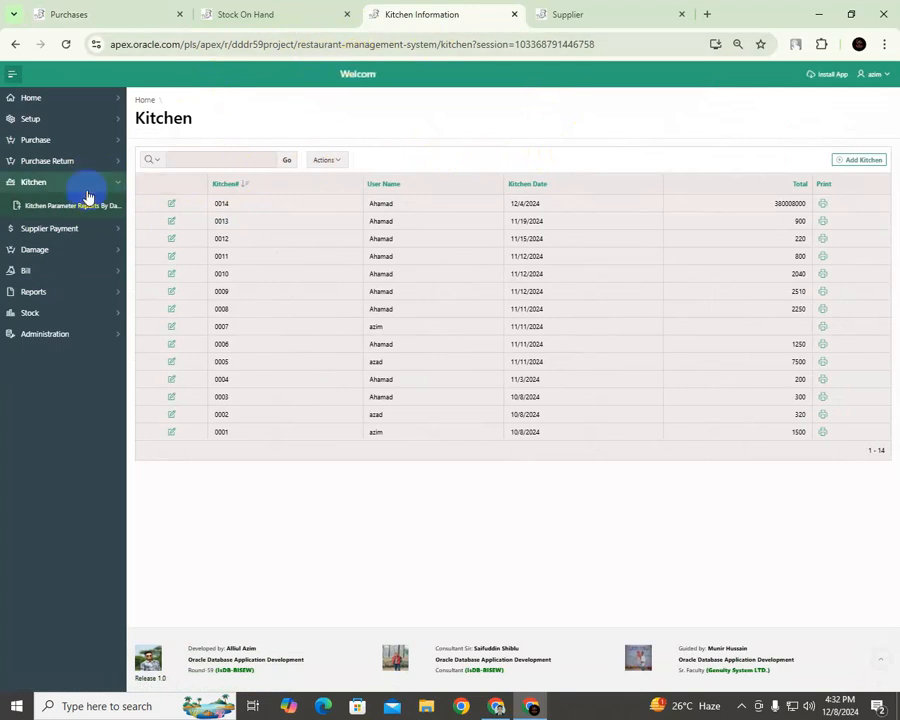
pyautogui.click(858, 162)
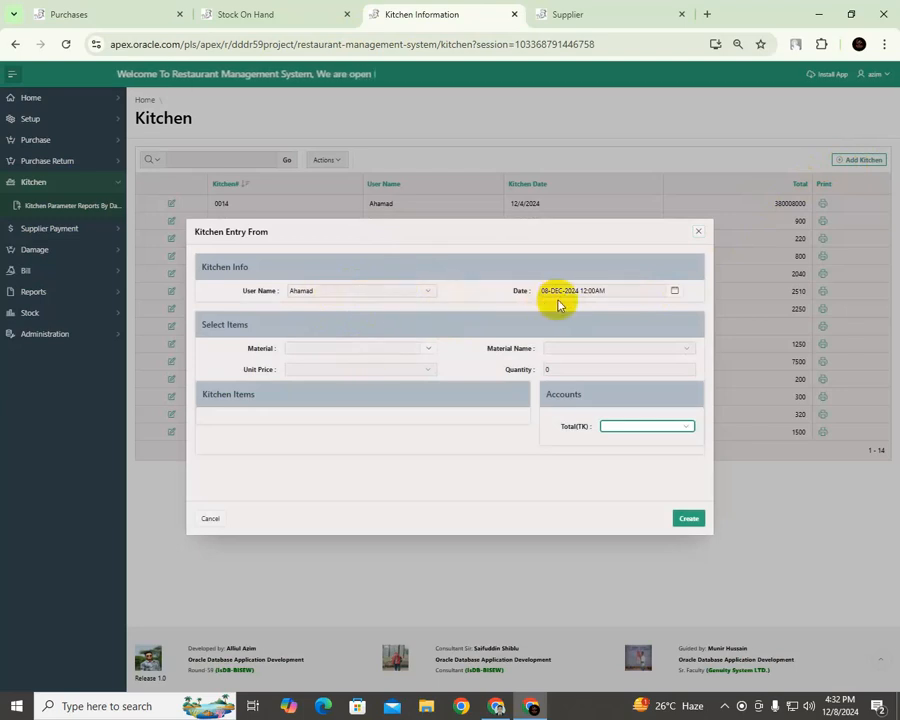
pyautogui.click(428, 350)
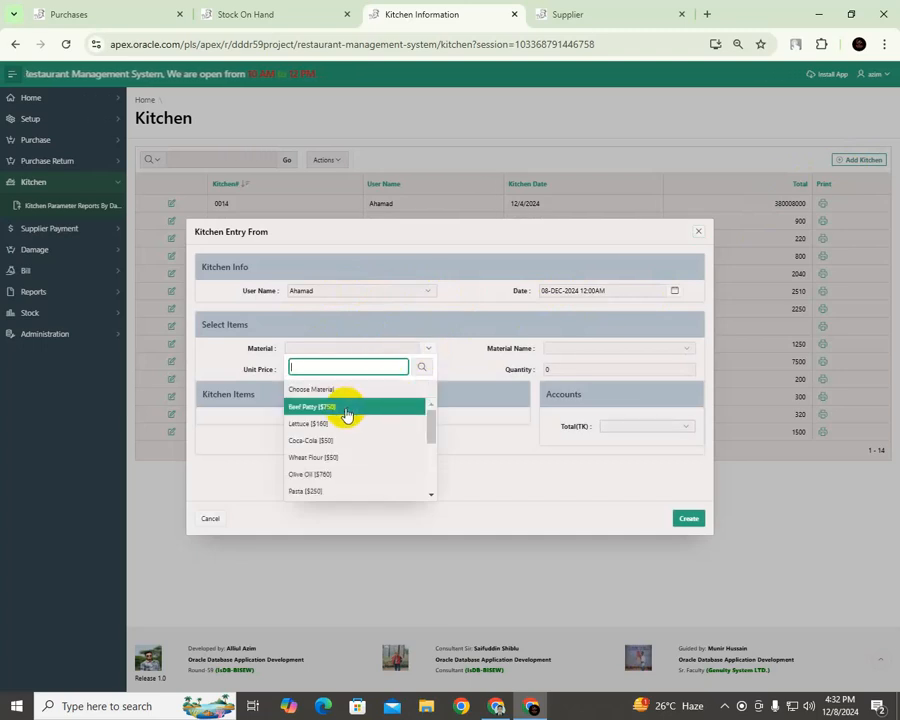
pyautogui.scroll(-5, 311, 460)
pyautogui.scroll(5, 318, 460)
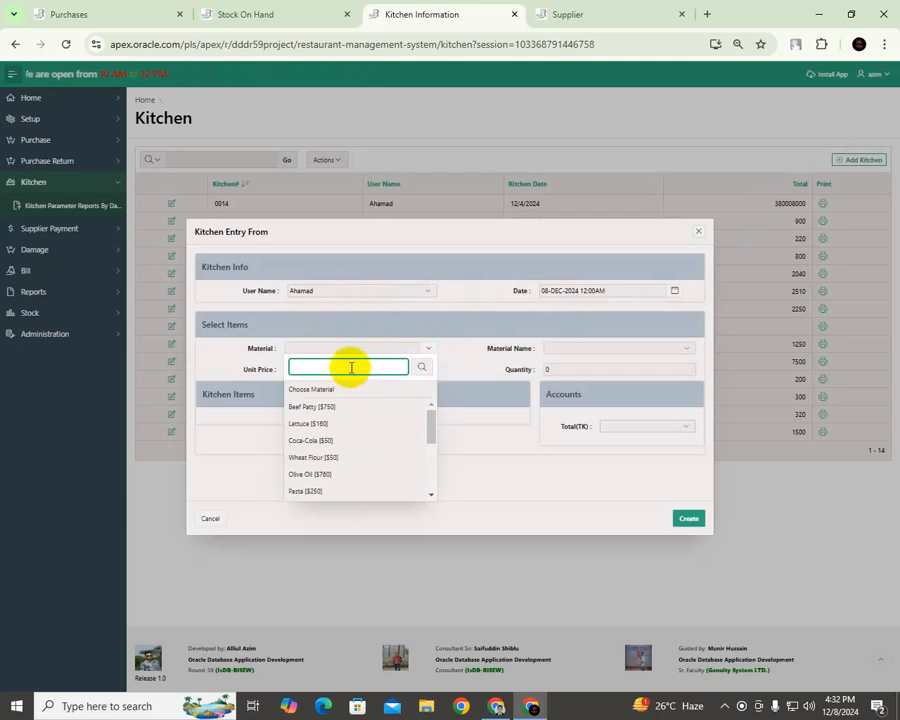
pyautogui.click(341, 440)
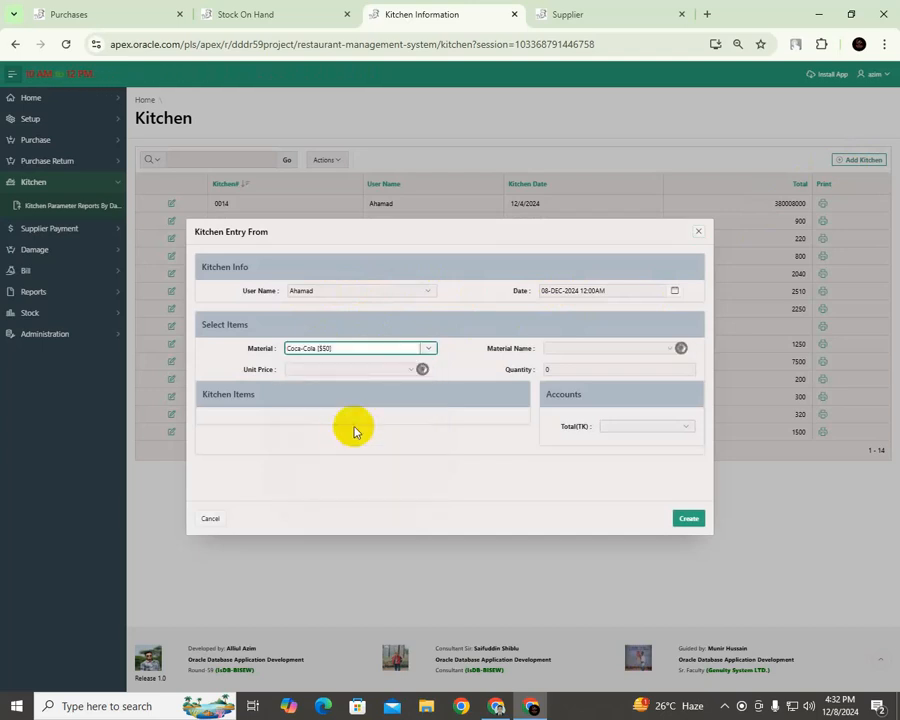
# Step: Set the Coca-Cola quantity to 10, add it to the kitchen items, and create the kitchen entry
pyautogui.click(504, 371)
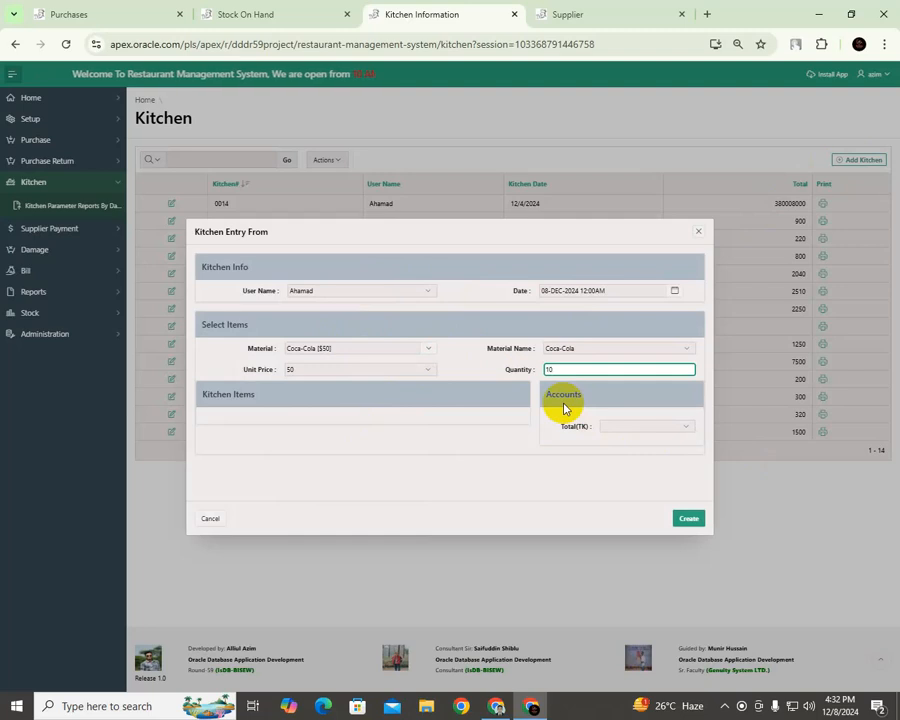
pyautogui.press('Return')
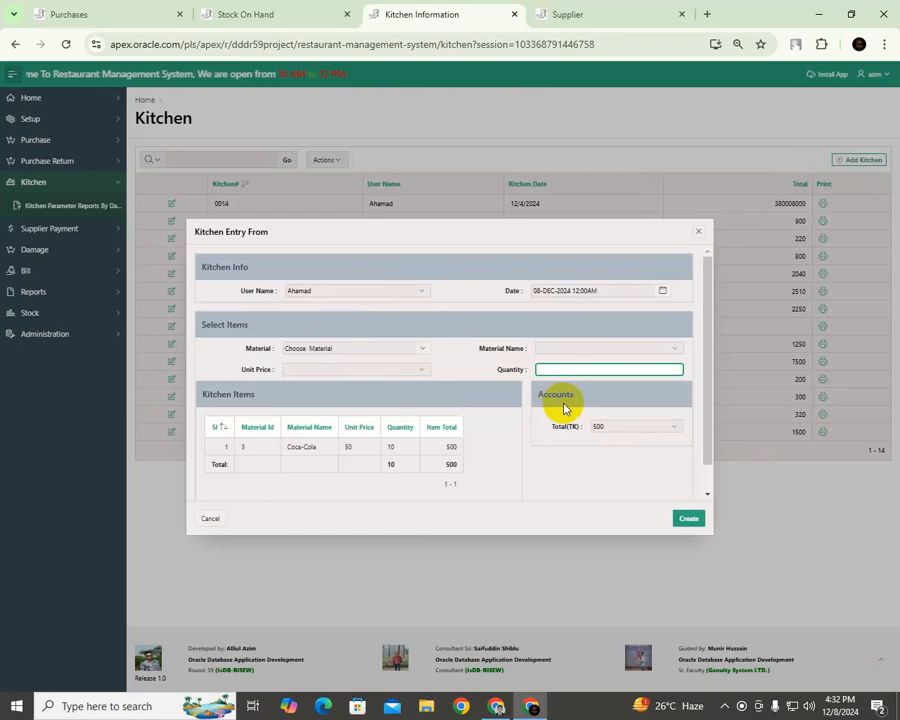
pyautogui.click(692, 520)
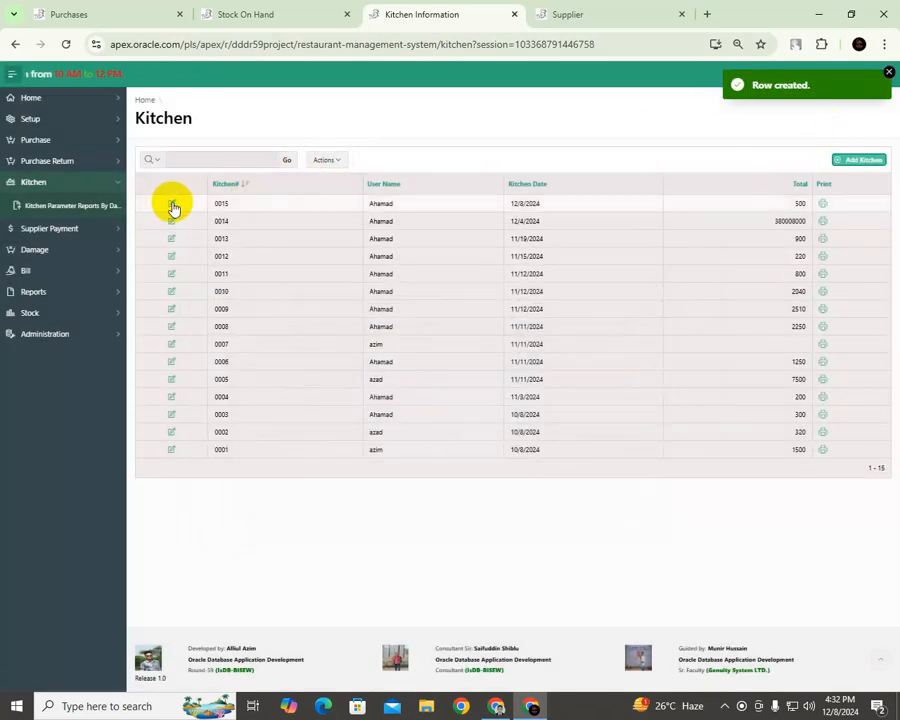
# Step: Examine the newest kitchen entry's total and quantity, then check Coca-Cola's refreshed quantity on hand
pyautogui.click(172, 207)
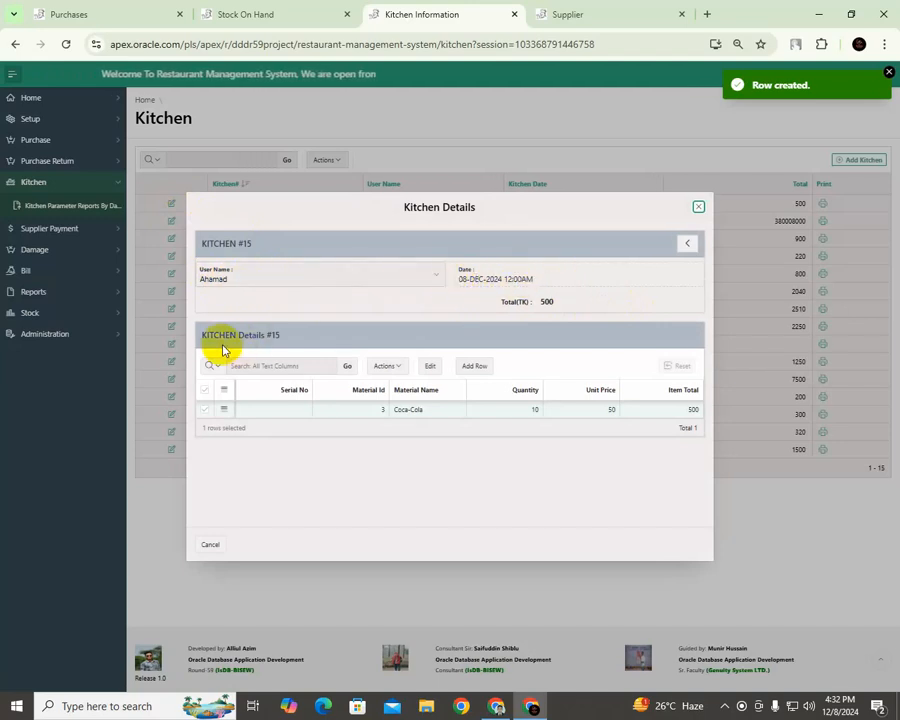
pyautogui.moveTo(553, 301); pyautogui.dragTo(527, 303)
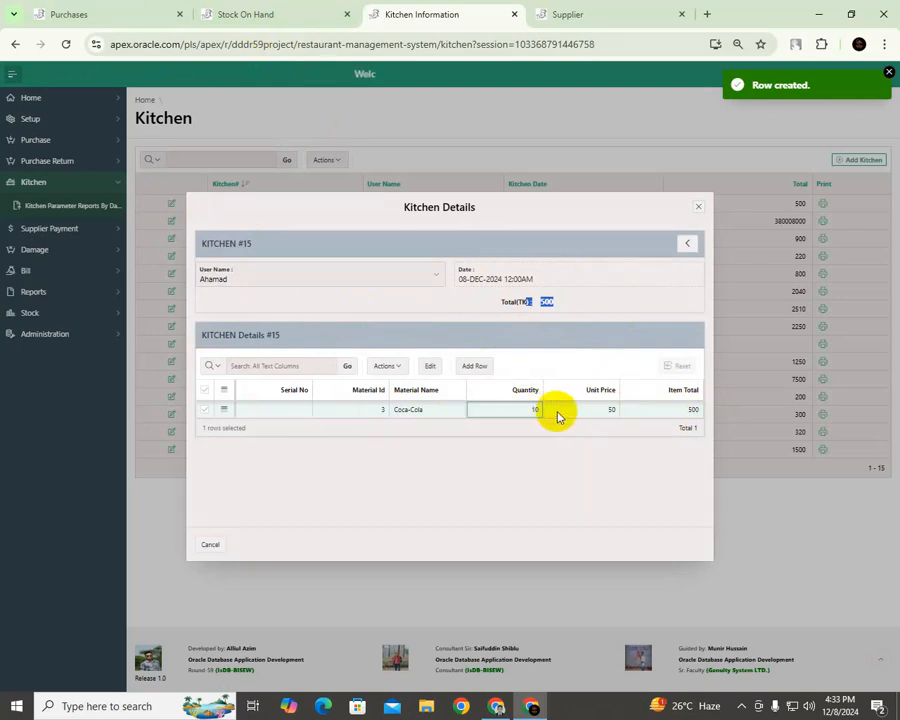
pyautogui.click(267, 15)
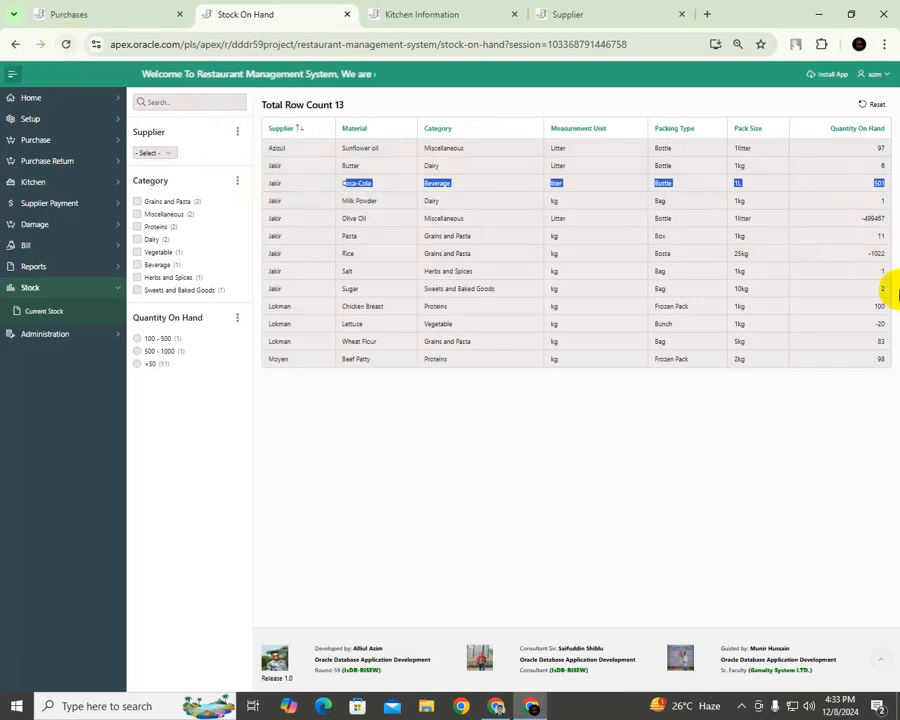
pyautogui.click(67, 44)
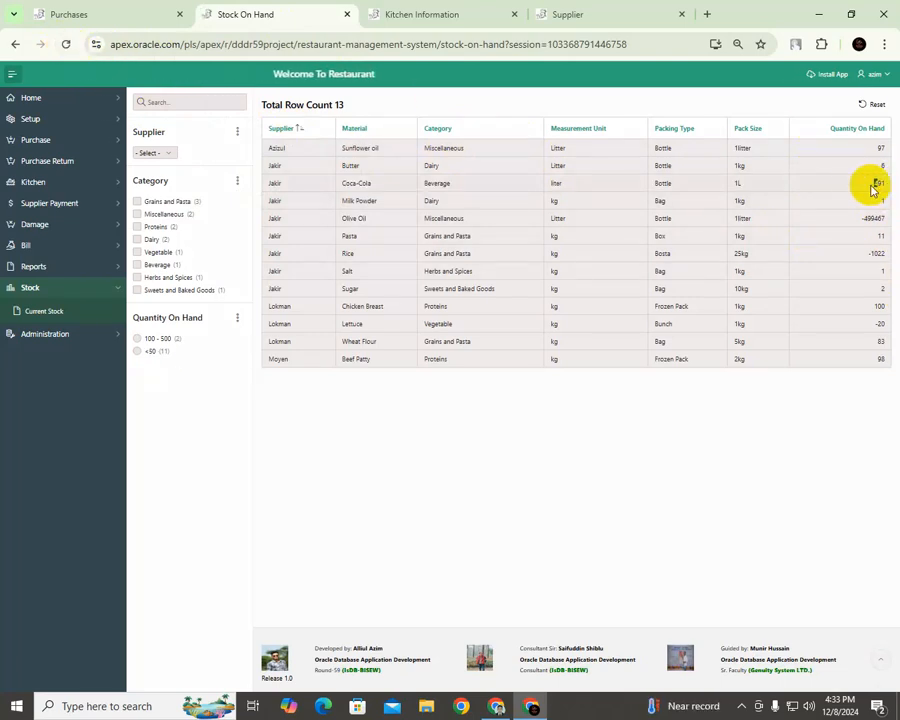
pyautogui.doubleClick(877, 184)
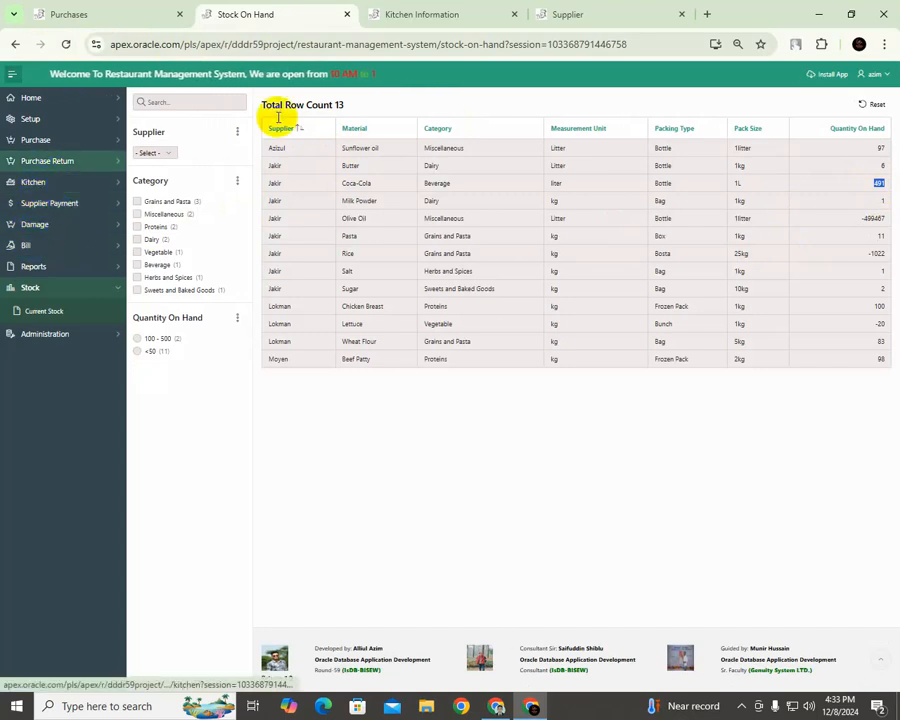
# Step: Open the invoice of kitchen entry 0015, check its total quantity, and preview its printout without printing
pyautogui.click(450, 16)
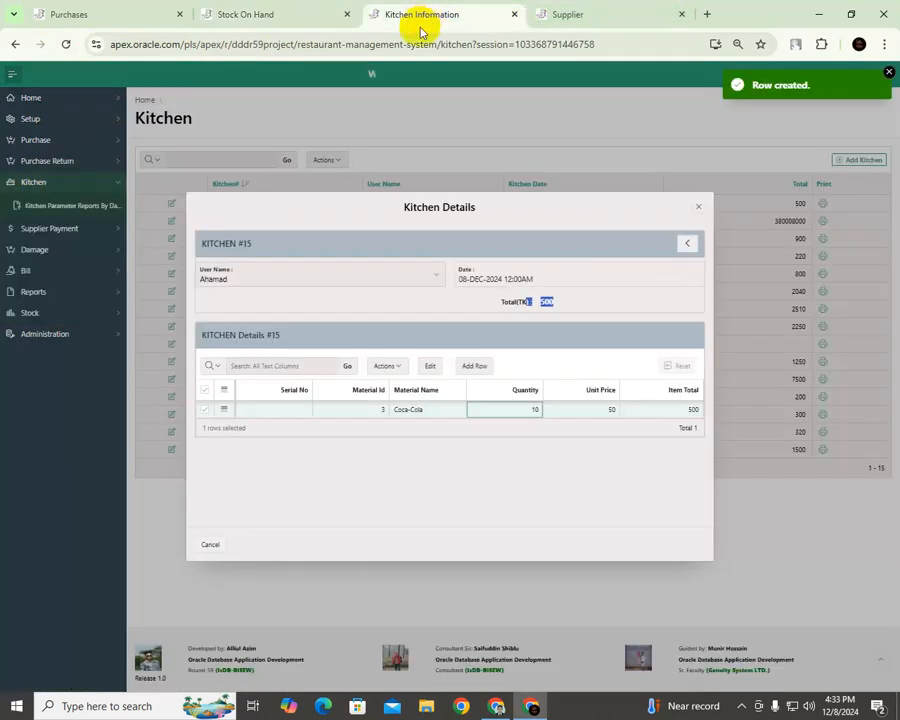
pyautogui.click(700, 210)
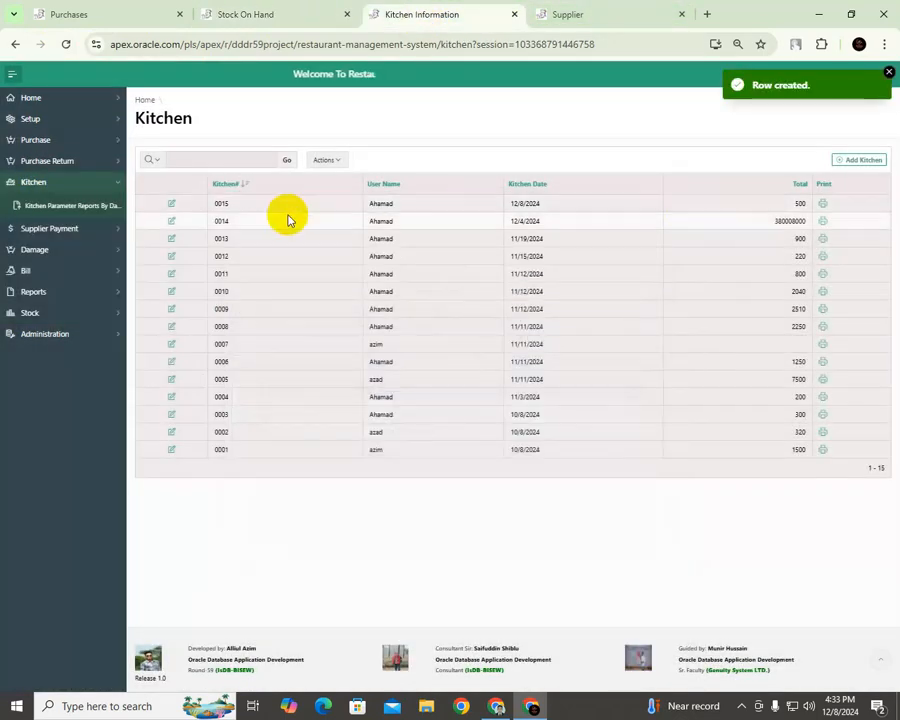
pyautogui.click(822, 204)
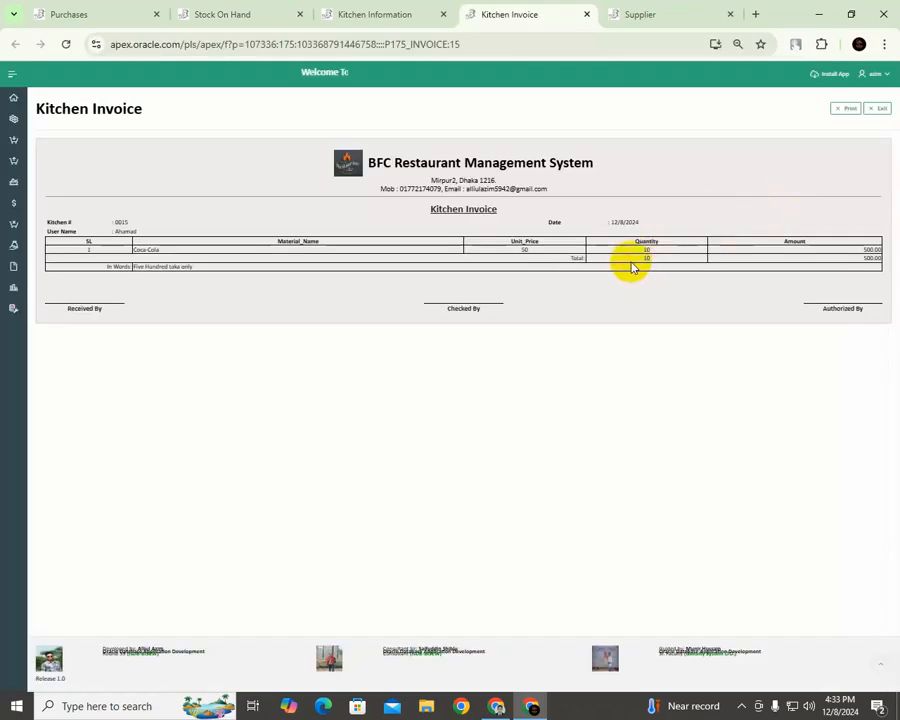
pyautogui.doubleClick(636, 257)
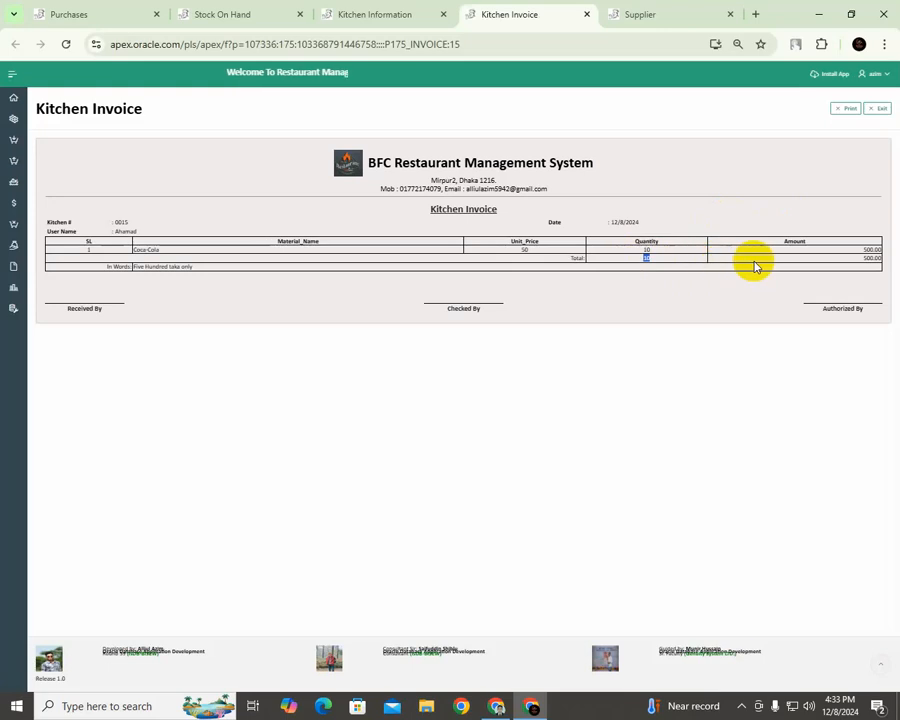
pyautogui.click(843, 109)
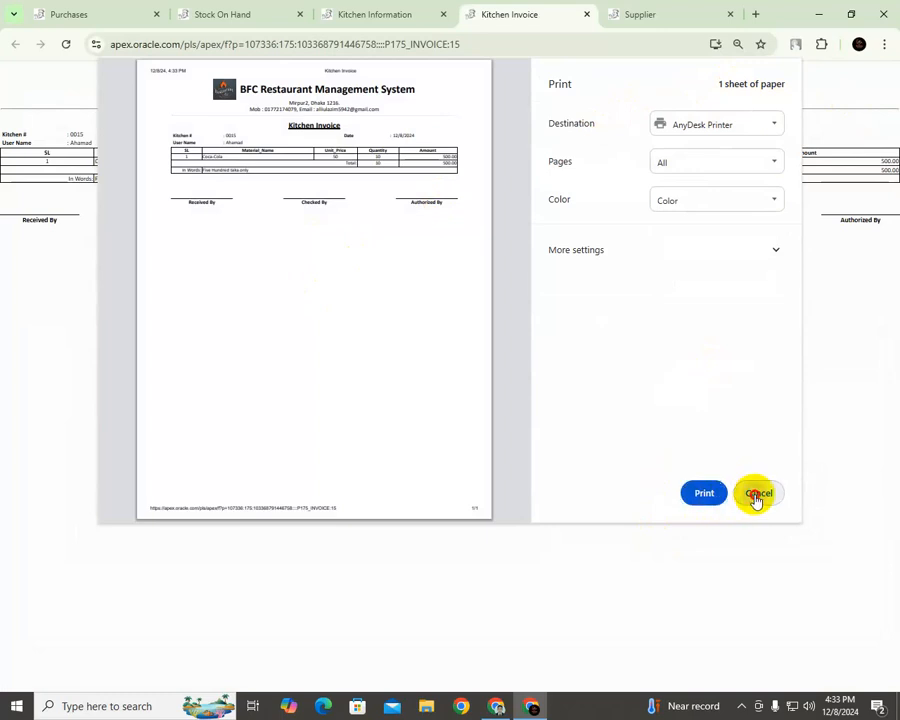
pyautogui.click(757, 494)
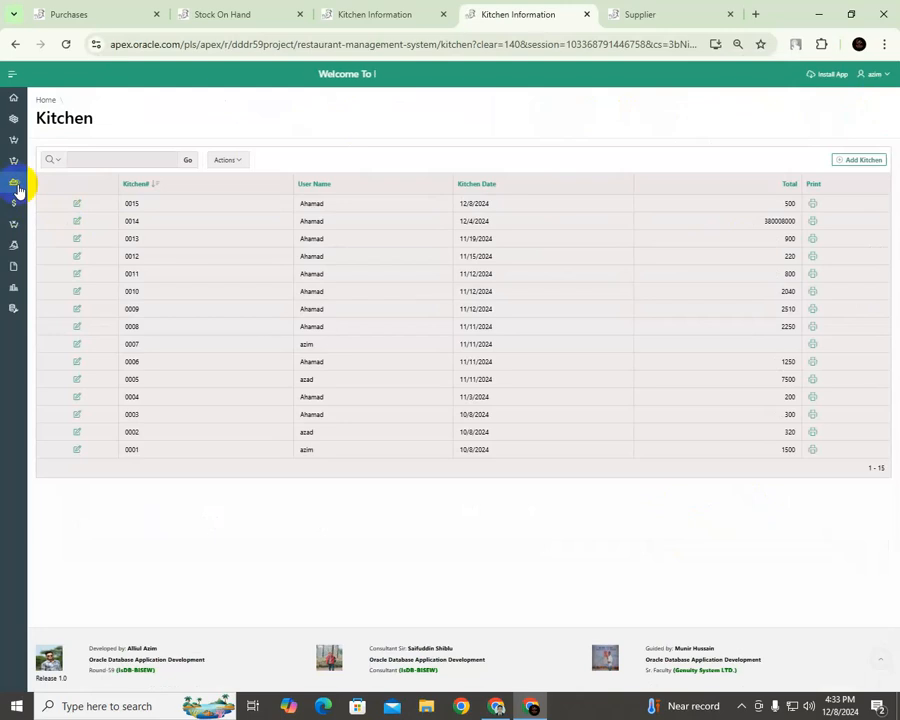
# Step: Expand the navigation and open the kitchen parameter report by date
pyautogui.click(9, 79)
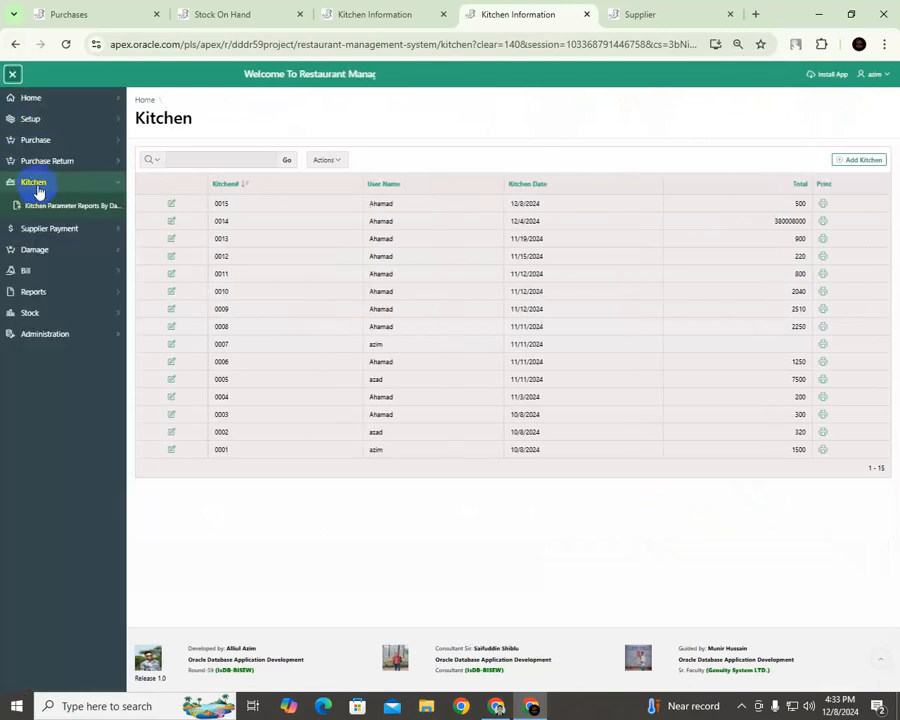
pyautogui.click(102, 207)
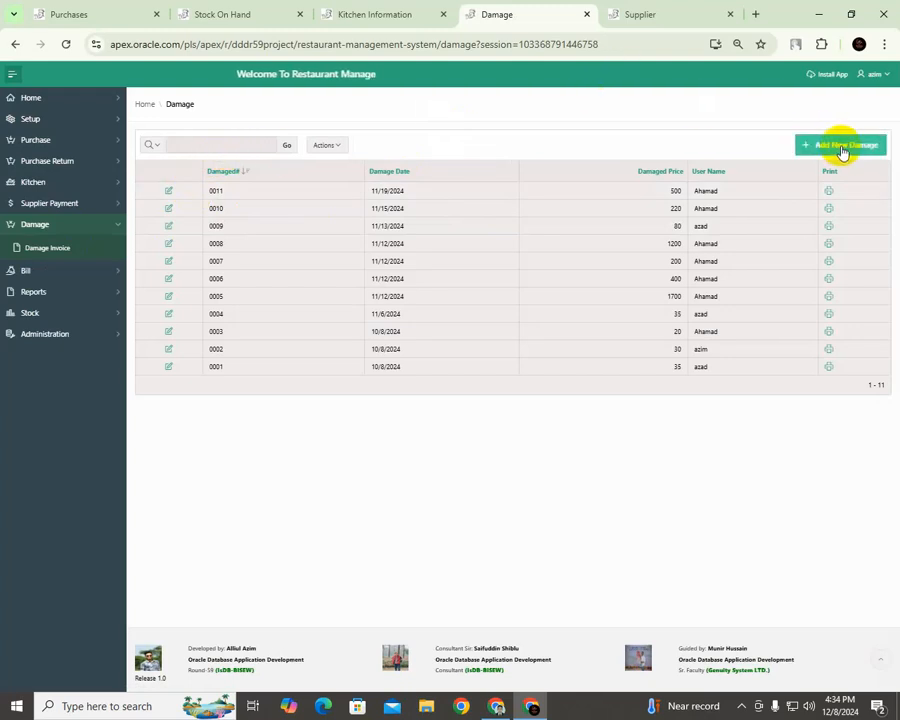
# Step: Start a new damage entry and check Coca-Cola's current quantity on hand before returning to the entry form
pyautogui.click(841, 147)
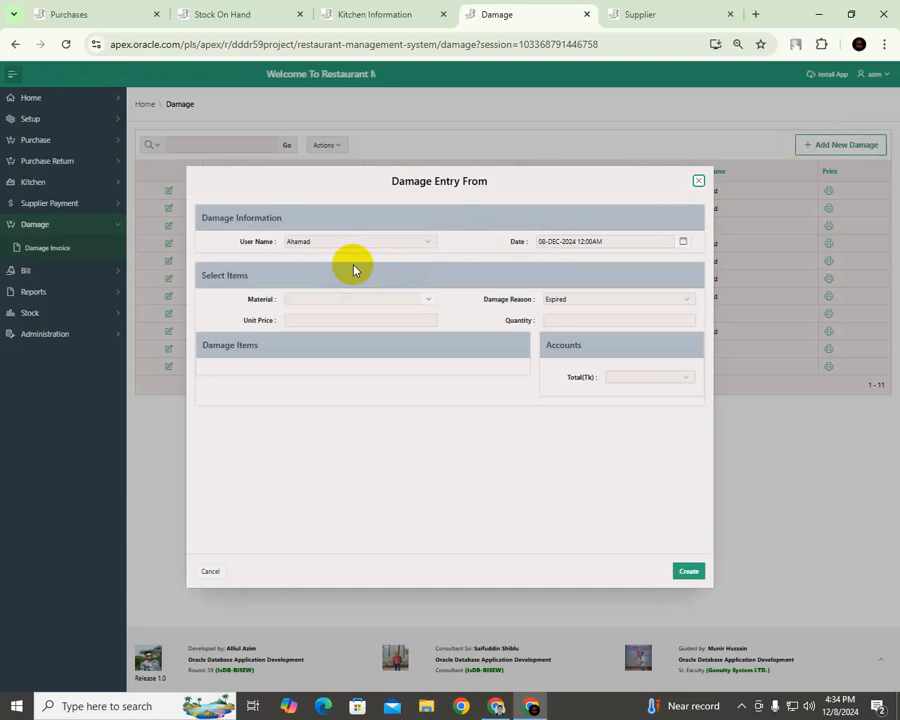
pyautogui.click(237, 20)
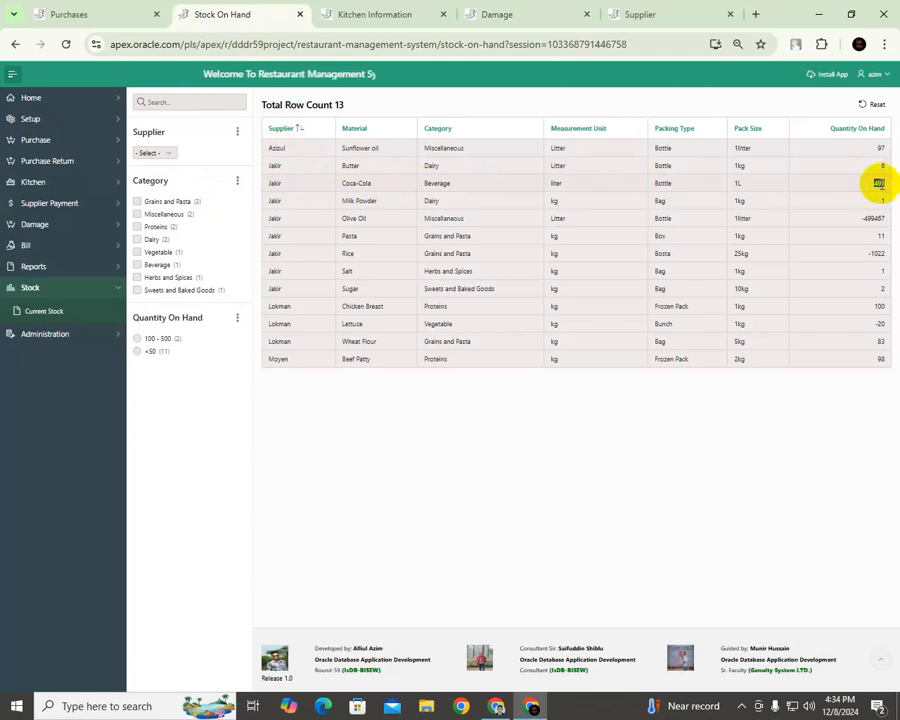
pyautogui.doubleClick(879, 183)
pyautogui.click(350, 16)
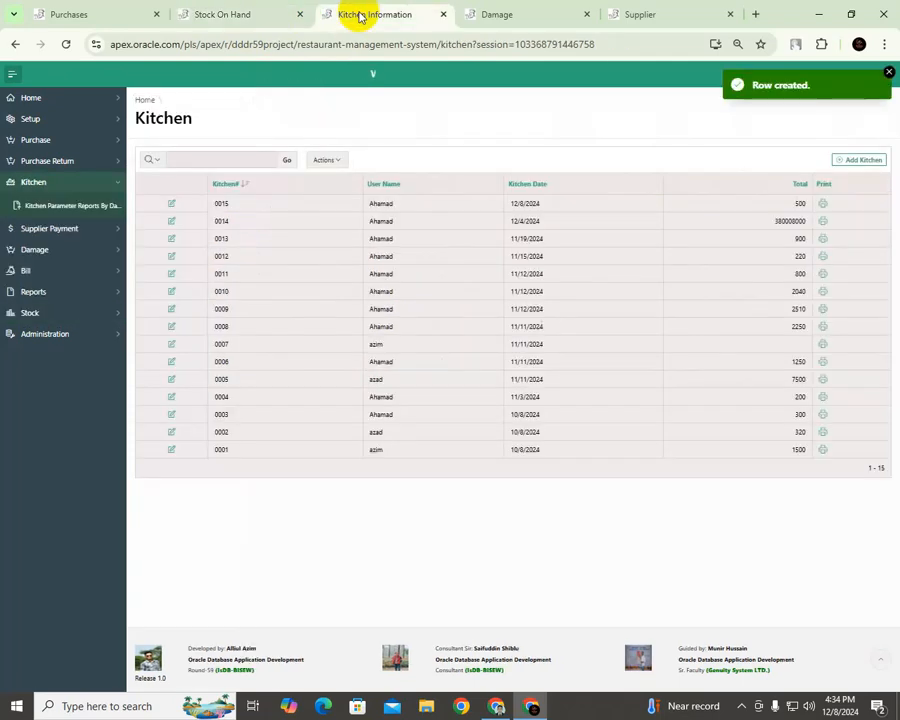
pyautogui.click(510, 16)
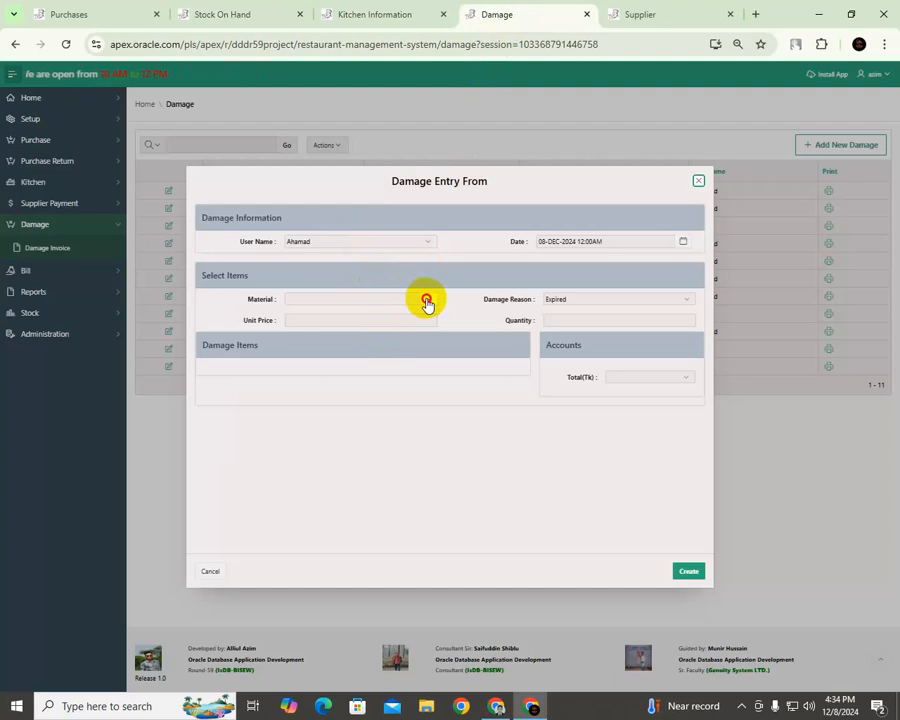
# Step: Choose Coca-Cola as the damaged material and set the damage reason to Expired
pyautogui.click(426, 302)
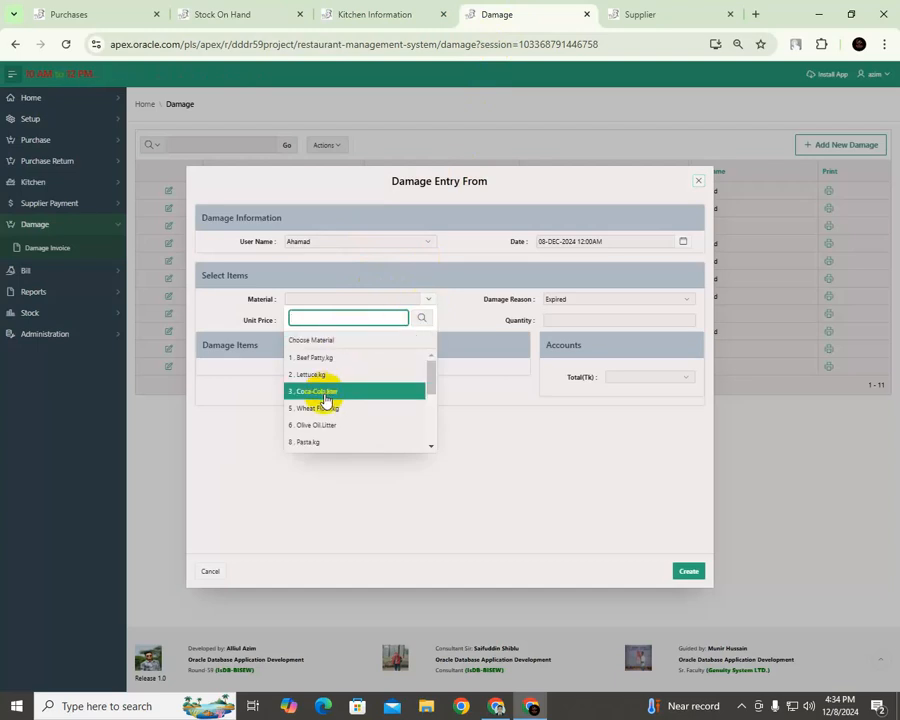
pyautogui.click(331, 393)
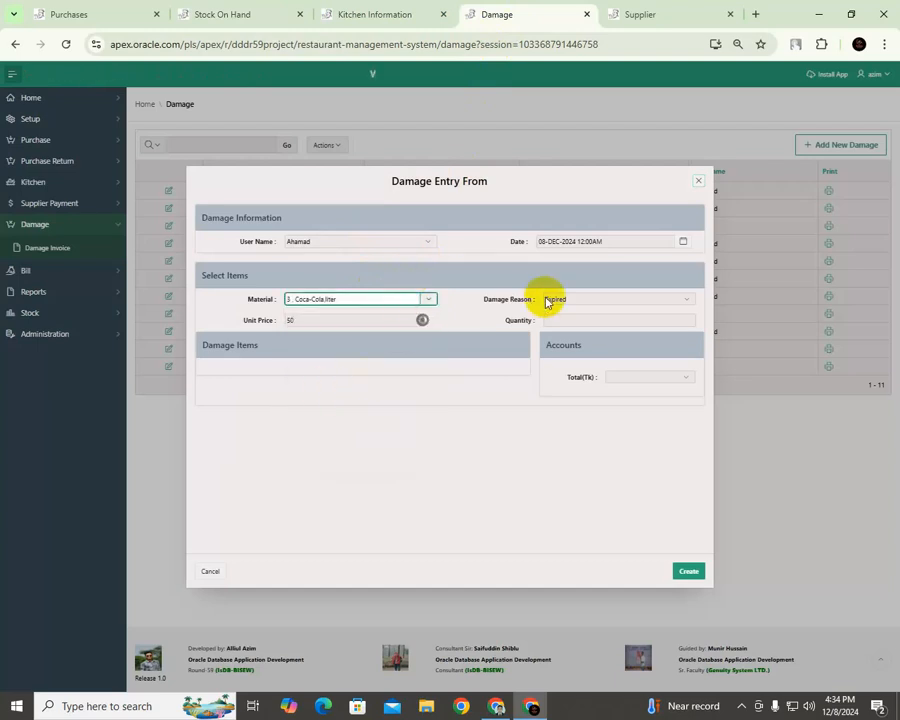
pyautogui.click(613, 300)
pyautogui.click(614, 300)
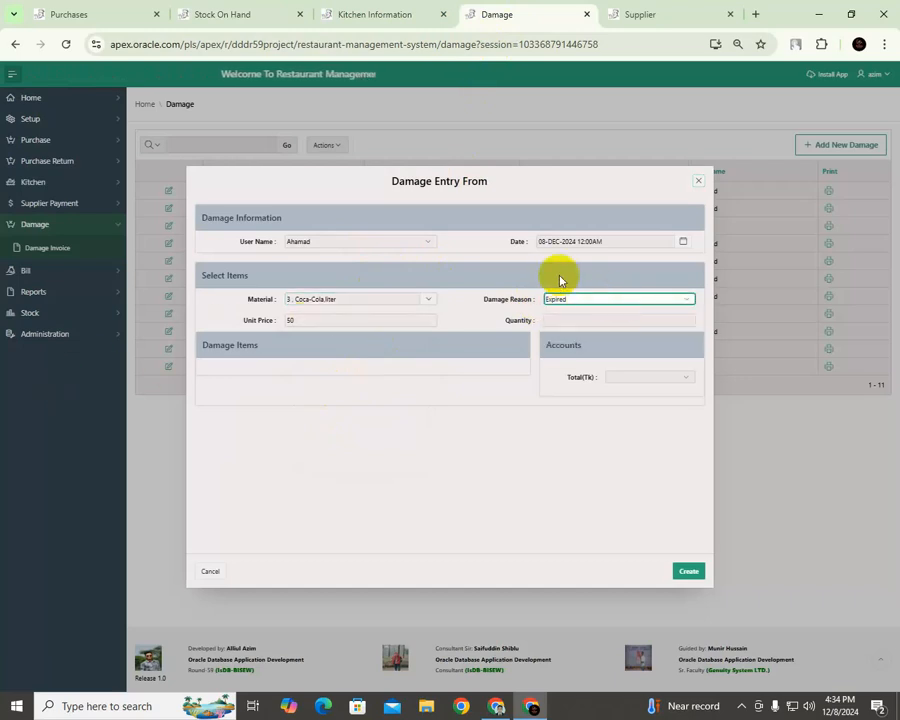
pyautogui.click(572, 299)
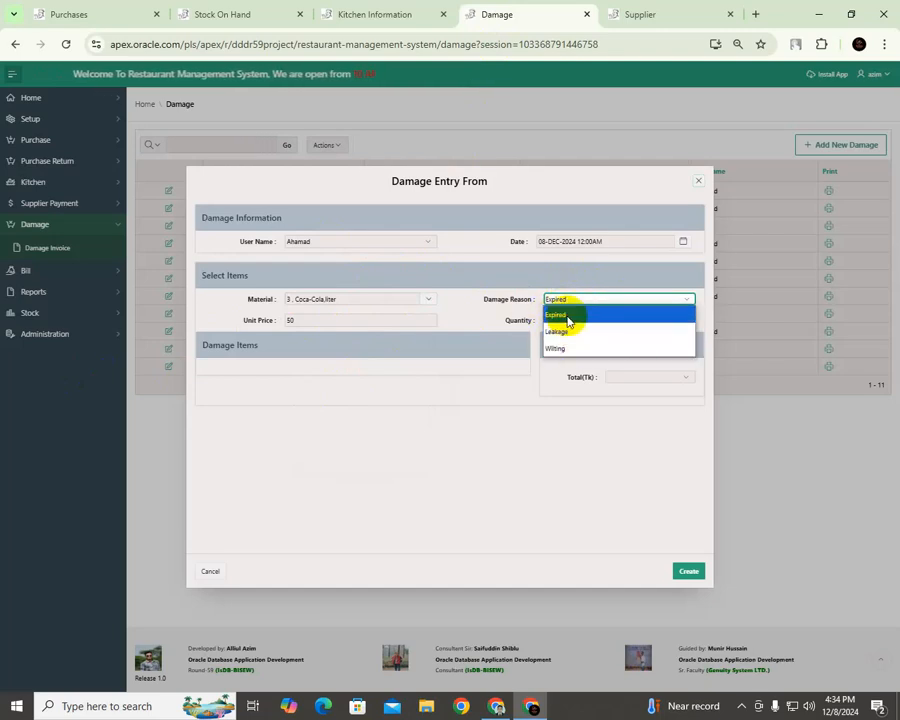
pyautogui.click(567, 317)
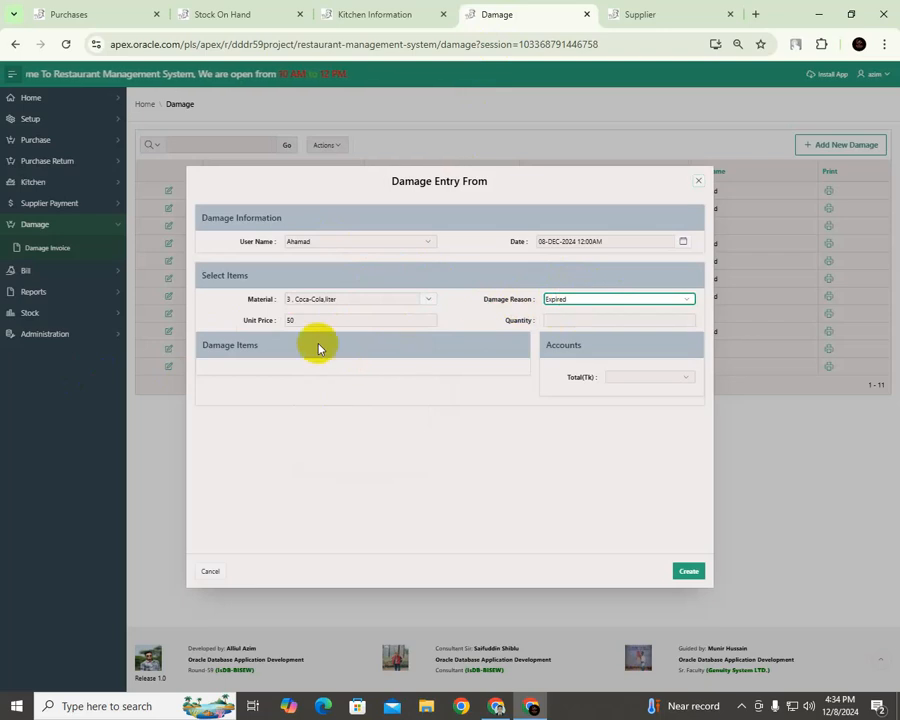
# Step: Set the Coca-Cola quantity to 50, add it to the damage items, and create the damage entry
pyautogui.click(296, 318)
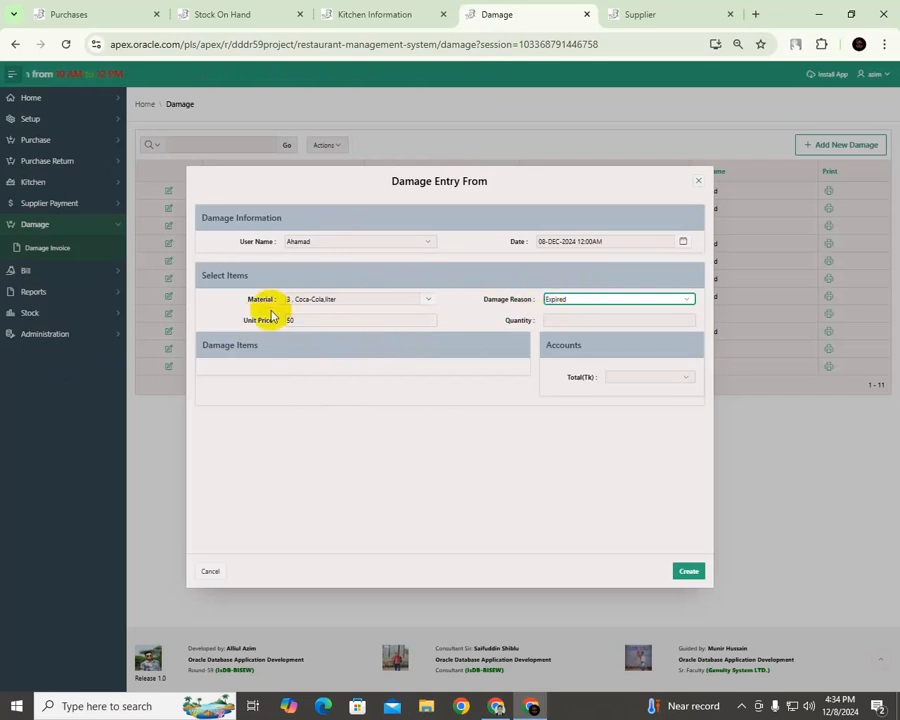
pyautogui.click(567, 320)
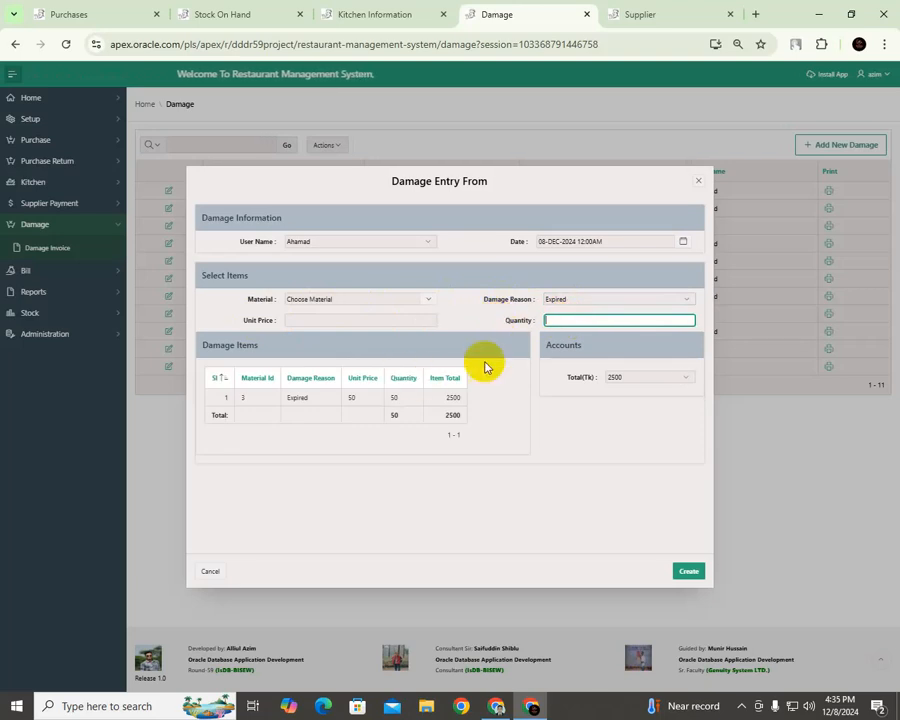
pyautogui.doubleClick(450, 415)
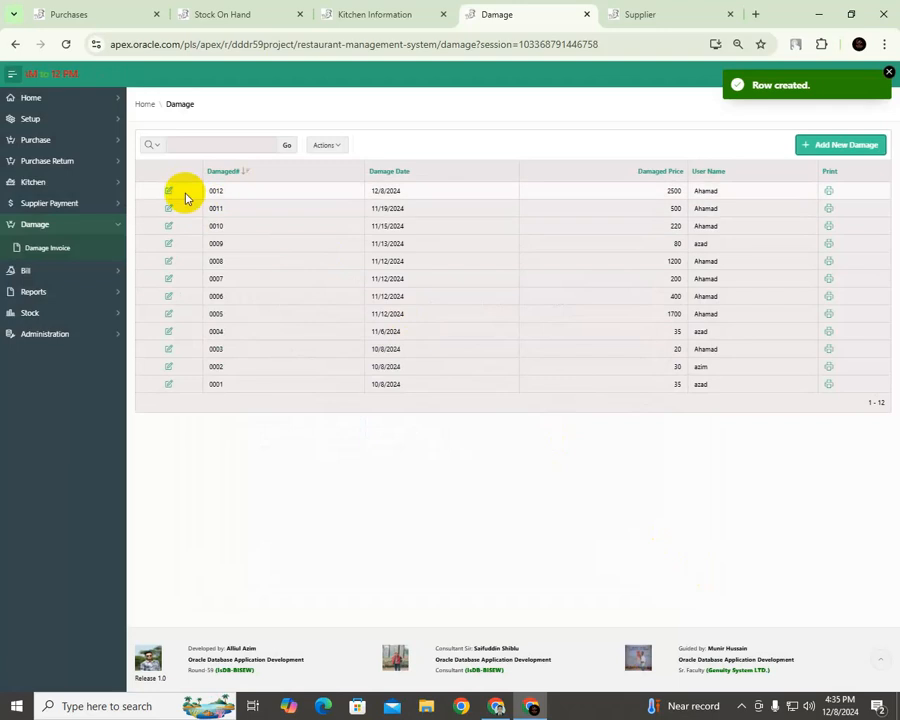
# Step: Review the newest damage entry's details, and examine its damage invoice before returning to the damage list
pyautogui.click(168, 191)
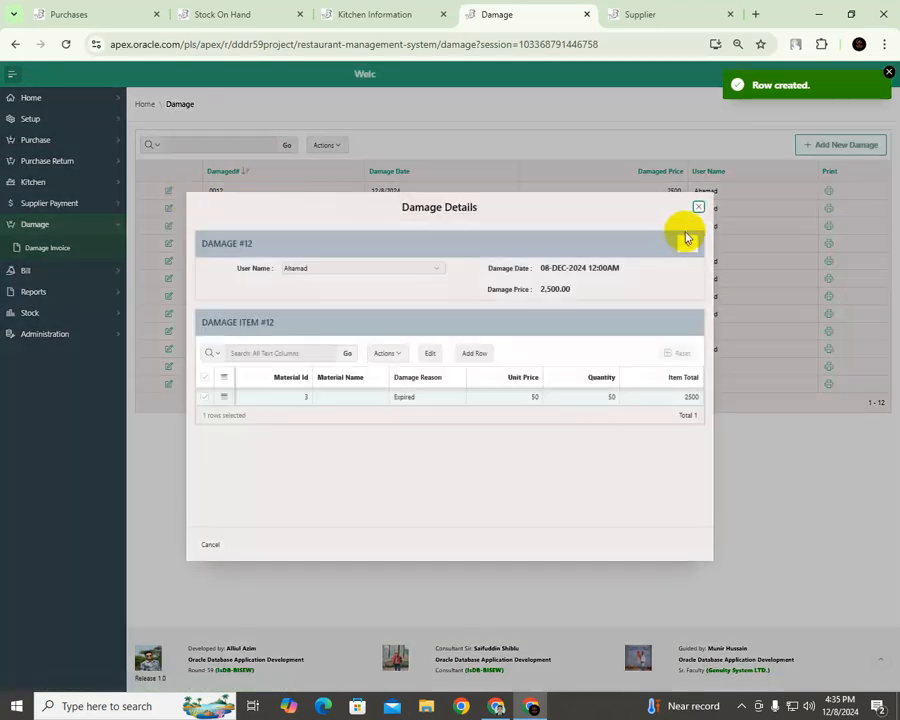
pyautogui.click(697, 208)
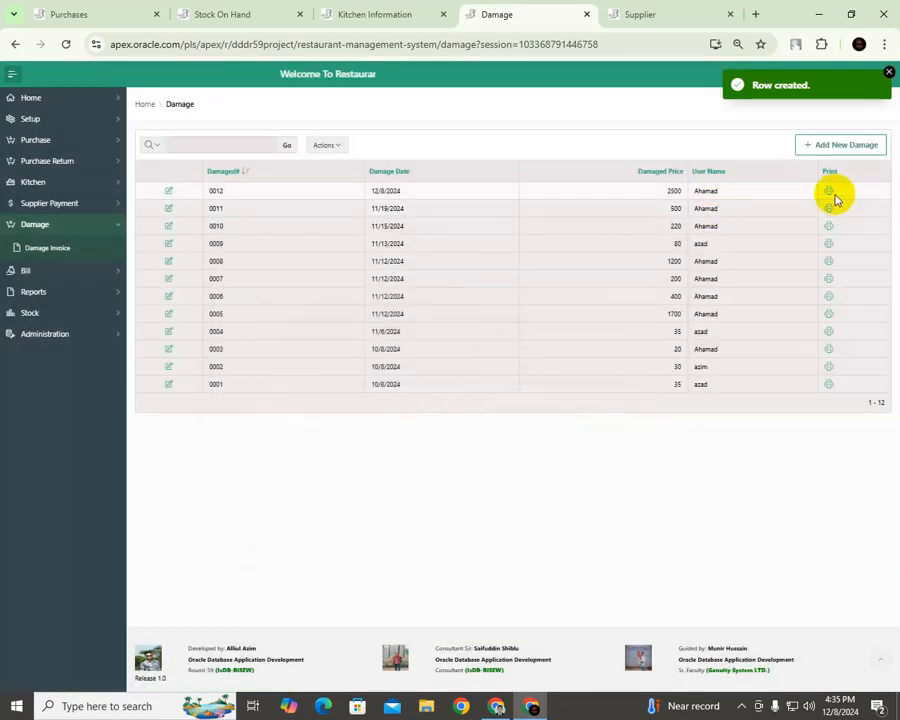
pyautogui.click(830, 191)
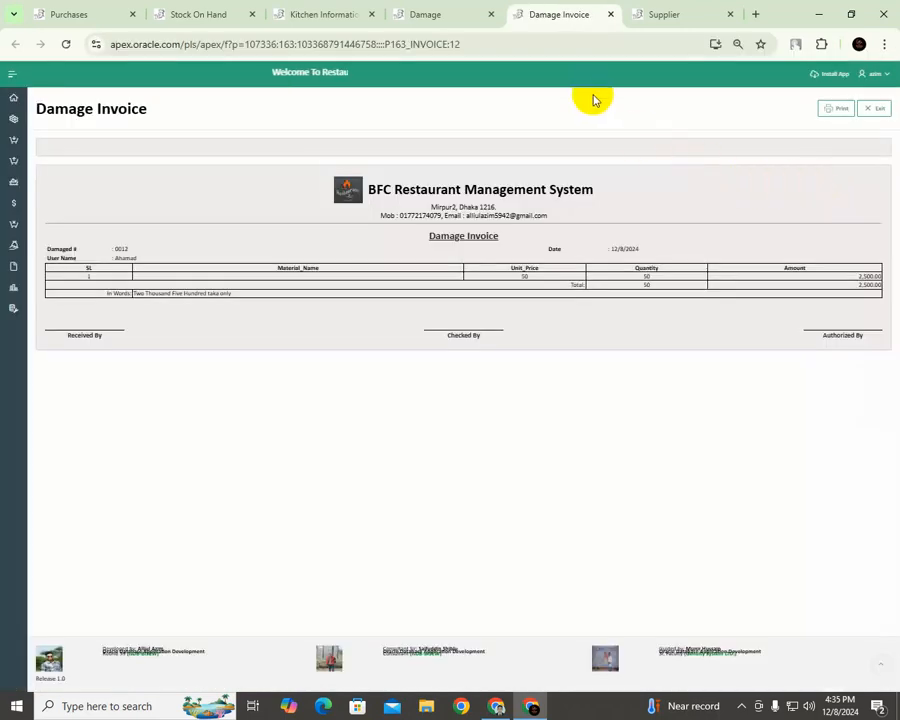
pyautogui.click(611, 15)
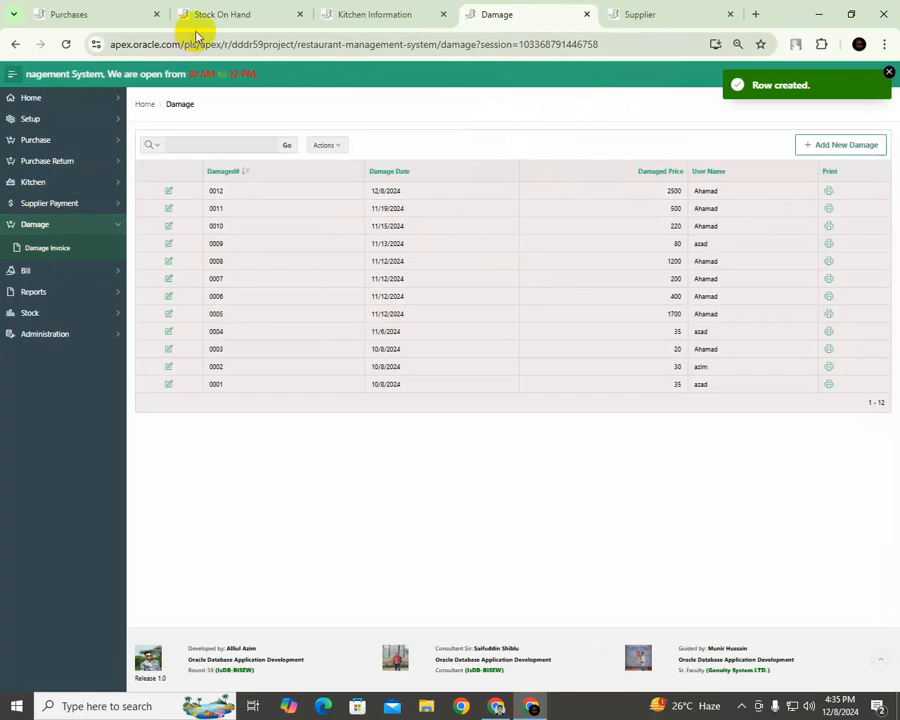
# Step: Refresh the stock on hand list and check Coca-Cola's quantity after the damage entry
pyautogui.click(226, 16)
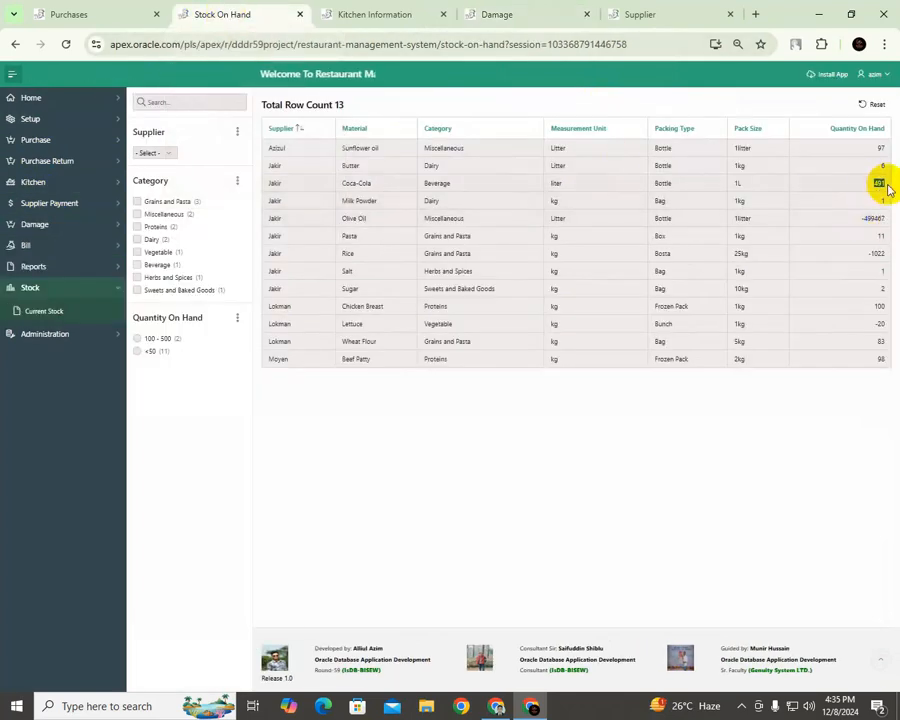
pyautogui.click(64, 44)
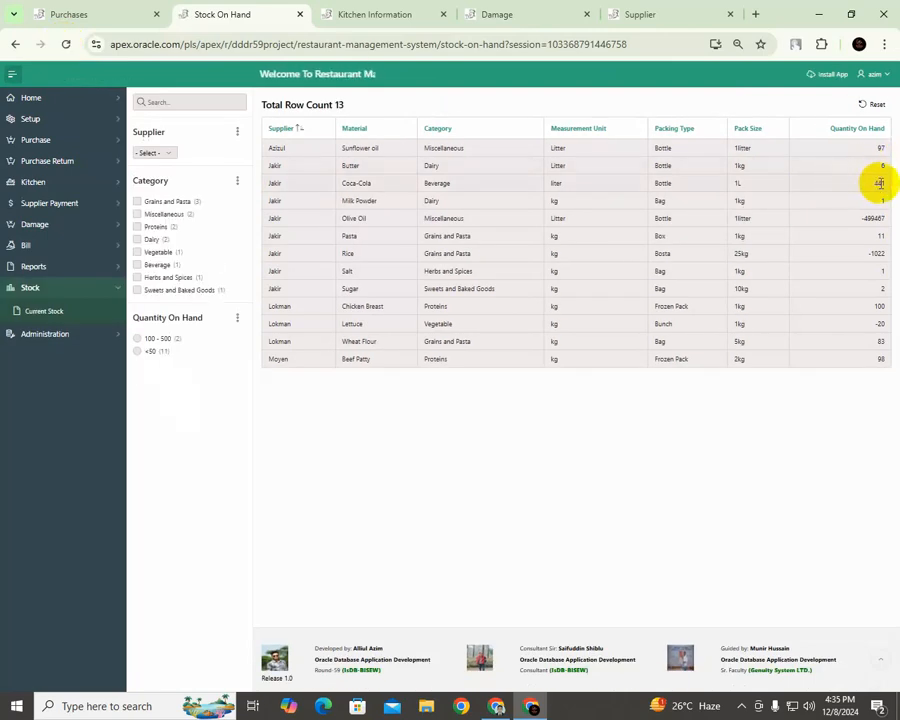
pyautogui.doubleClick(876, 183)
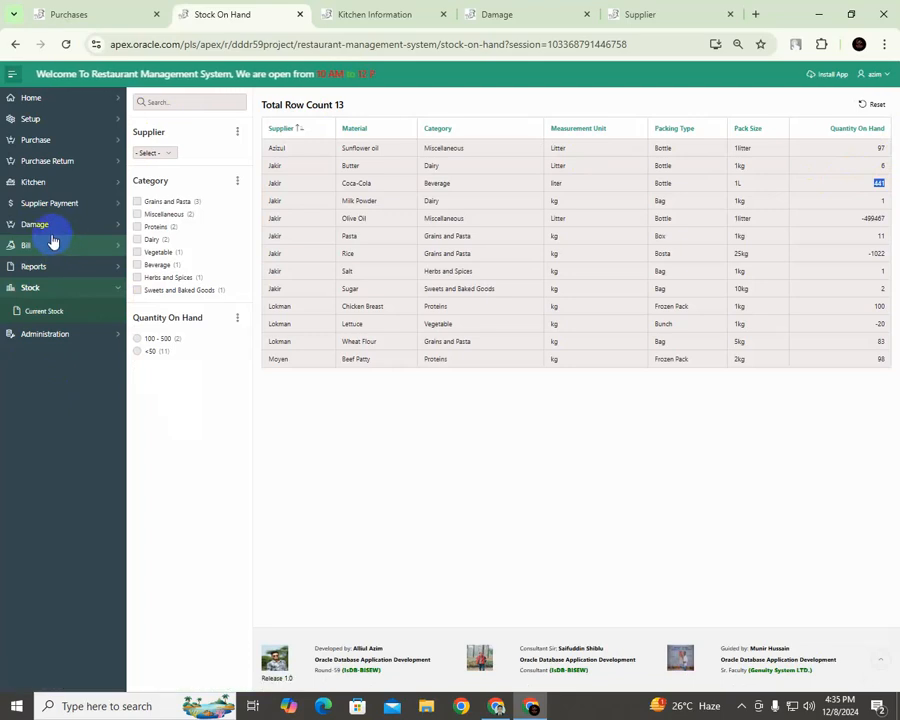
# Step: Open the bill list and start a new bill with the customer's name and number, with payment status Paid
pyautogui.click(118, 249)
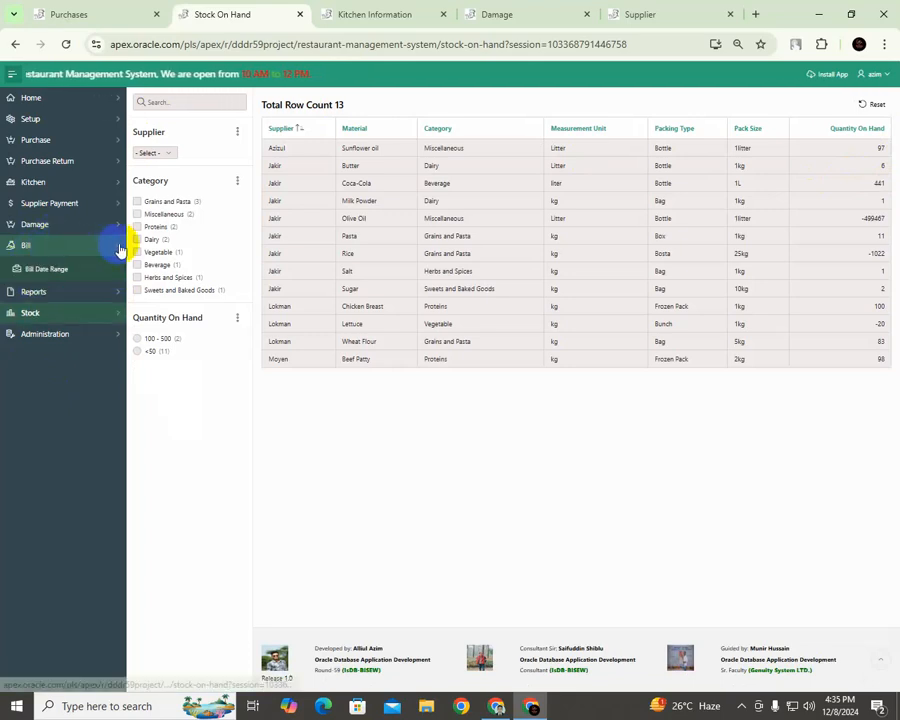
pyautogui.click(37, 243)
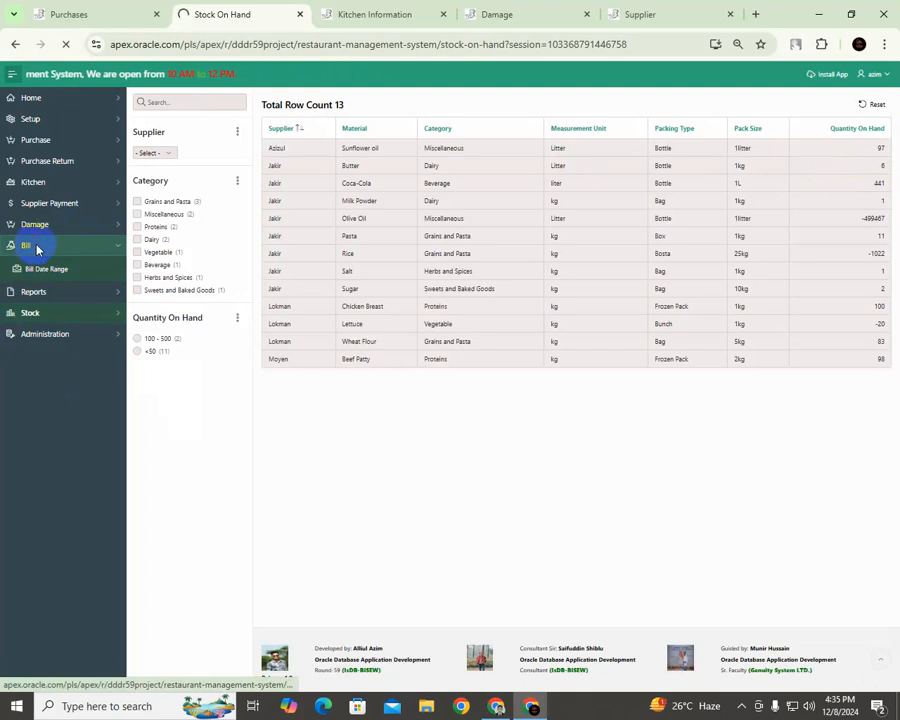
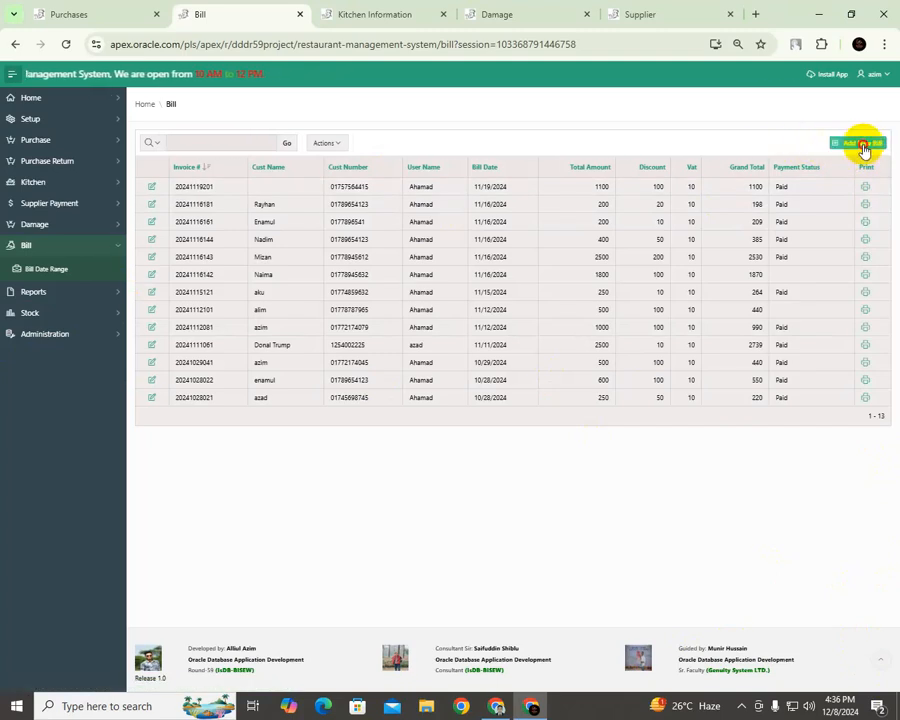
pyautogui.click(859, 146)
pyautogui.click(334, 215)
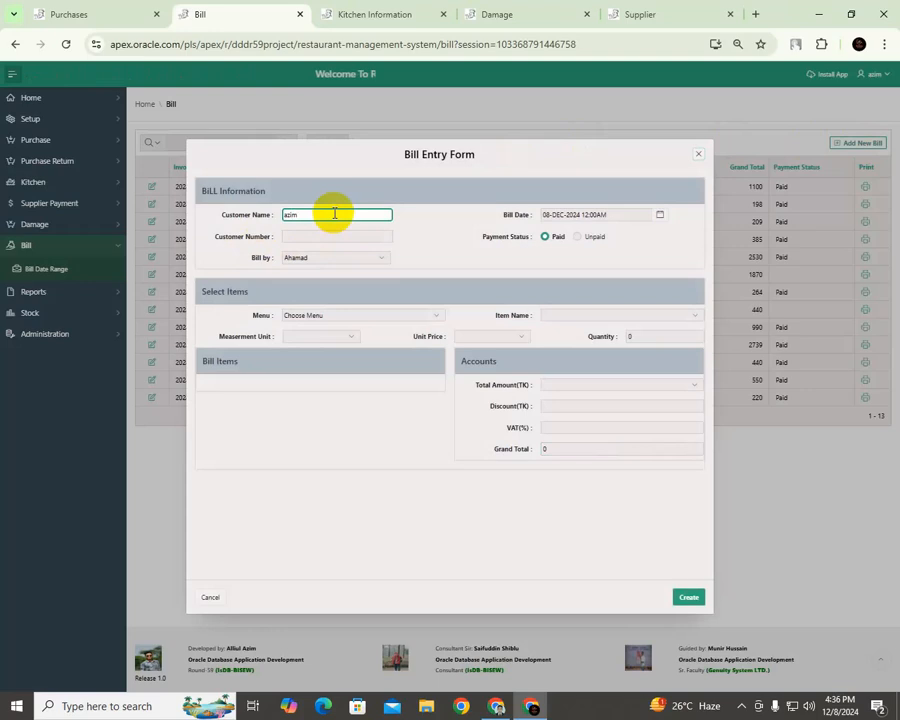
pyautogui.click(340, 232)
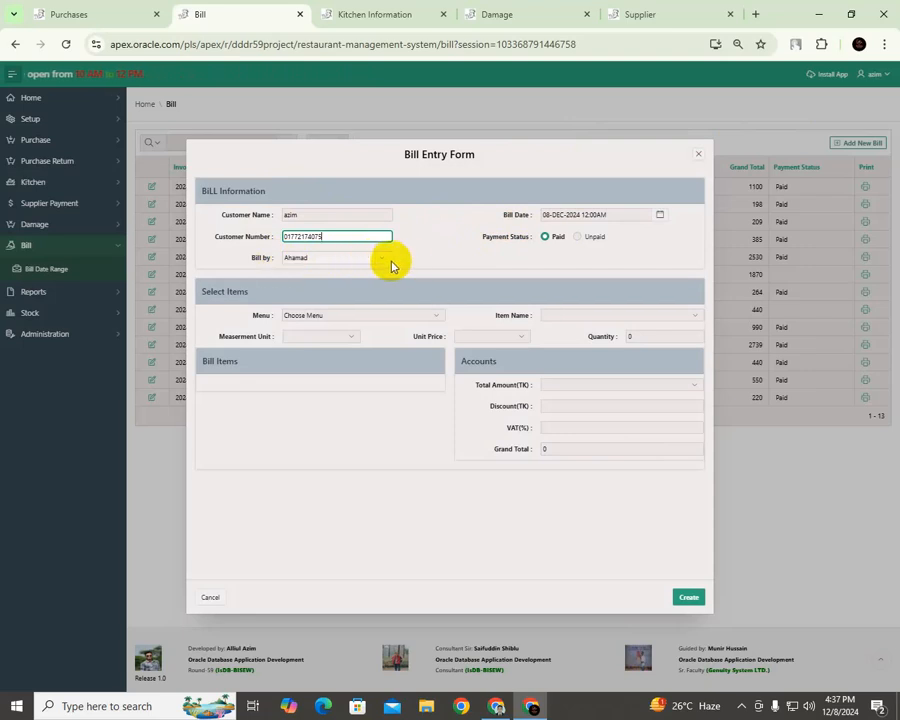
pyautogui.click(580, 238)
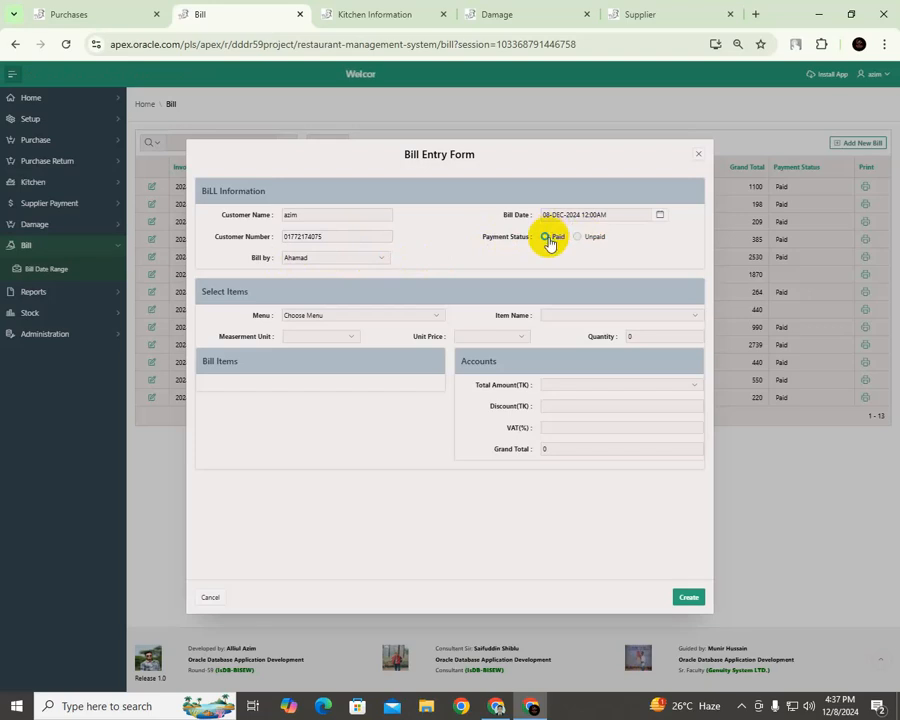
# Step: Add the Coke [$50] menu item to the bill with a quantity of 2
pyautogui.click(395, 316)
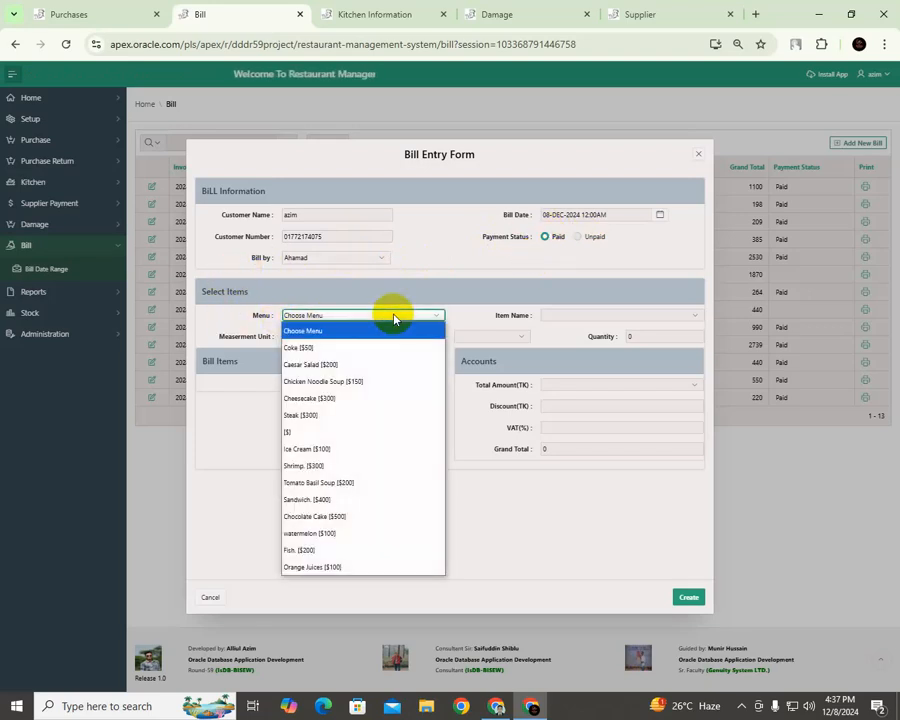
pyautogui.click(322, 348)
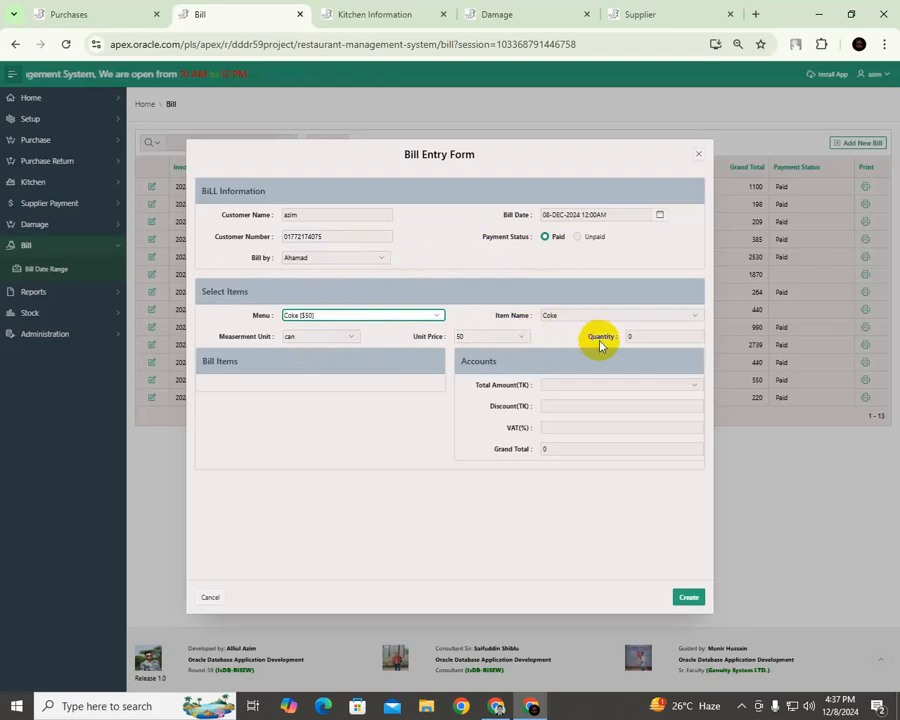
pyautogui.click(639, 338)
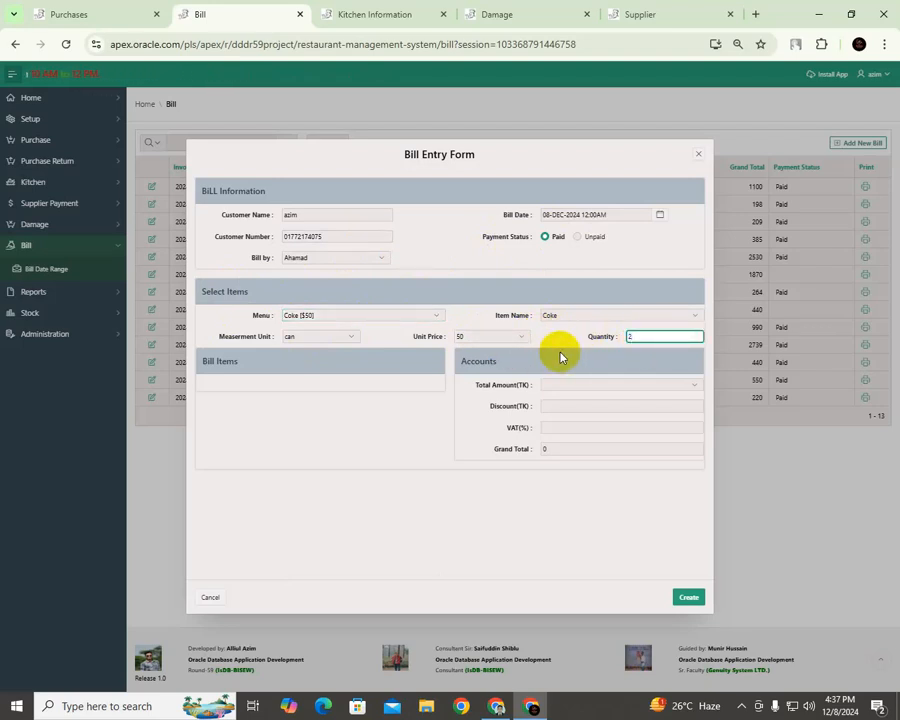
pyautogui.press('Return')
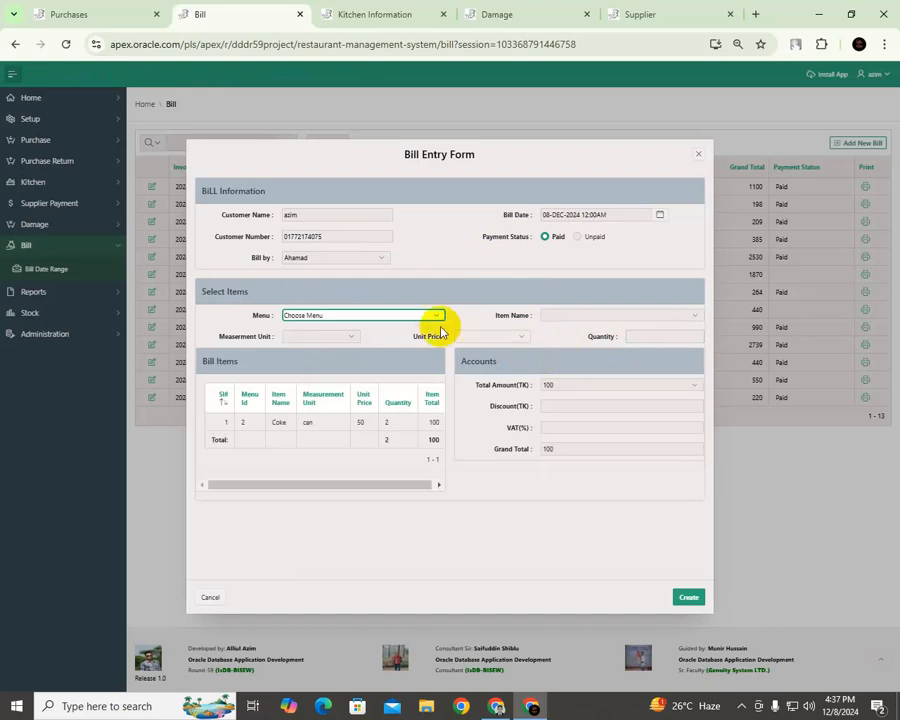
# Step: Add the Caesar Salad [$200] menu item to the bill with a quantity of 2
pyautogui.click(434, 315)
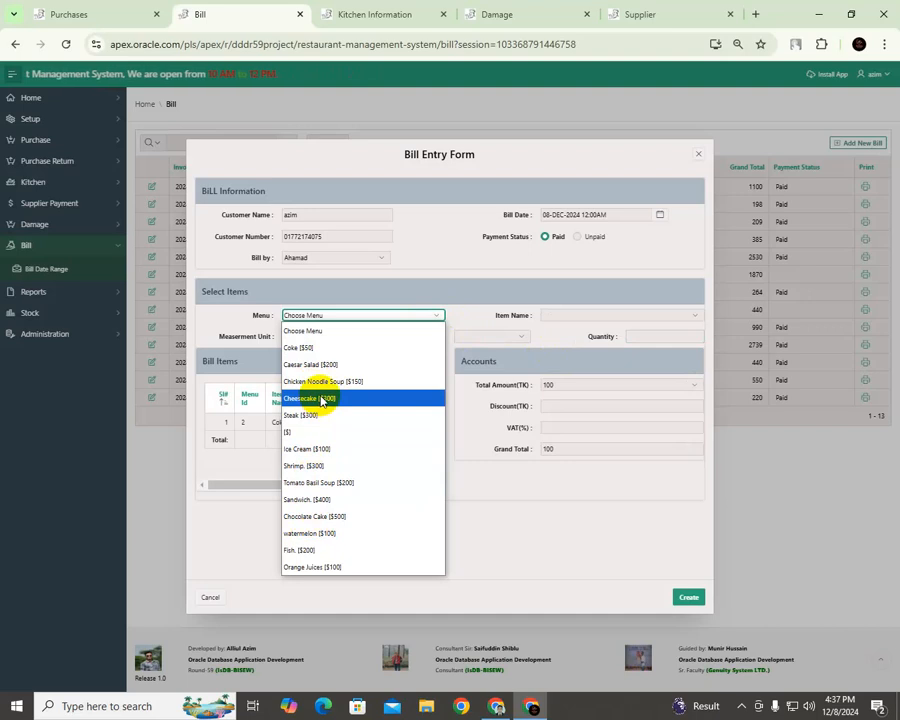
pyautogui.click(316, 364)
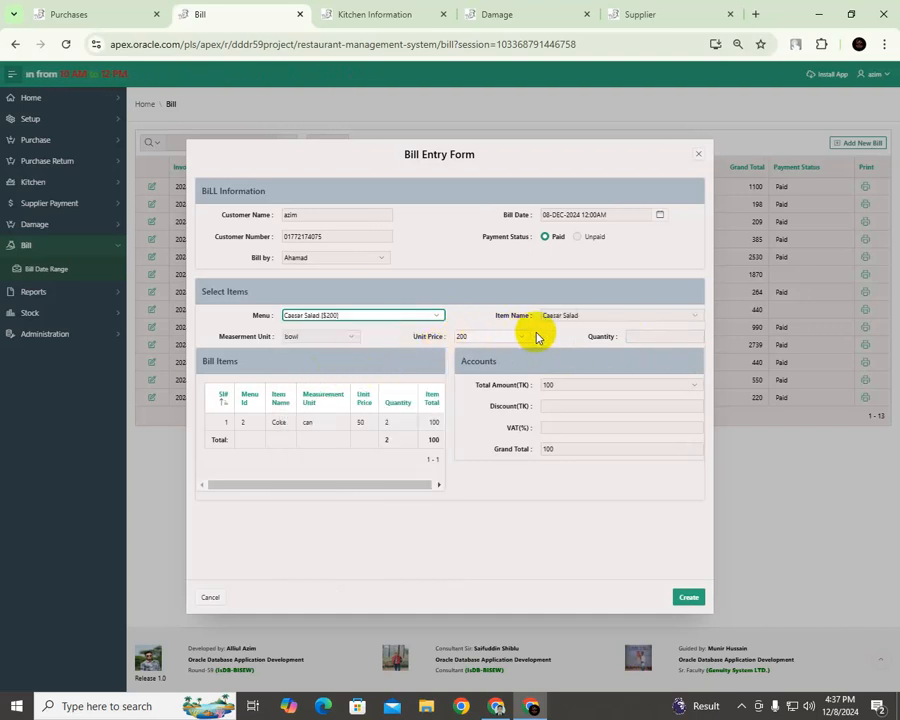
pyautogui.click(654, 334)
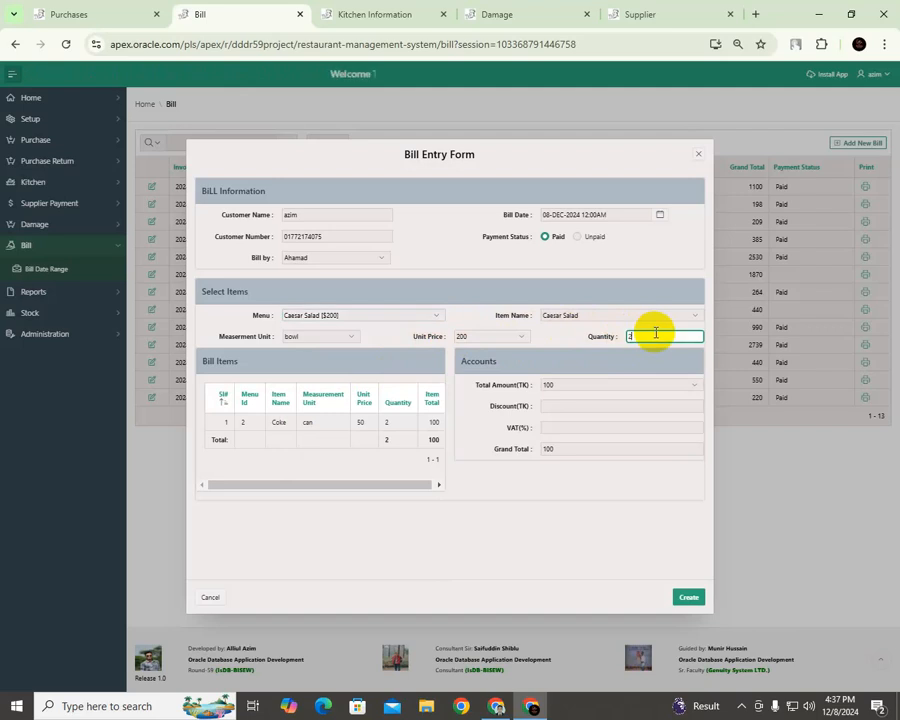
pyautogui.write('2')
pyautogui.press('Return')
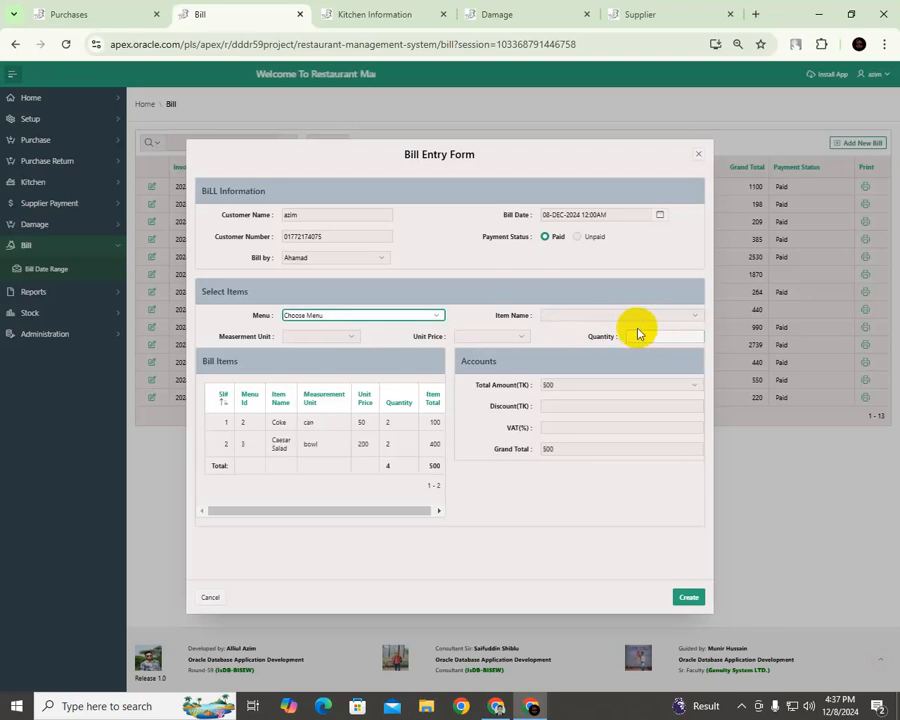
# Step: Add the Chicken Noodle Soup [$150] menu item to the bill with a quantity of 2
pyautogui.click(438, 316)
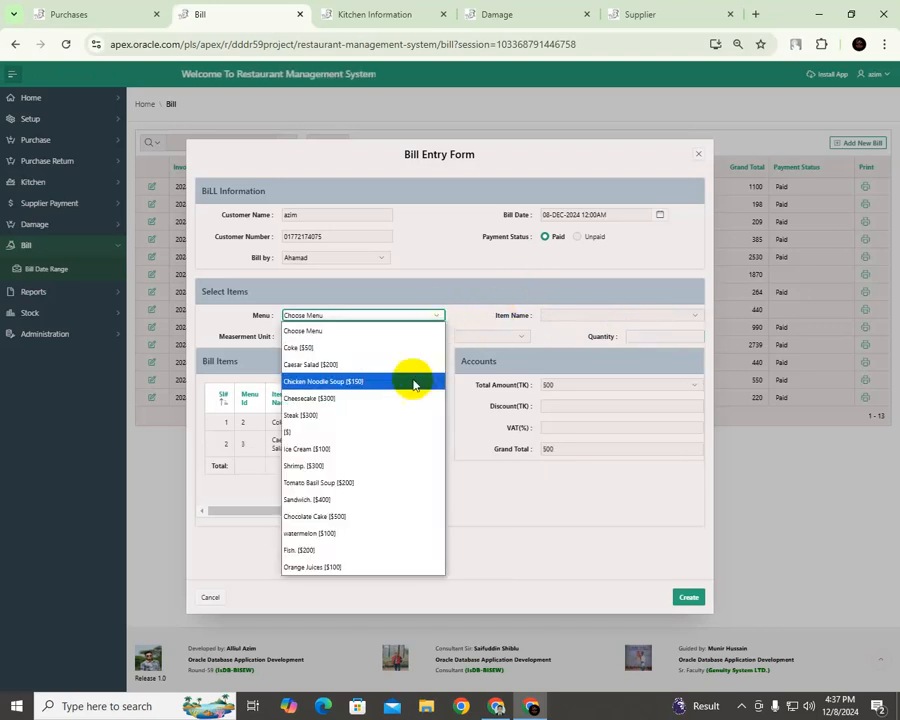
pyautogui.click(322, 386)
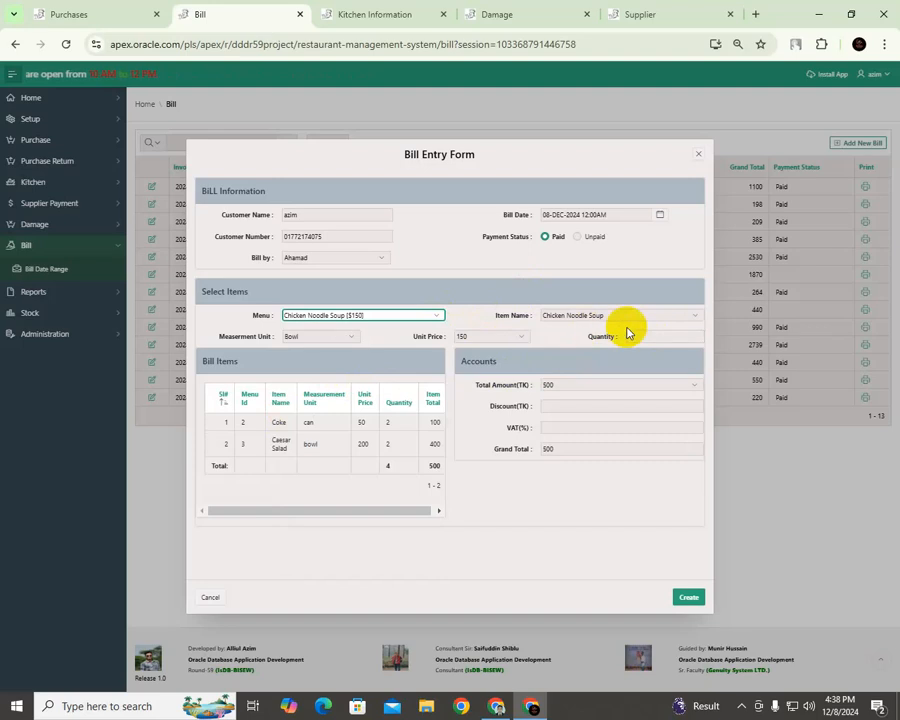
pyautogui.click(655, 337)
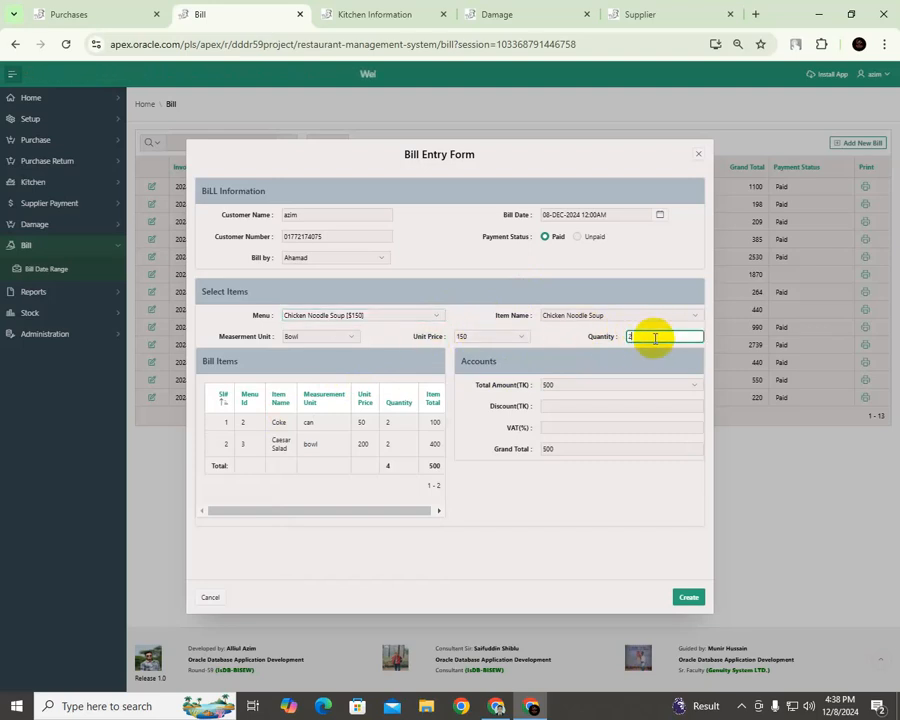
pyautogui.write('2')
pyautogui.press('Return')
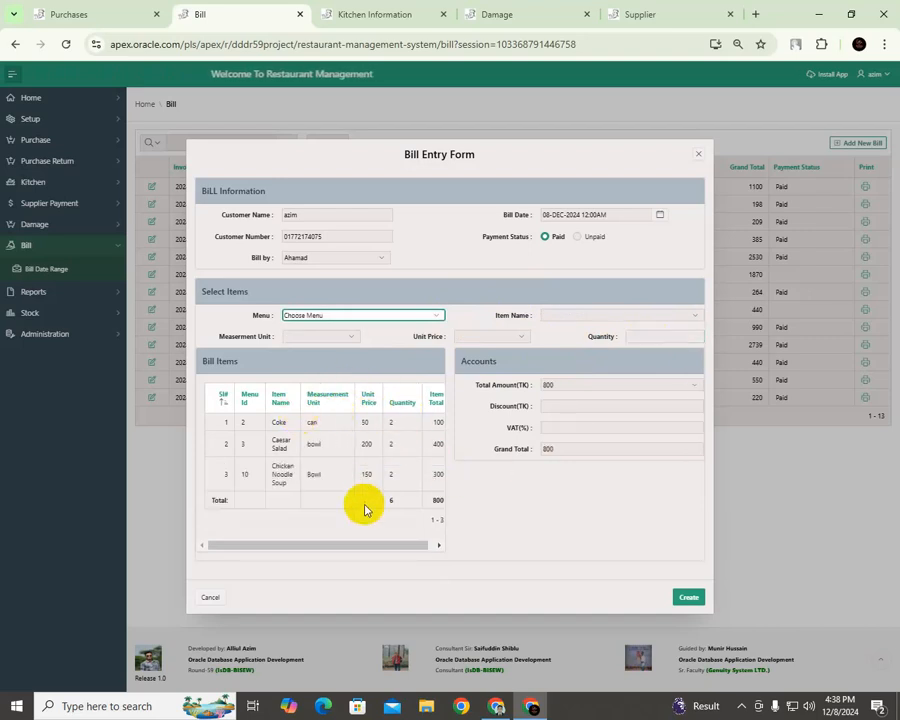
# Step: Review the bill's three item rows with their unit prices, quantities and item totals, and compare them with the grand total
pyautogui.moveTo(342, 542); pyautogui.dragTo(374, 553)
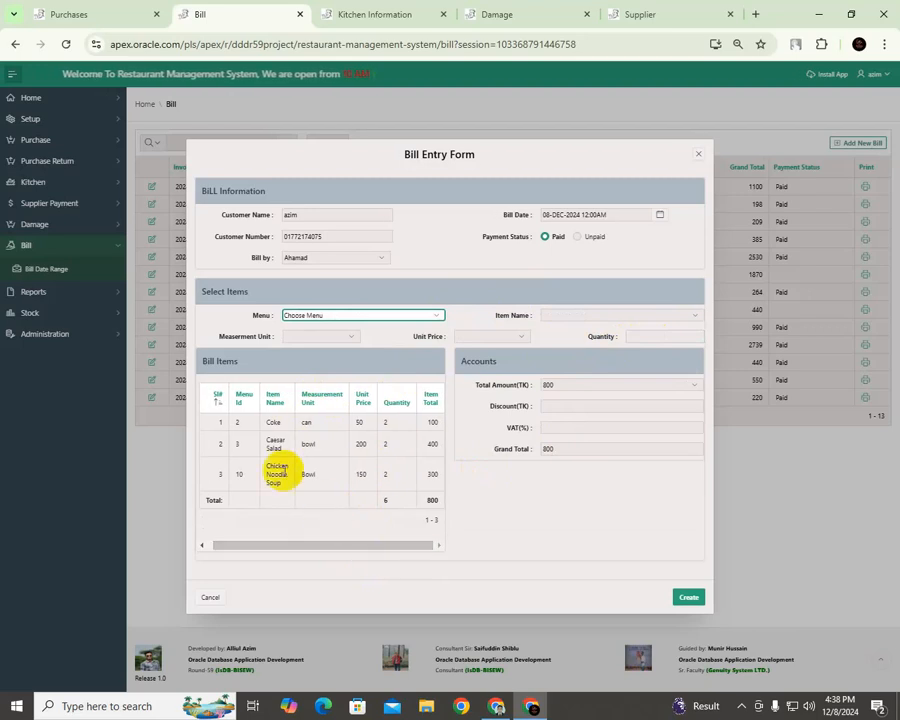
pyautogui.moveTo(267, 427); pyautogui.dragTo(453, 426)
pyautogui.click(225, 442)
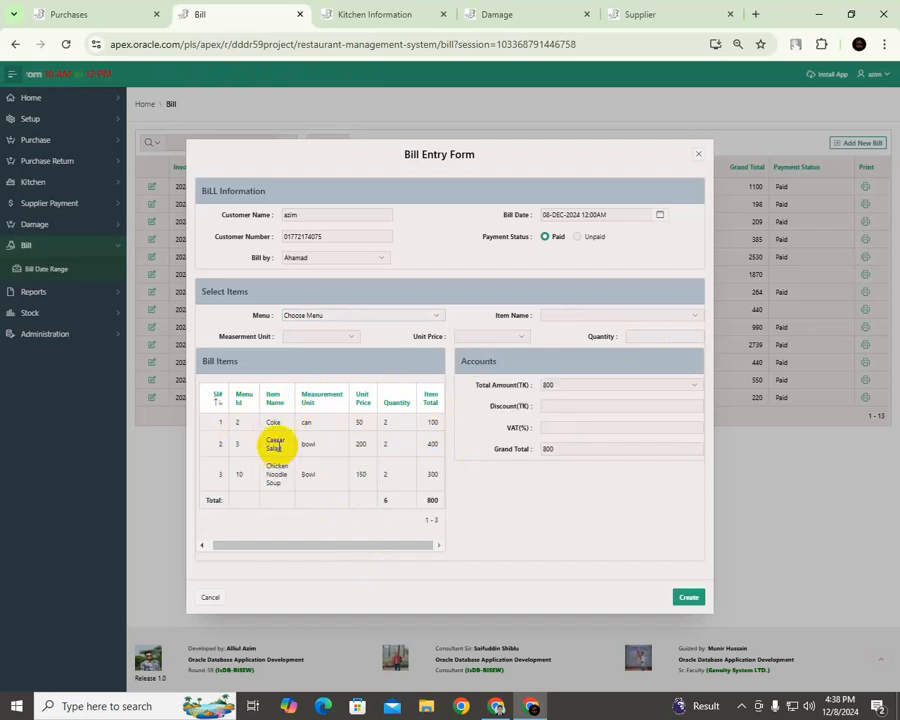
pyautogui.doubleClick(273, 446)
pyautogui.doubleClick(306, 444)
pyautogui.moveTo(320, 444); pyautogui.dragTo(368, 443)
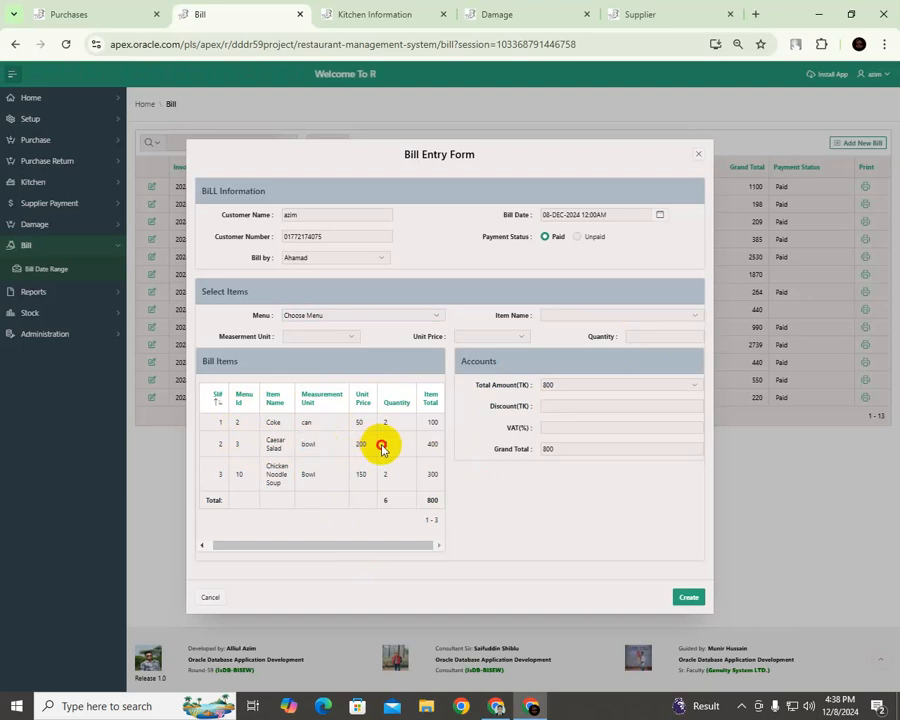
pyautogui.click(427, 450)
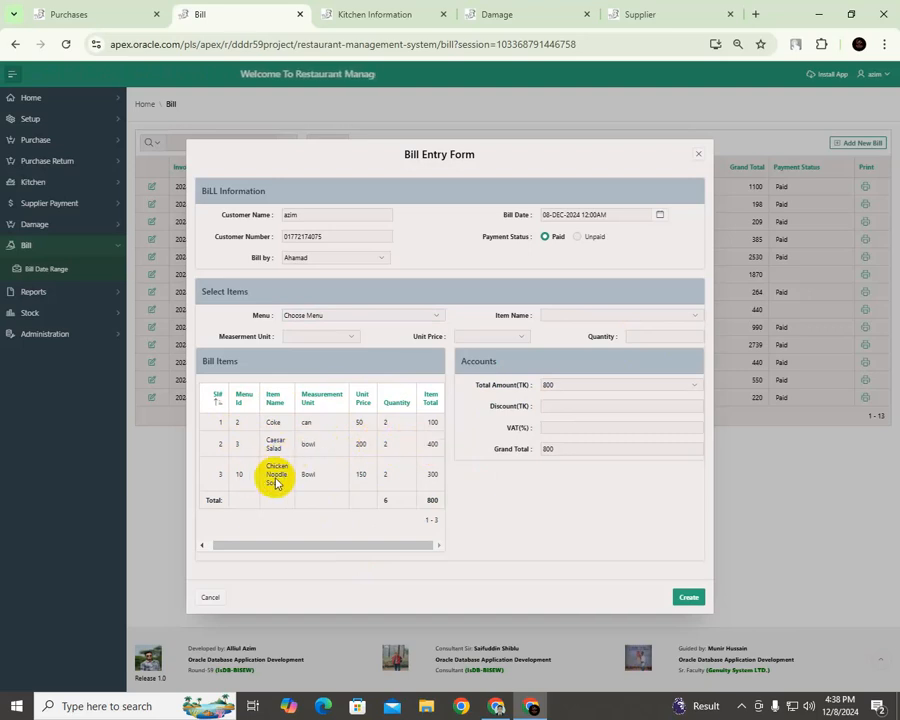
pyautogui.moveTo(299, 474); pyautogui.dragTo(446, 476)
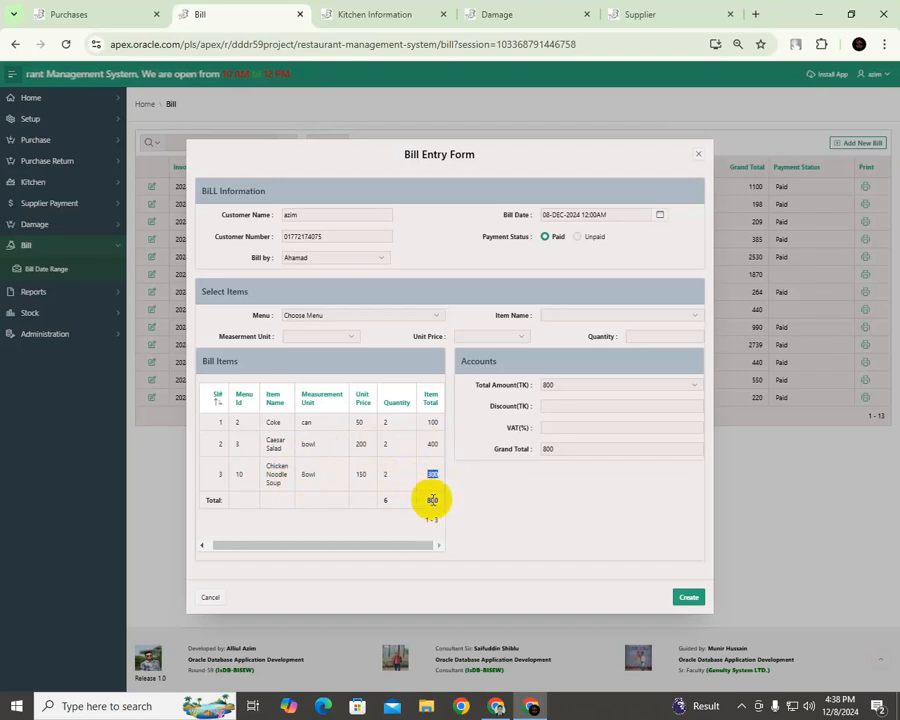
pyautogui.click(560, 448)
# Step: Apply a discount of 100 TK and a VAT of 5% to the bill, and create it
pyautogui.click(552, 405)
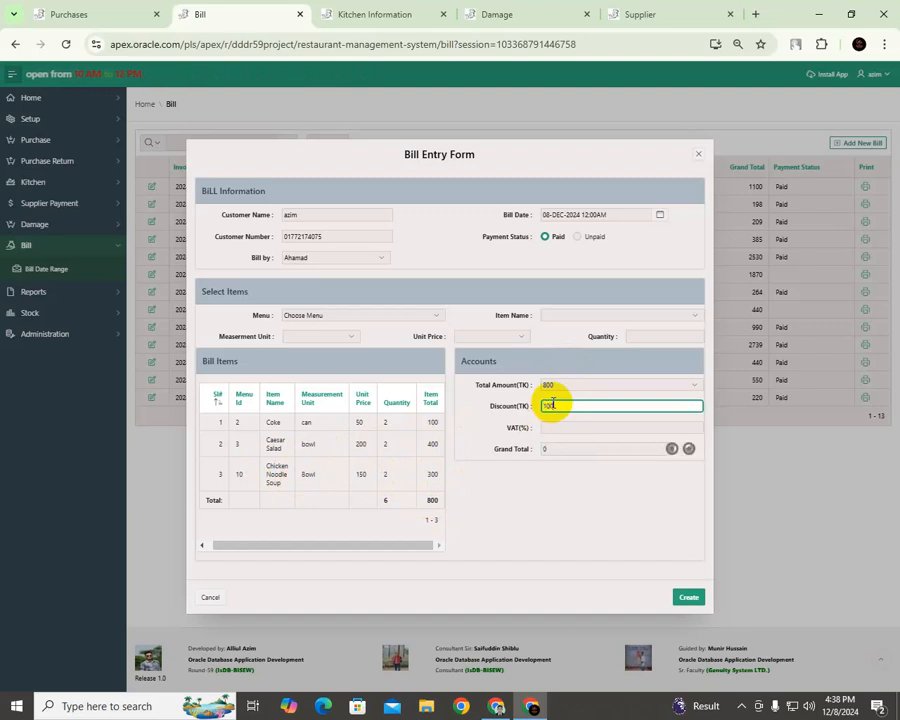
pyautogui.write('100')
pyautogui.click(563, 425)
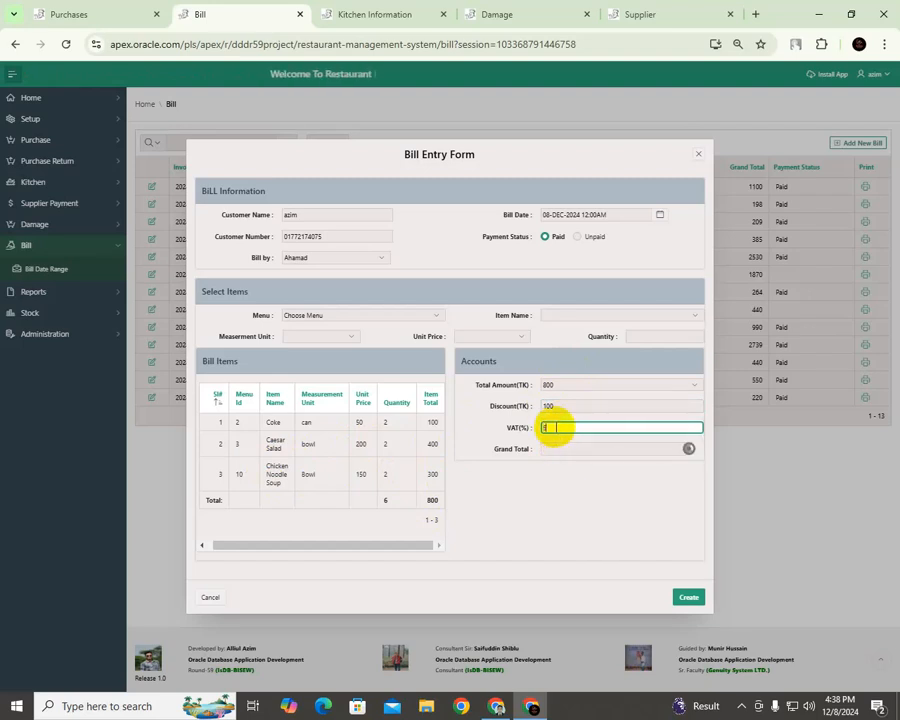
pyautogui.write('5')
pyautogui.click(561, 449)
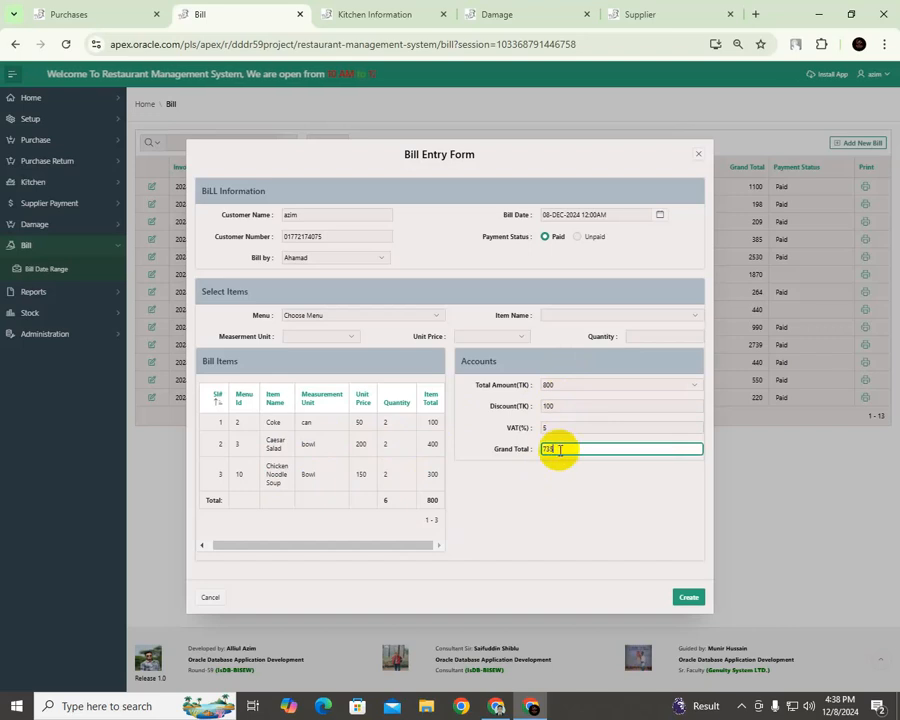
pyautogui.click(685, 597)
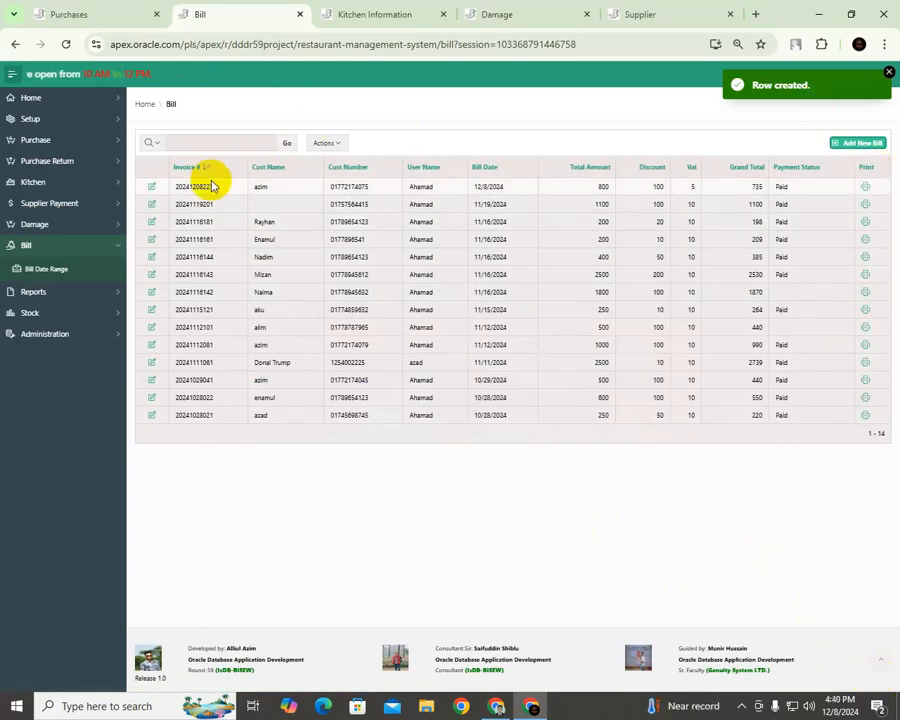
# Step: Open the new bill's sales invoice, check its grand total, and preview its printout without printing
pyautogui.click(865, 189)
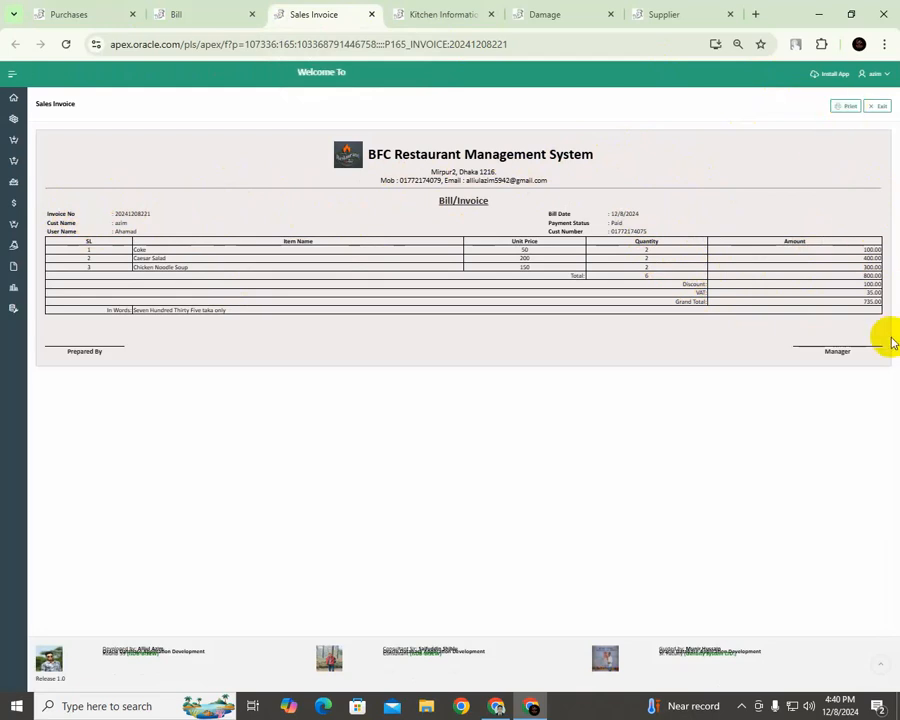
pyautogui.moveTo(857, 302); pyautogui.dragTo(878, 301)
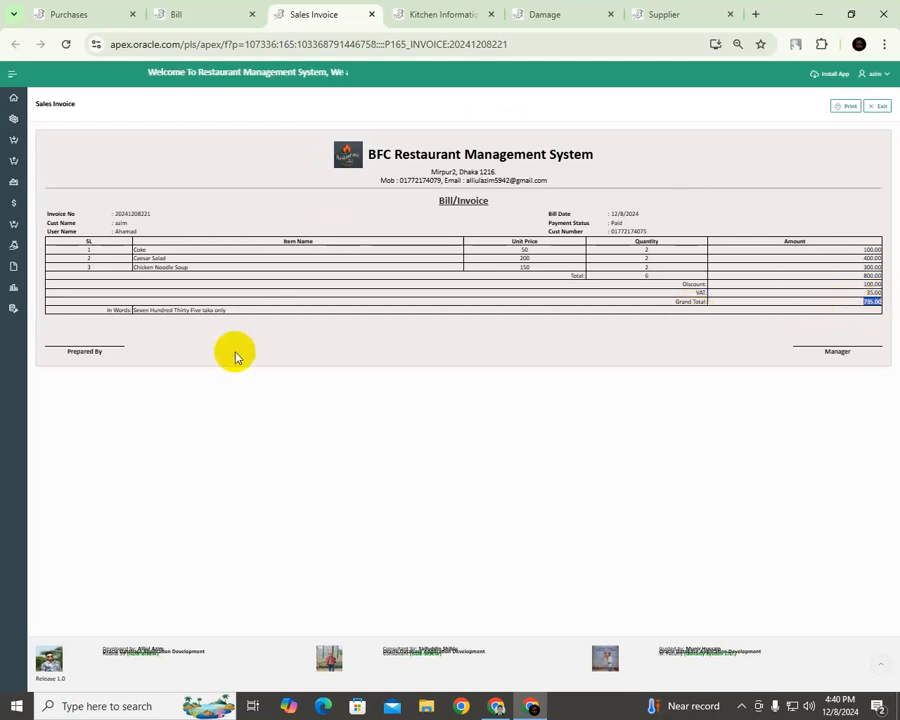
pyautogui.click(840, 107)
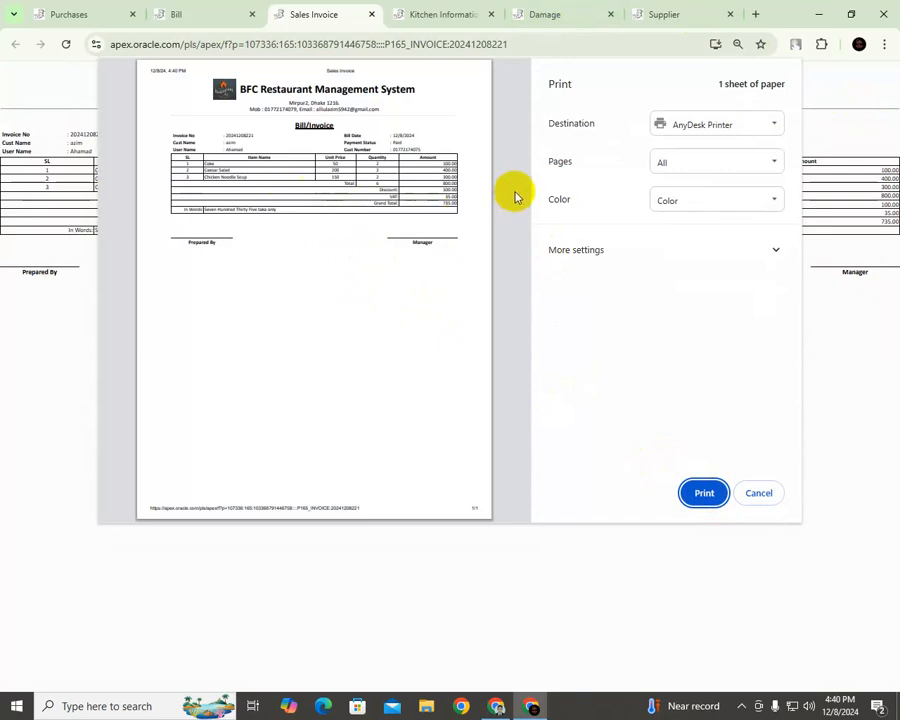
pyautogui.click(755, 491)
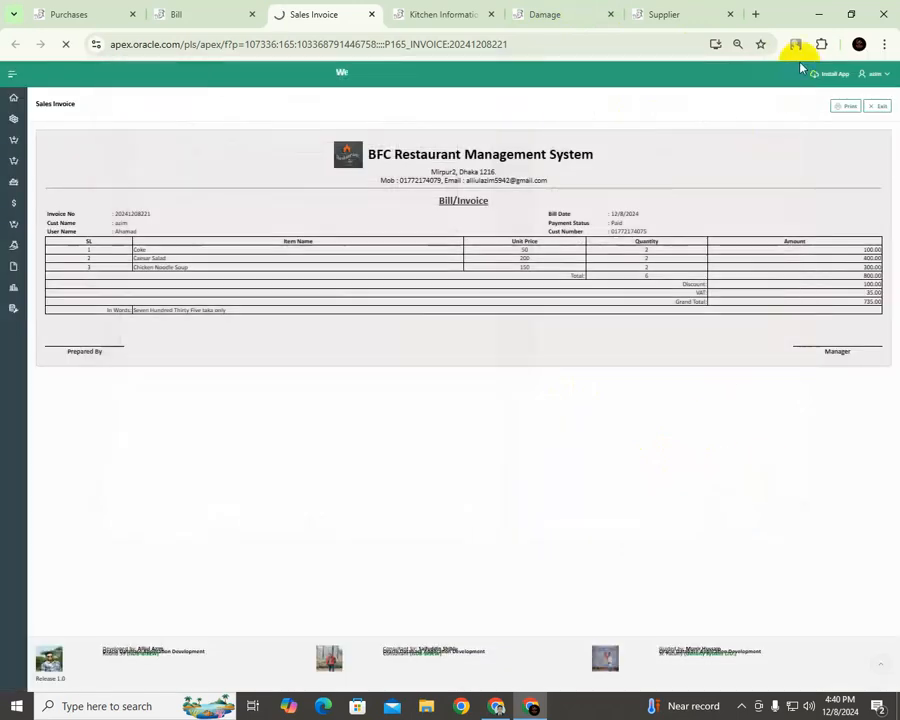
# Step: Exit the invoice and open the Bill Date Range report
pyautogui.click(880, 107)
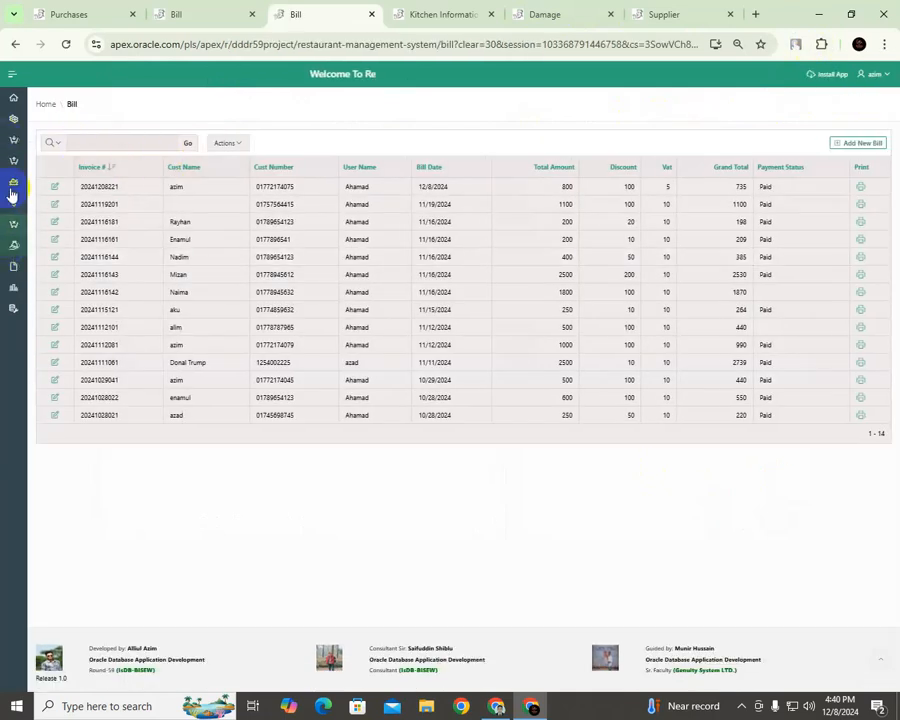
pyautogui.click(12, 74)
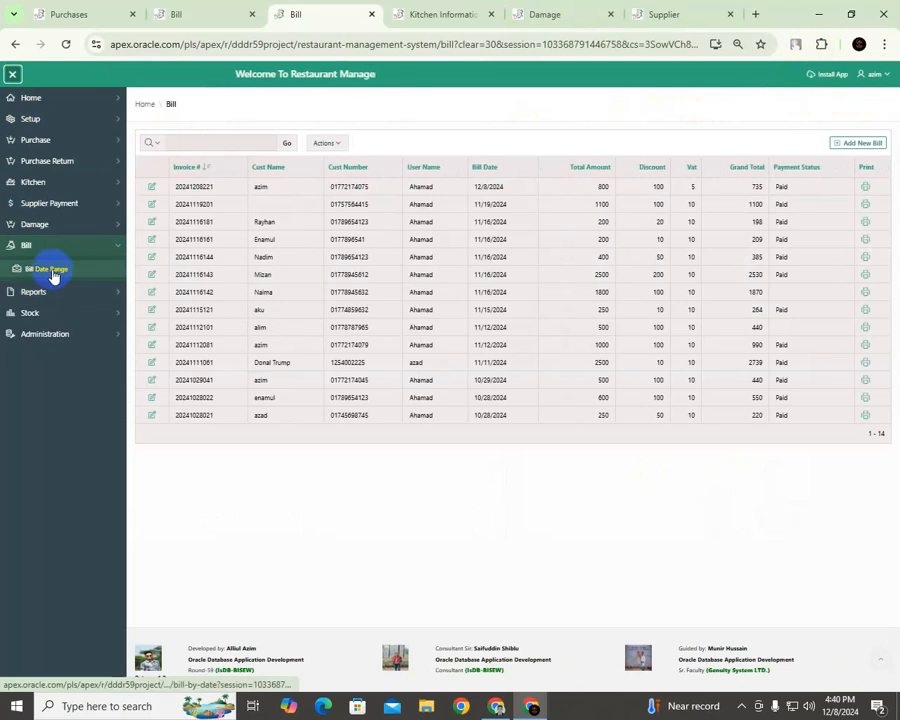
pyautogui.click(53, 276)
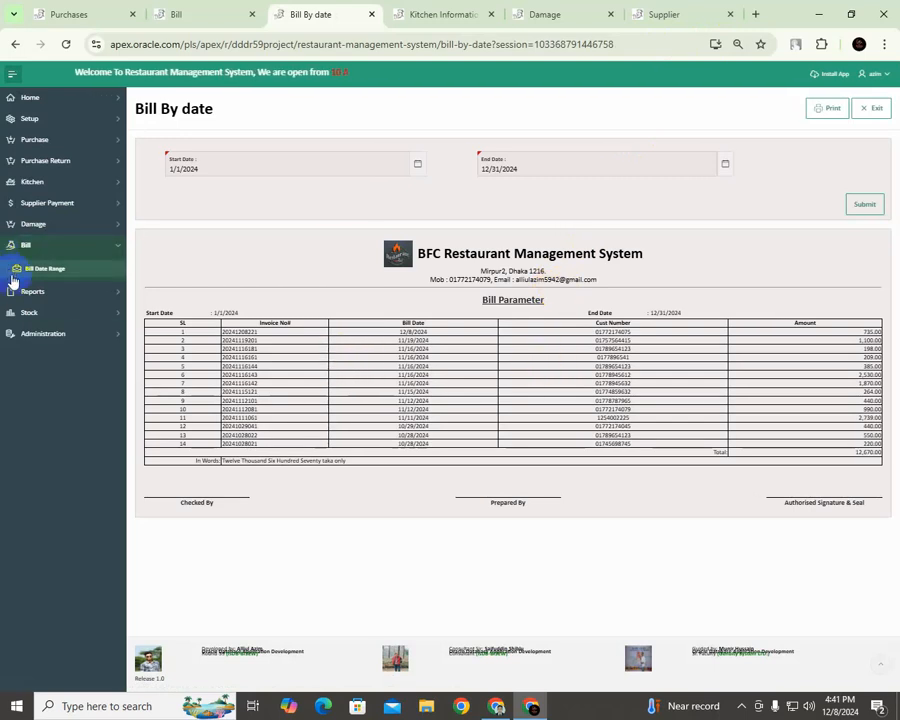
# Step: Open the graphical report of purchases by category and material, and examine its category donut chart and material bar chart
pyautogui.click(117, 293)
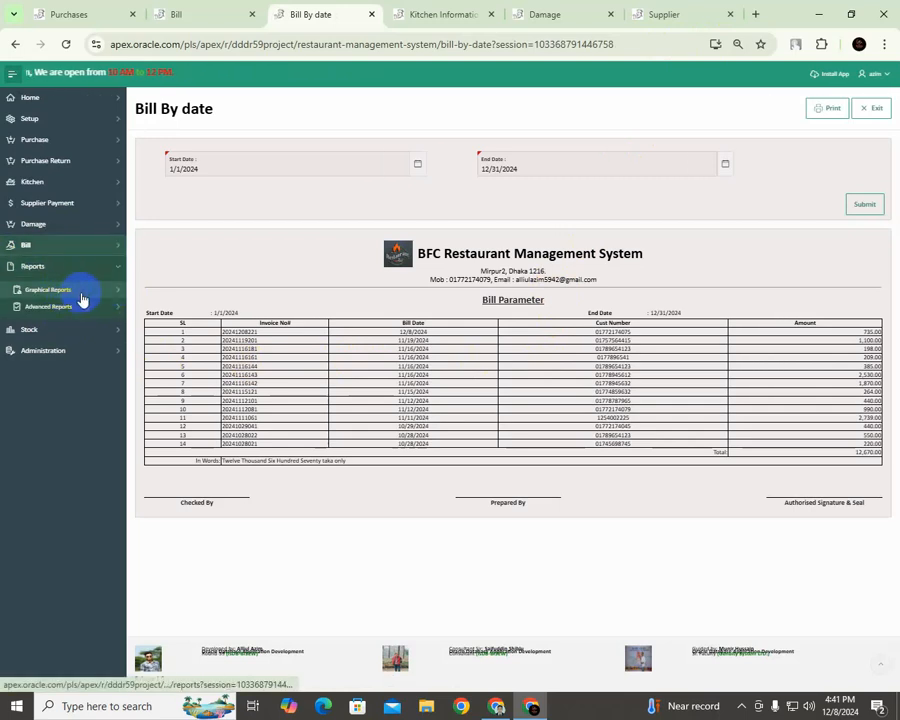
pyautogui.click(117, 291)
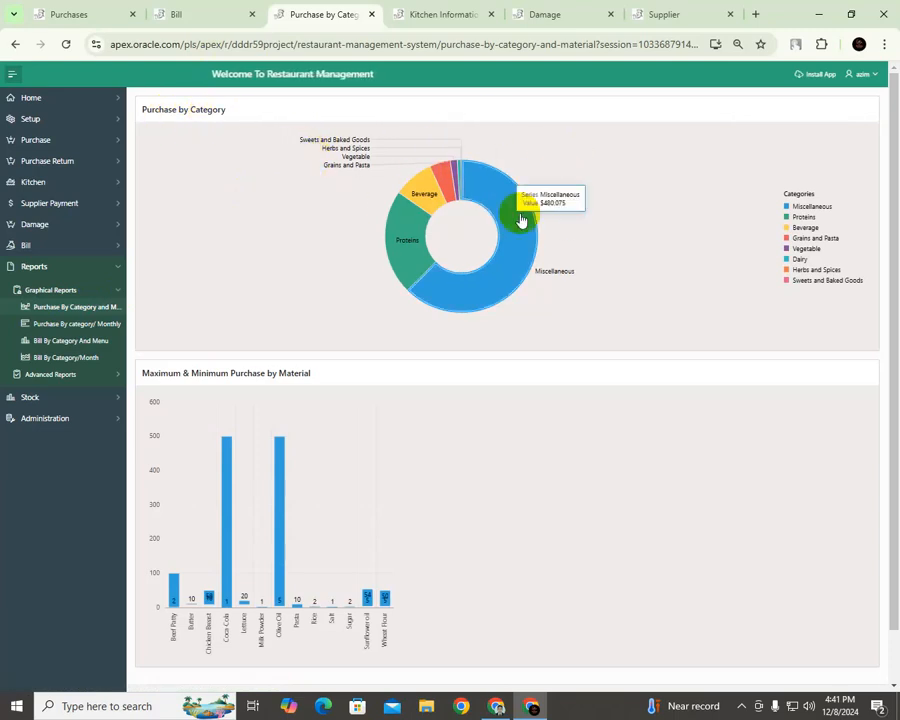
pyautogui.moveTo(452, 282)
pyautogui.scroll(-2, 478, 315)
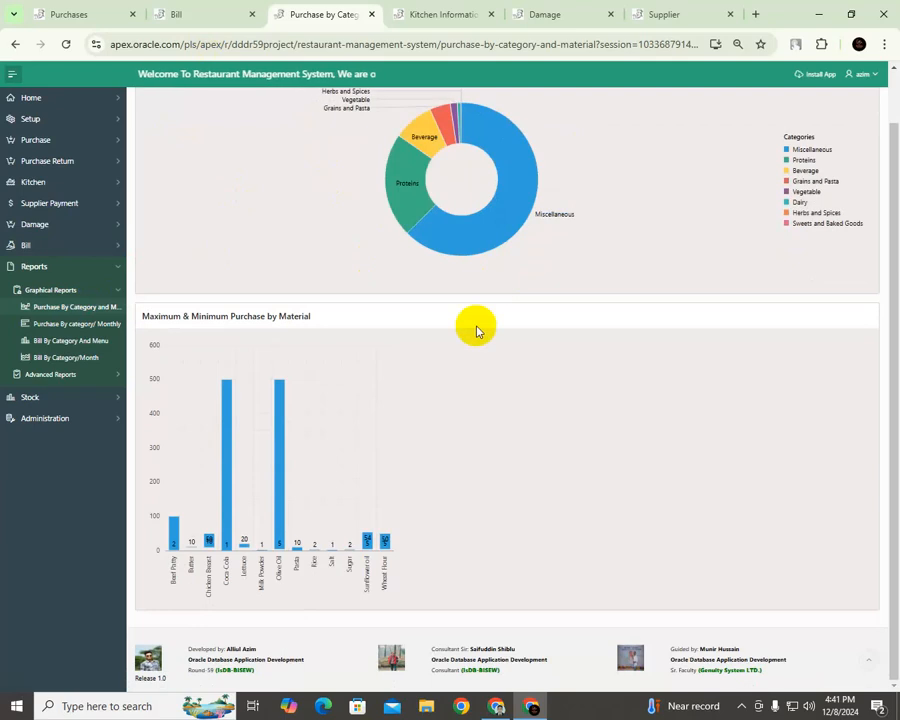
pyautogui.scroll(2, 408, 475)
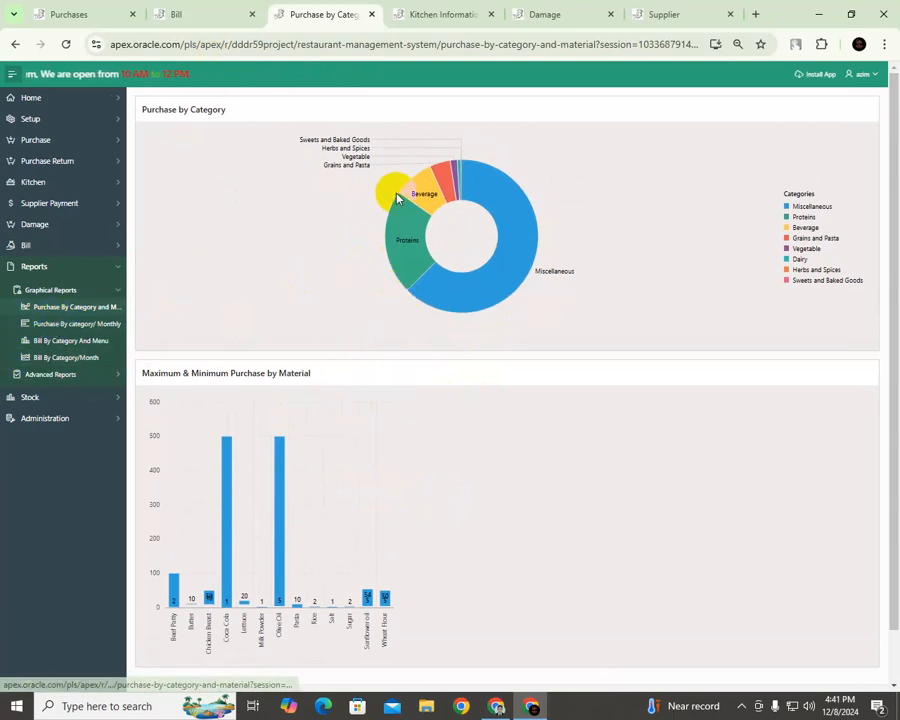
pyautogui.moveTo(404, 206)
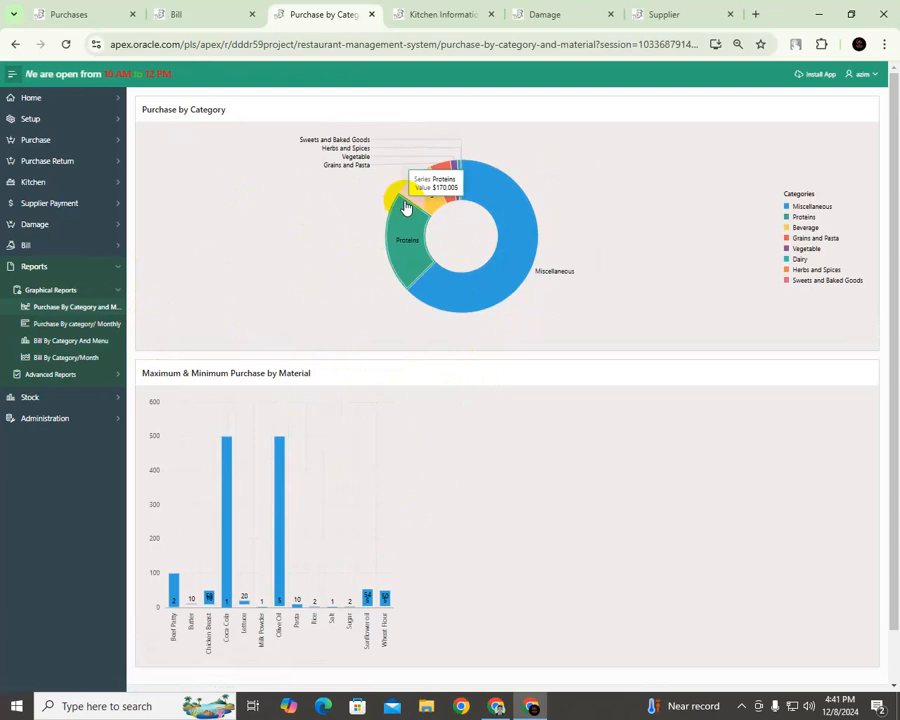
# Step: View the monthly purchase and Bill By Category And Menu reports, hiding and restoring Soft Drinks in the Sales by Category chart
pyautogui.click(50, 326)
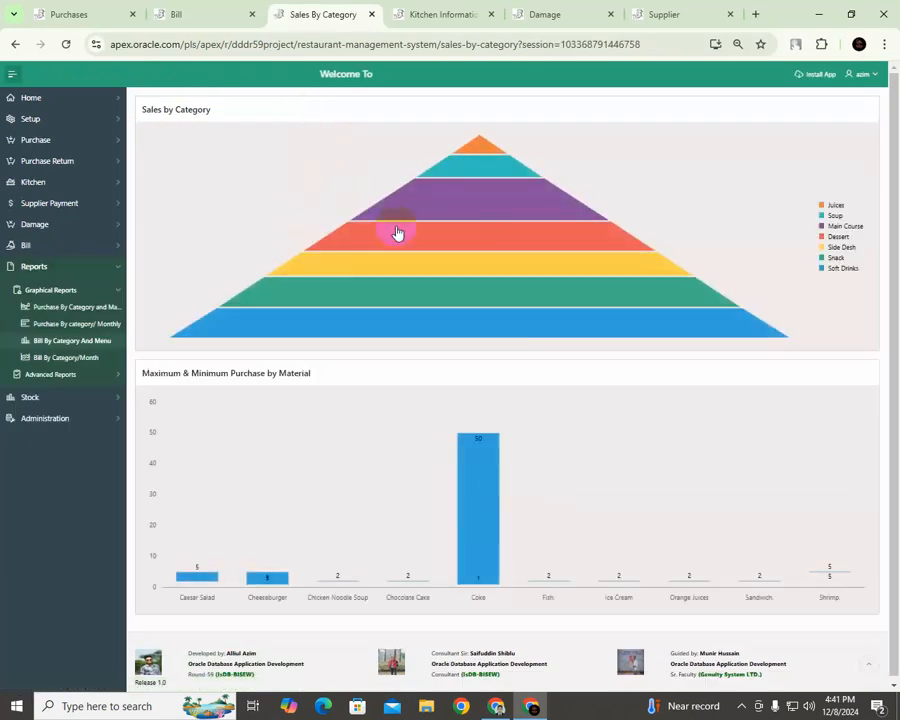
pyautogui.moveTo(404, 262)
pyautogui.scroll(-1, 411, 262)
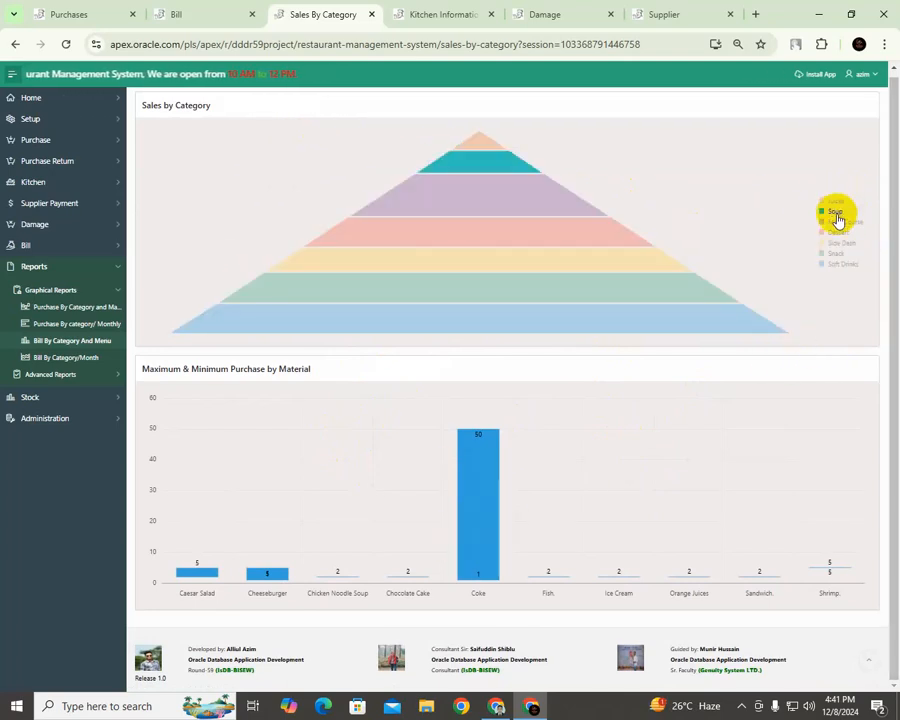
pyautogui.click(843, 265)
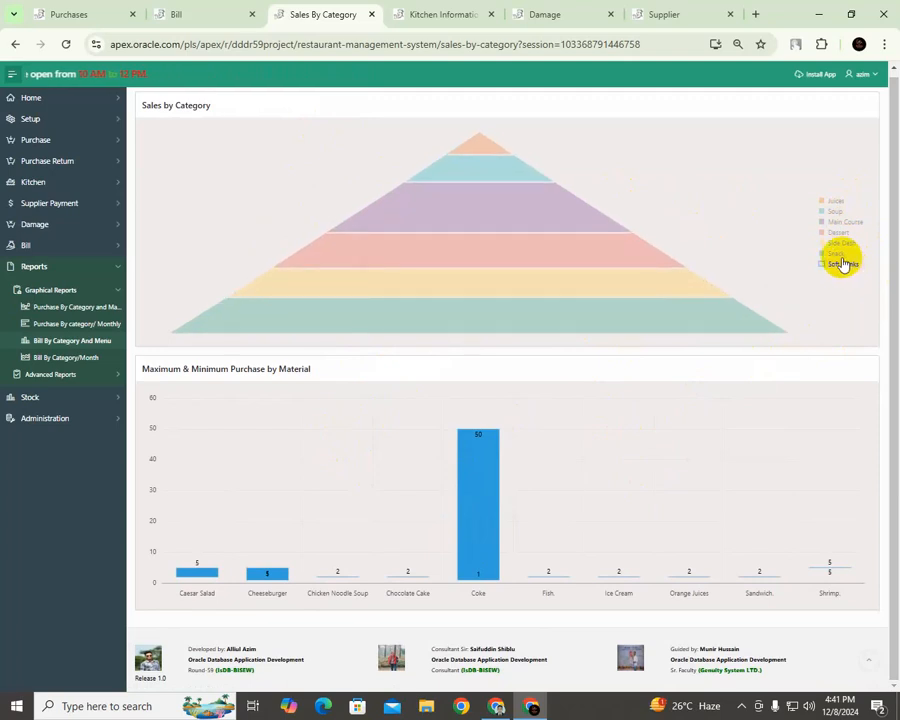
pyautogui.click(820, 271)
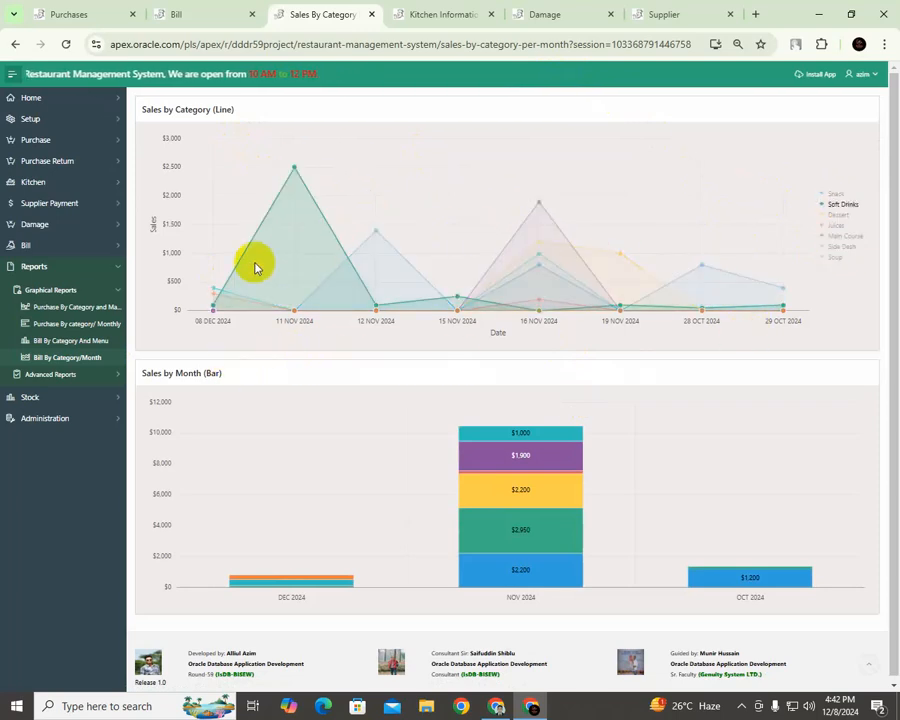
# Step: Generate the Purchase Monthly Review report from the advanced reports, open purchasemonthlyreview.pdf, and read through its chart and monthly purchase tables
pyautogui.click(118, 380)
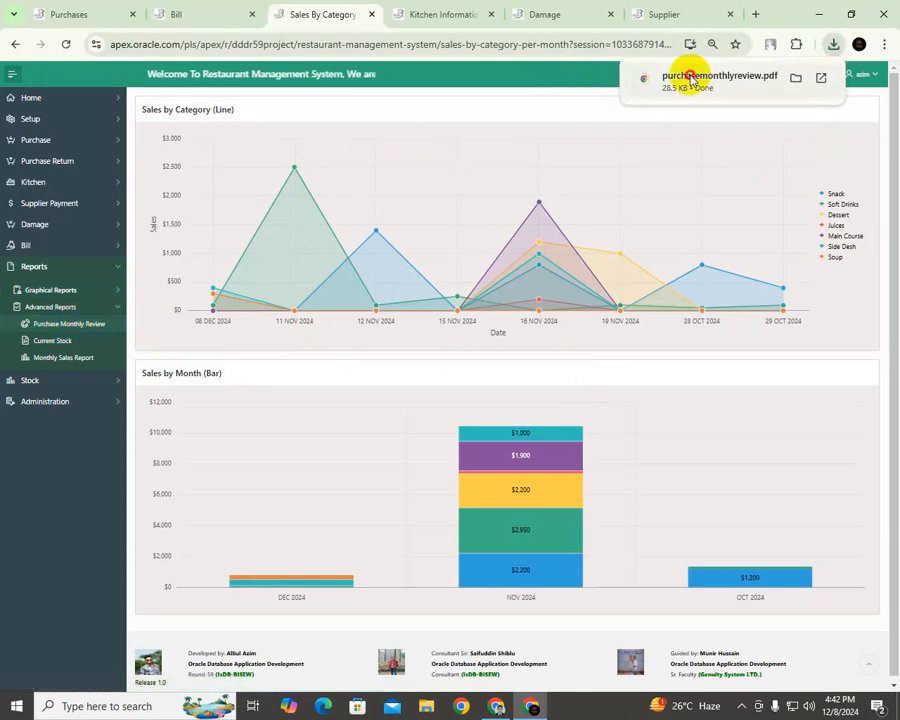
pyautogui.click(690, 79)
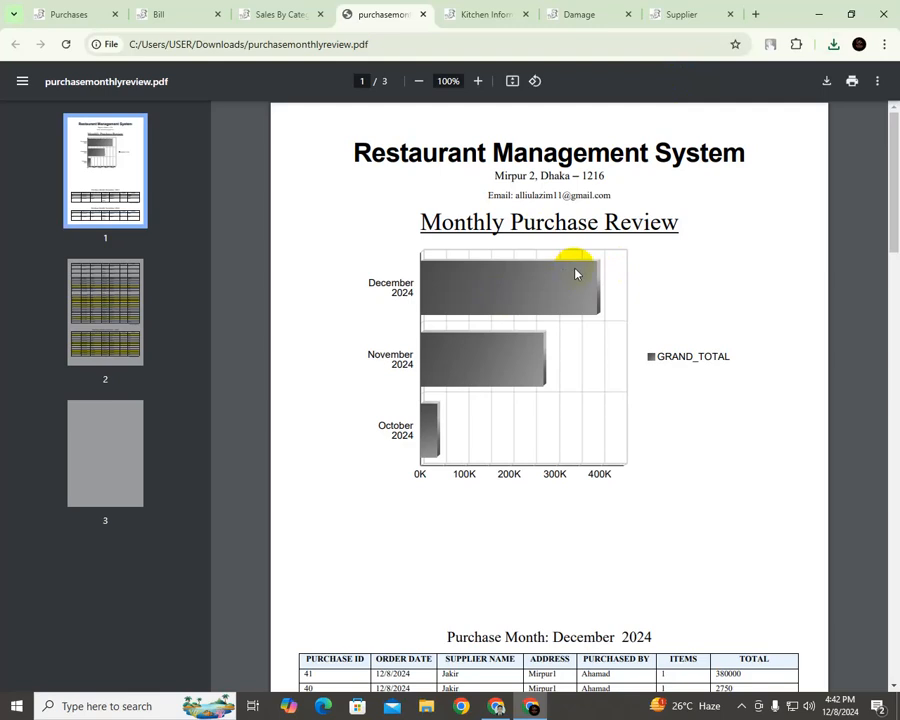
pyautogui.scroll(-3, 580, 270)
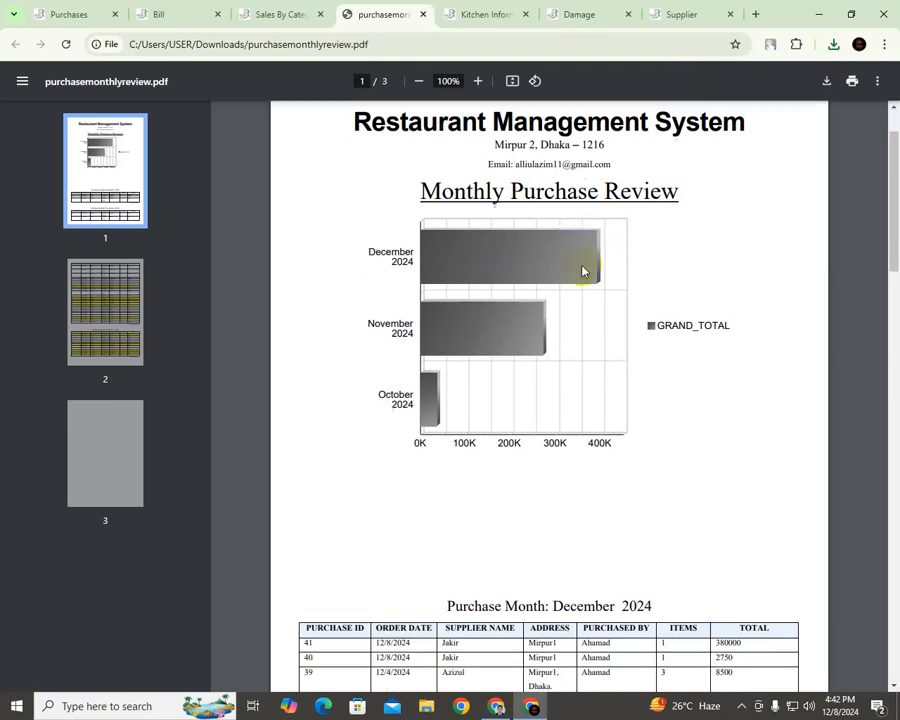
pyautogui.scroll(-9, 583, 270)
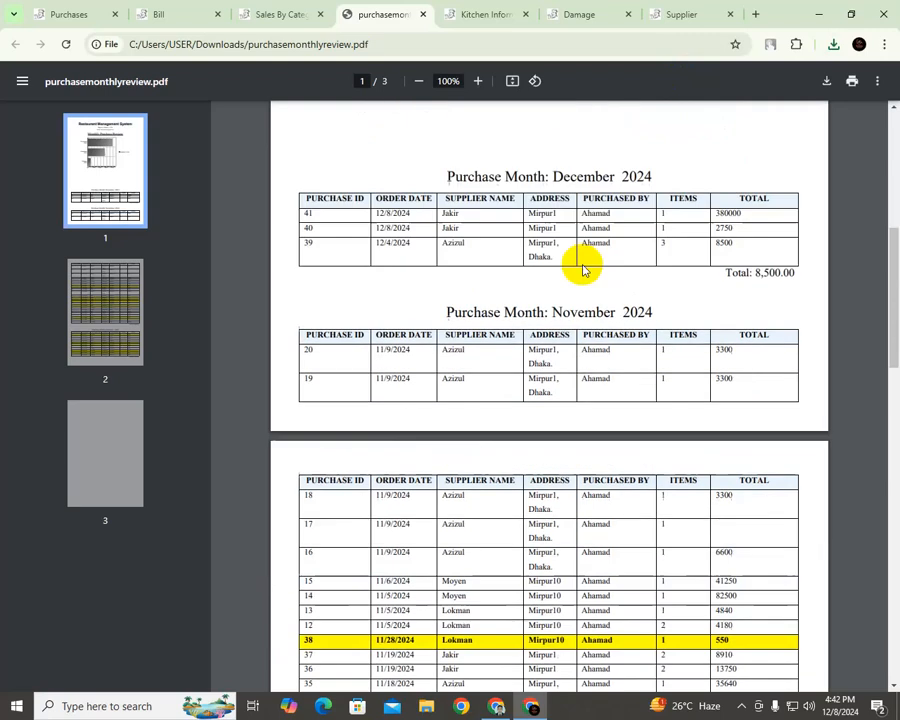
pyautogui.scroll(-9, 585, 268)
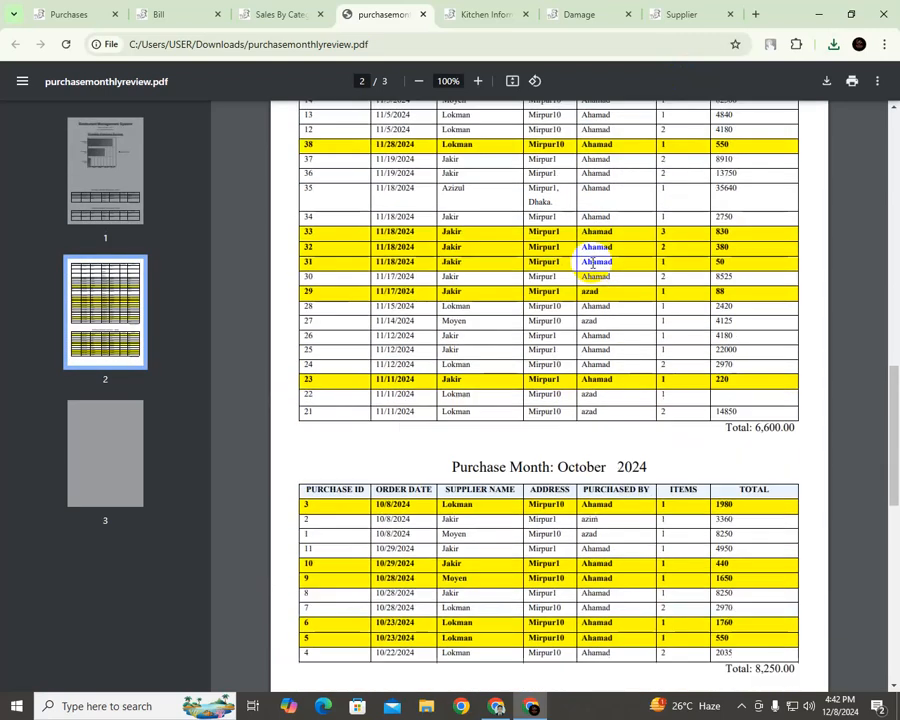
pyautogui.scroll(18, 662, 355)
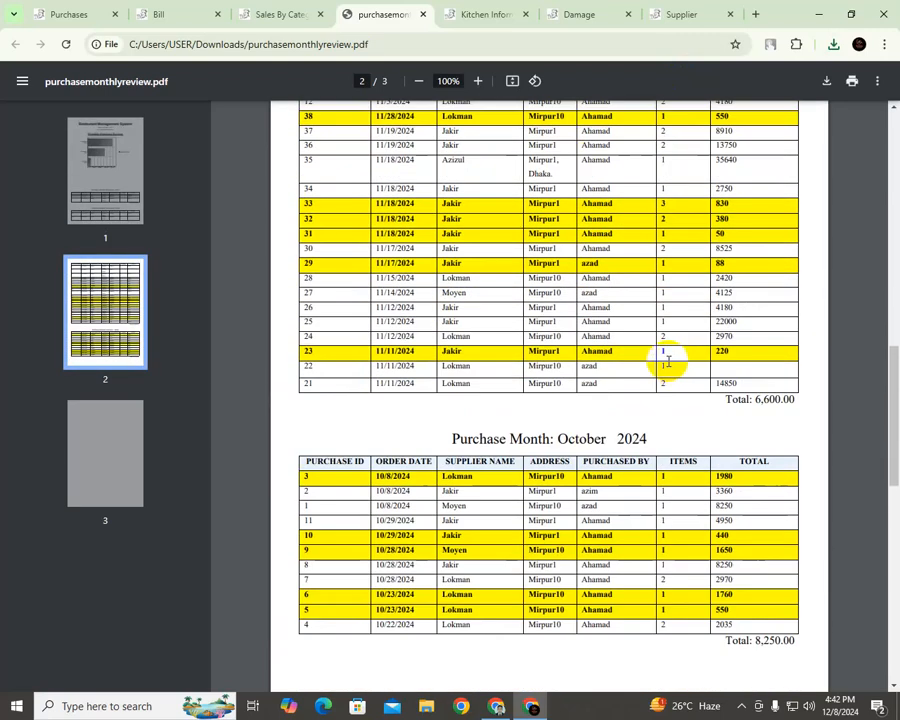
# Step: Examine the December, November and October 2024 purchase tables and their monthly totals in purchasemonthlyreview.pdf
pyautogui.scroll(3, 662, 355)
pyautogui.scroll(-3, 570, 429)
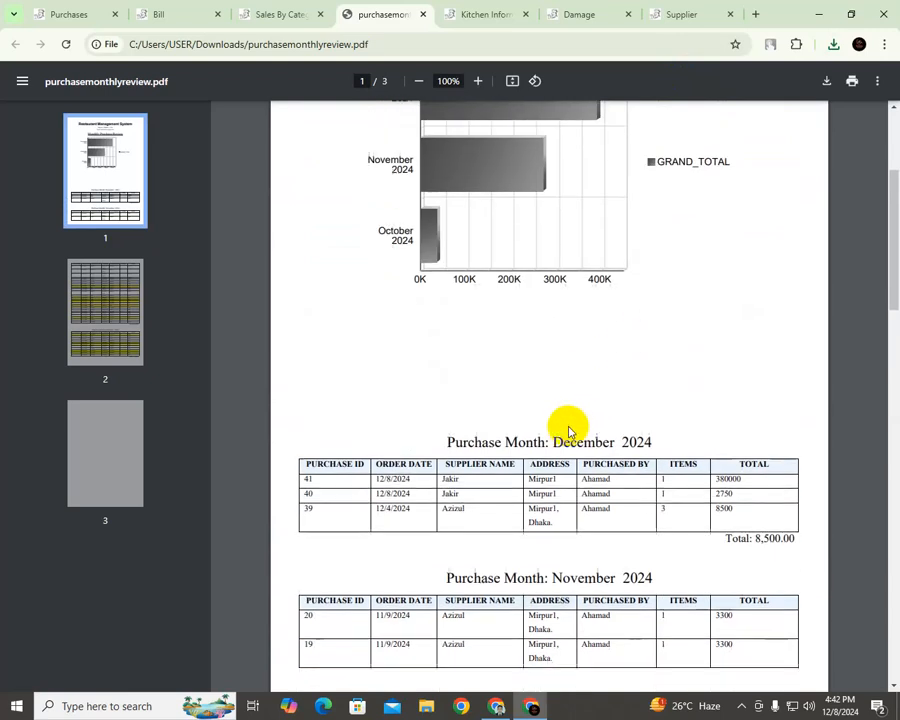
pyautogui.moveTo(455, 311); pyautogui.dragTo(678, 349)
pyautogui.moveTo(757, 403); pyautogui.dragTo(806, 402)
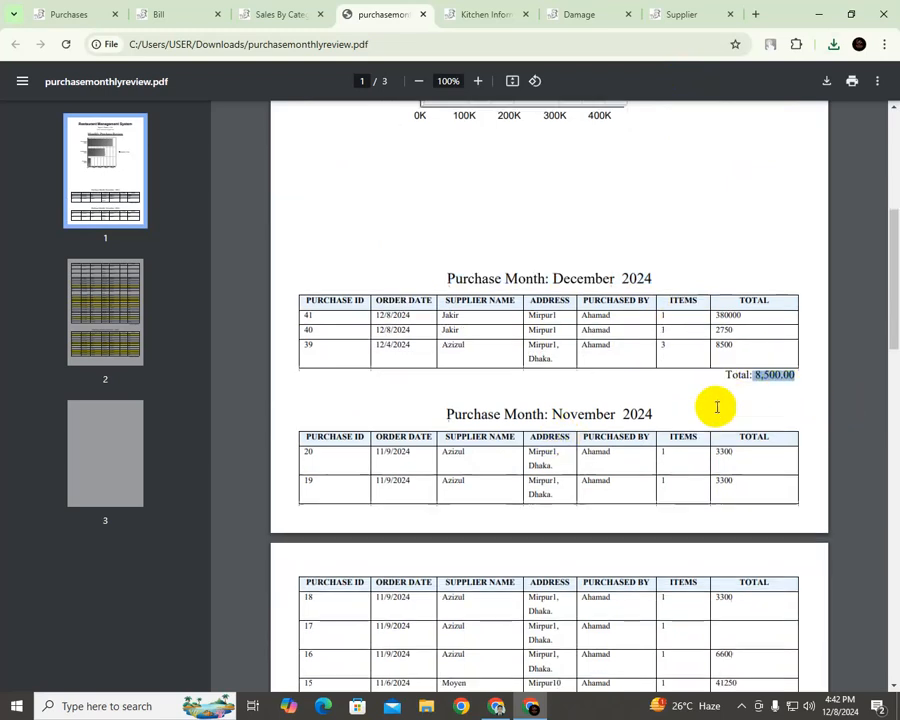
pyautogui.scroll(-3, 604, 320)
pyautogui.moveTo(438, 276); pyautogui.dragTo(757, 379)
pyautogui.scroll(-12, 683, 382)
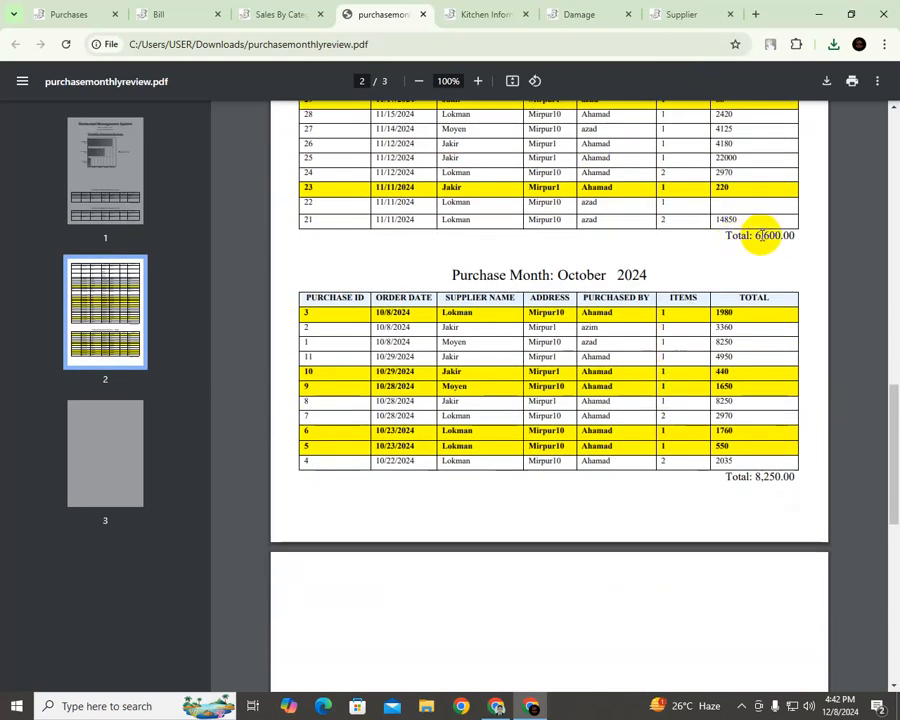
pyautogui.moveTo(759, 236); pyautogui.dragTo(797, 237)
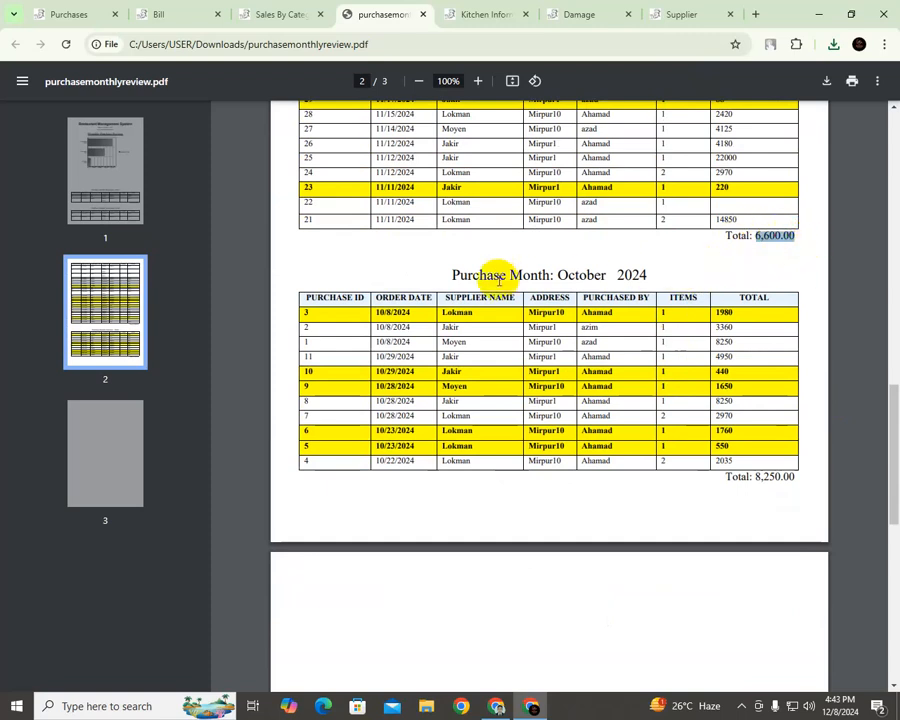
pyautogui.moveTo(556, 275); pyautogui.dragTo(683, 271)
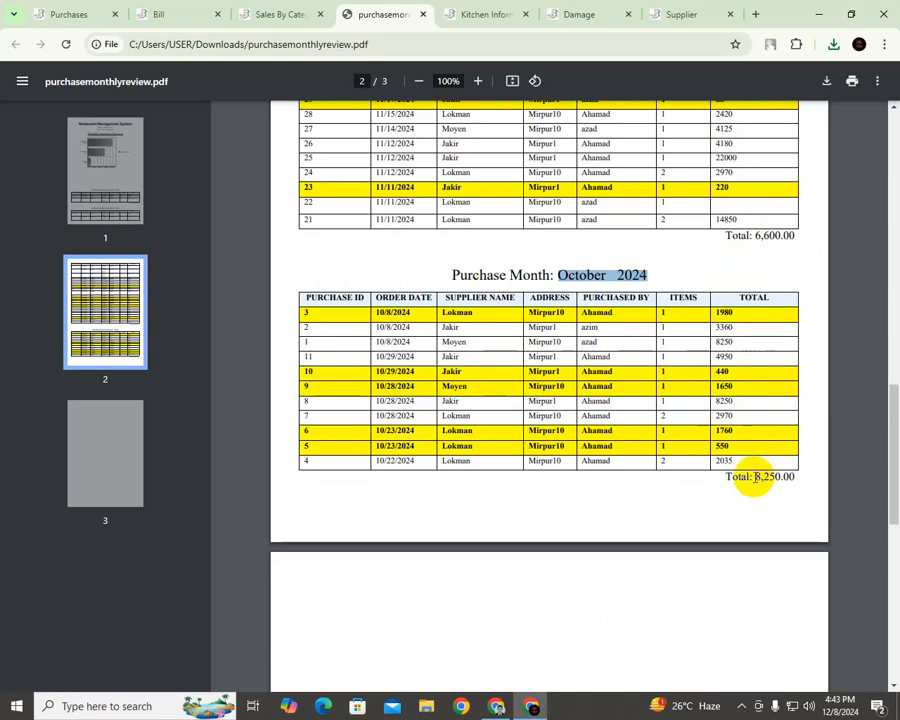
pyautogui.moveTo(752, 477); pyautogui.dragTo(806, 478)
pyautogui.scroll(15, 702, 352)
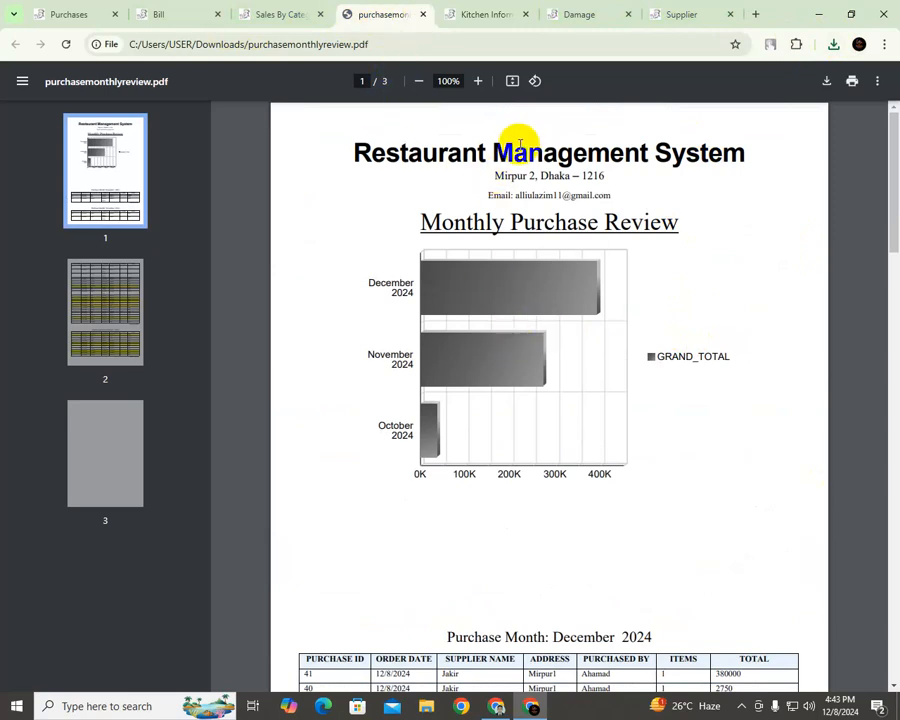
# Step: Generate the Current Stock advanced report, open currentstock.pdf, examine its material totals, and close it
pyautogui.click(270, 15)
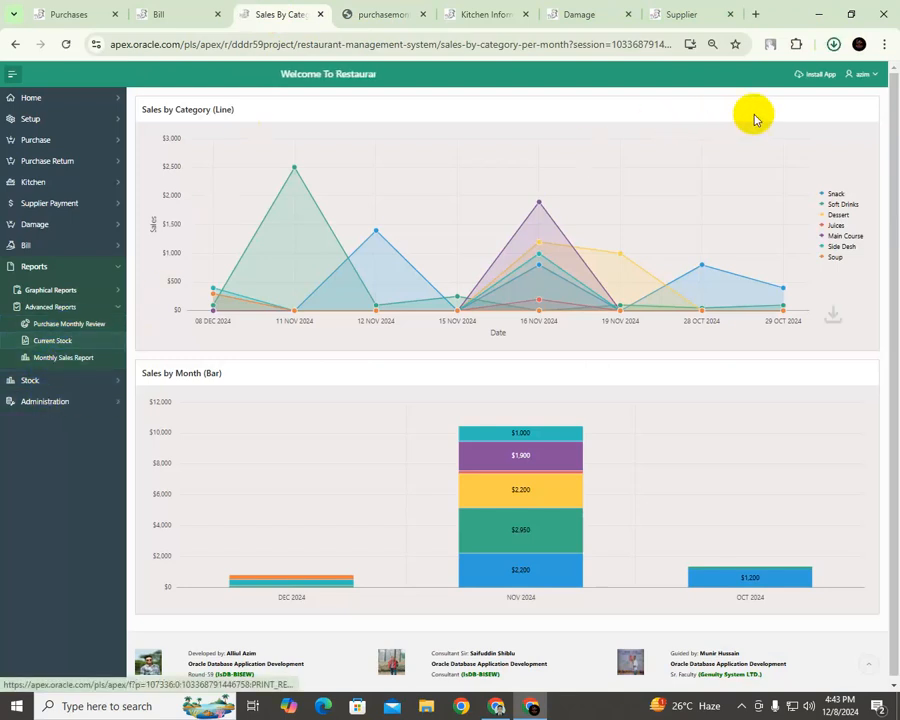
pyautogui.click(706, 78)
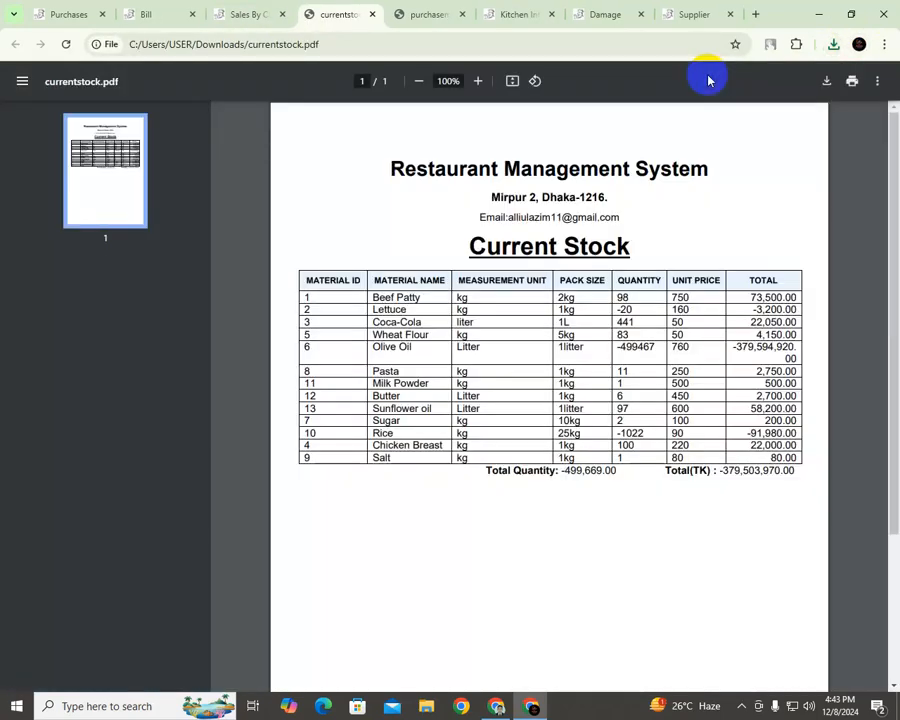
pyautogui.moveTo(724, 473); pyautogui.dragTo(770, 449)
pyautogui.click(724, 514)
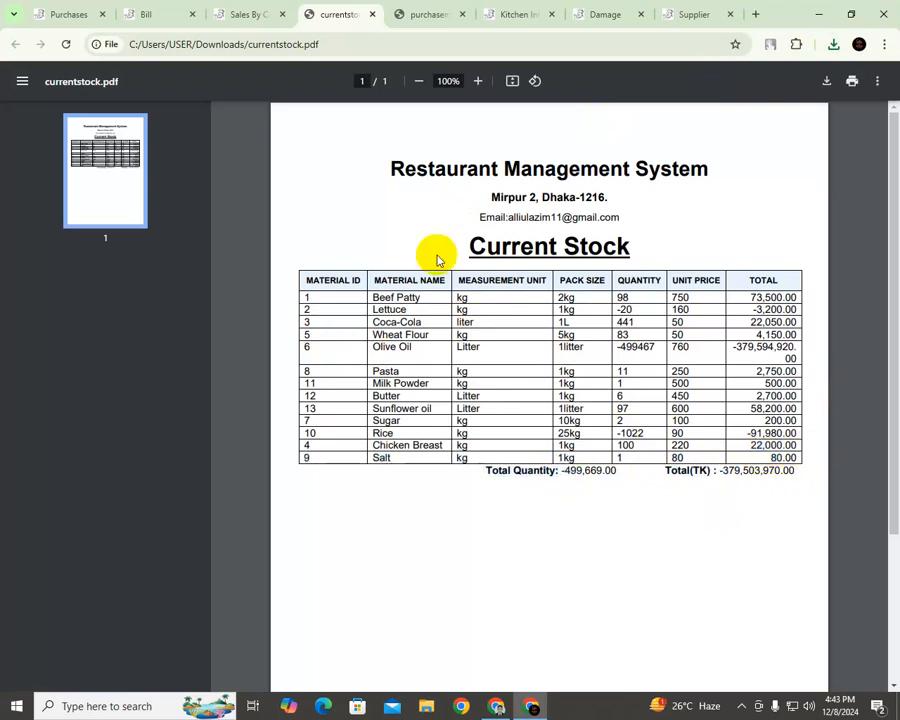
pyautogui.click(374, 16)
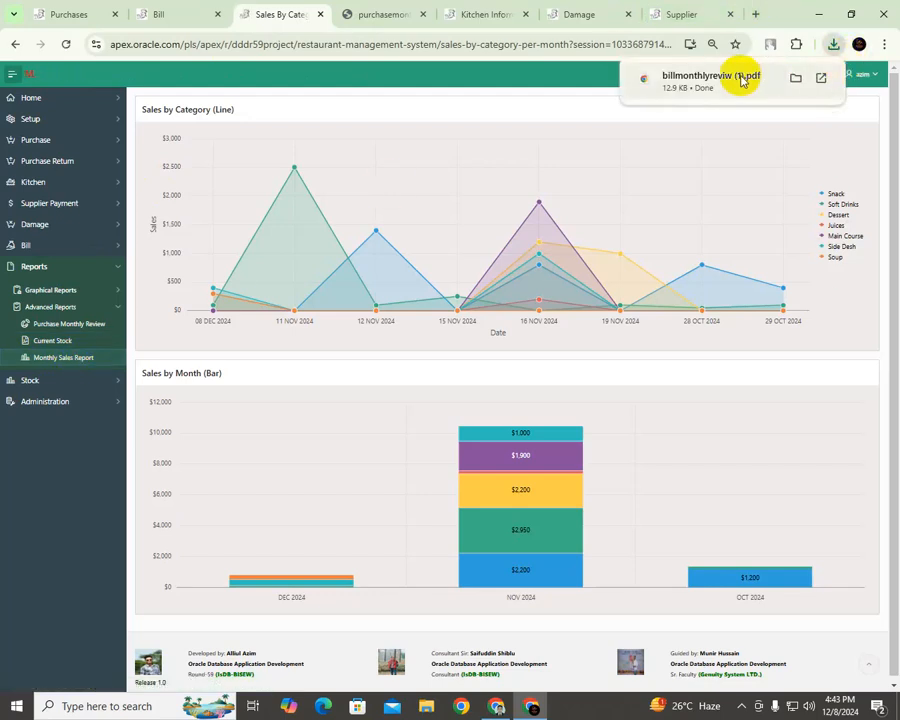
# Step: Open the generated Monthly Sales Report PDF, read through its monthly sales tables and totals, and close it
pyautogui.click(742, 76)
pyautogui.scroll(-10, 615, 349)
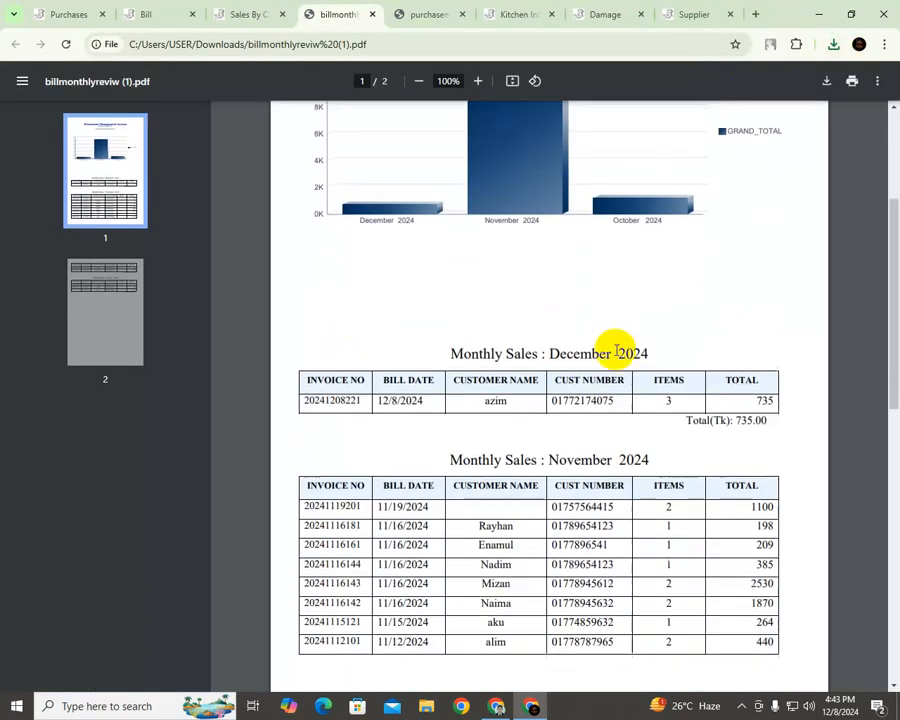
pyautogui.scroll(3, 676, 351)
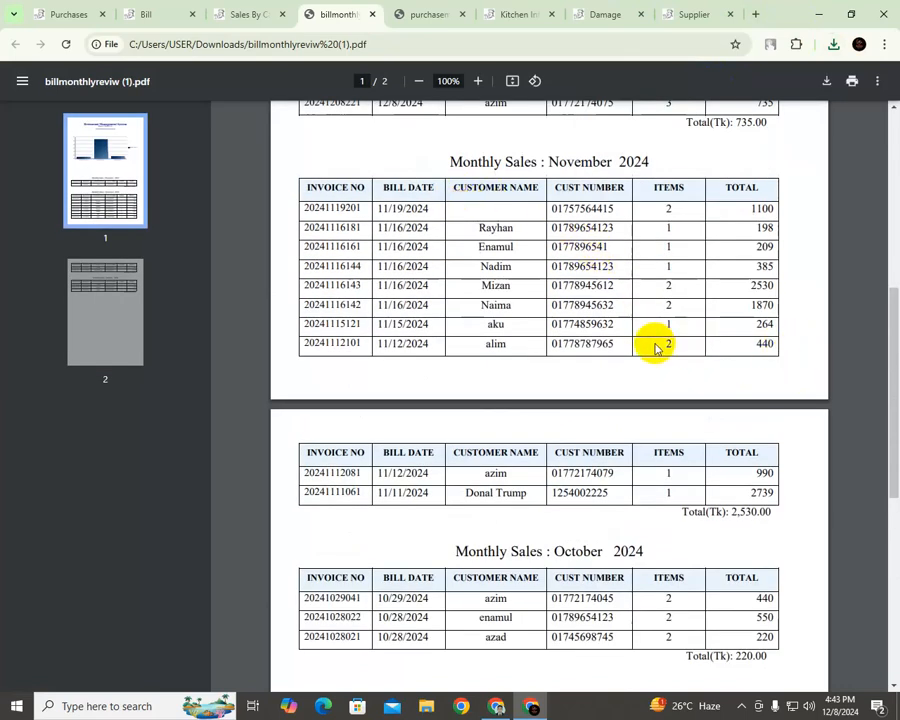
pyautogui.moveTo(731, 513); pyautogui.dragTo(794, 512)
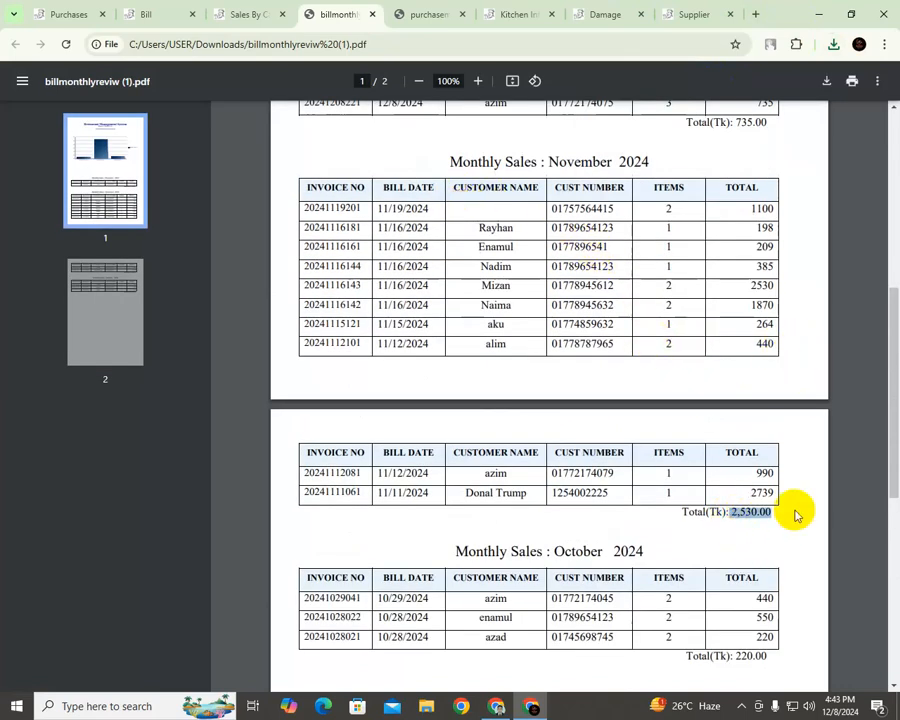
pyautogui.scroll(-2, 730, 520)
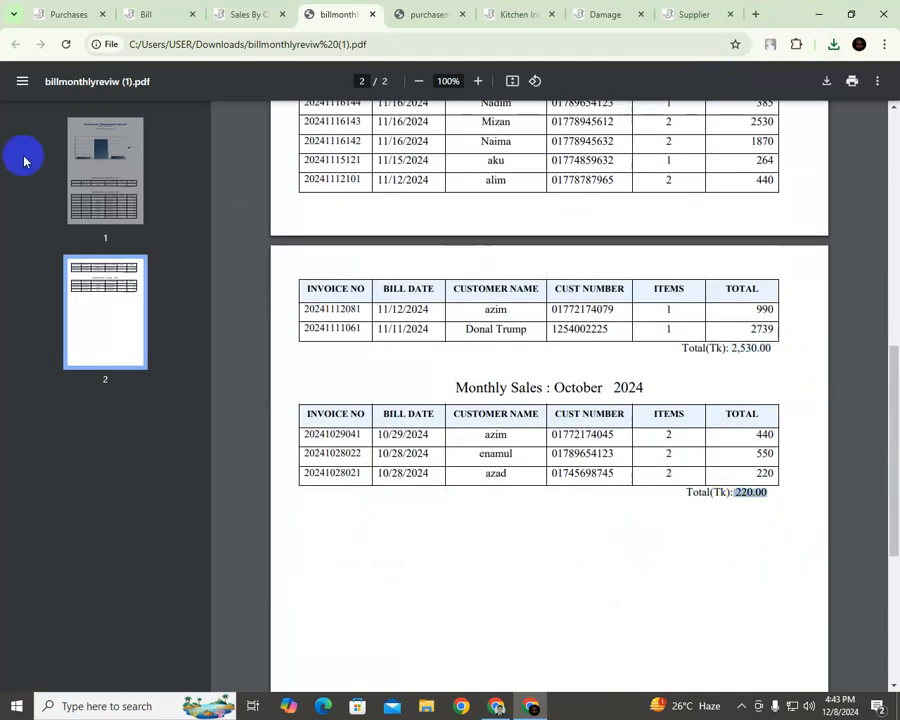
pyautogui.click(372, 14)
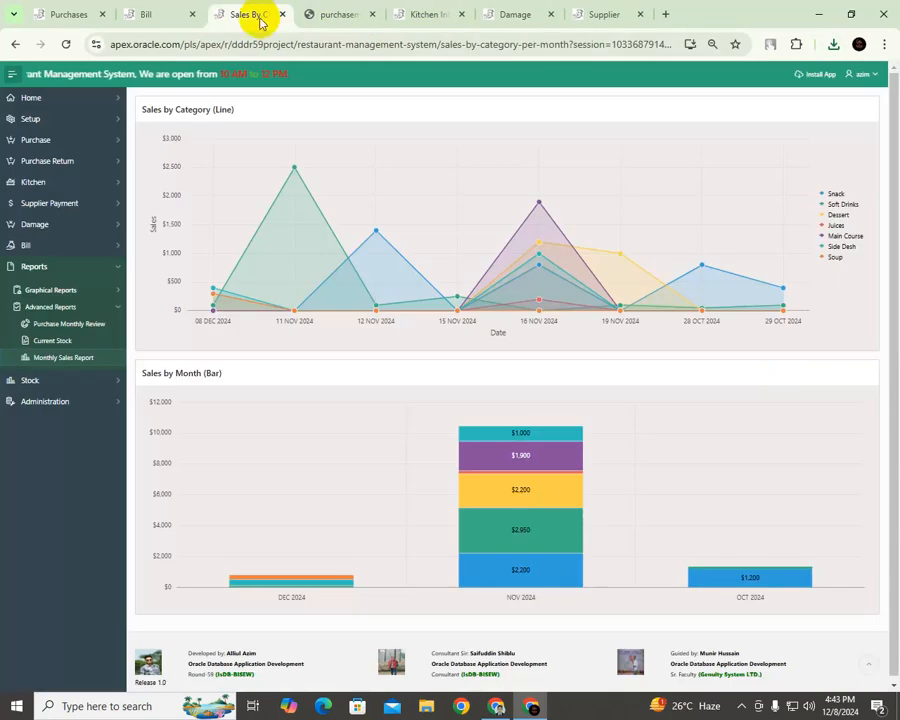
# Step: View the Company/Client restaurant information under Administration, and open the Application Segments page
pyautogui.click(119, 404)
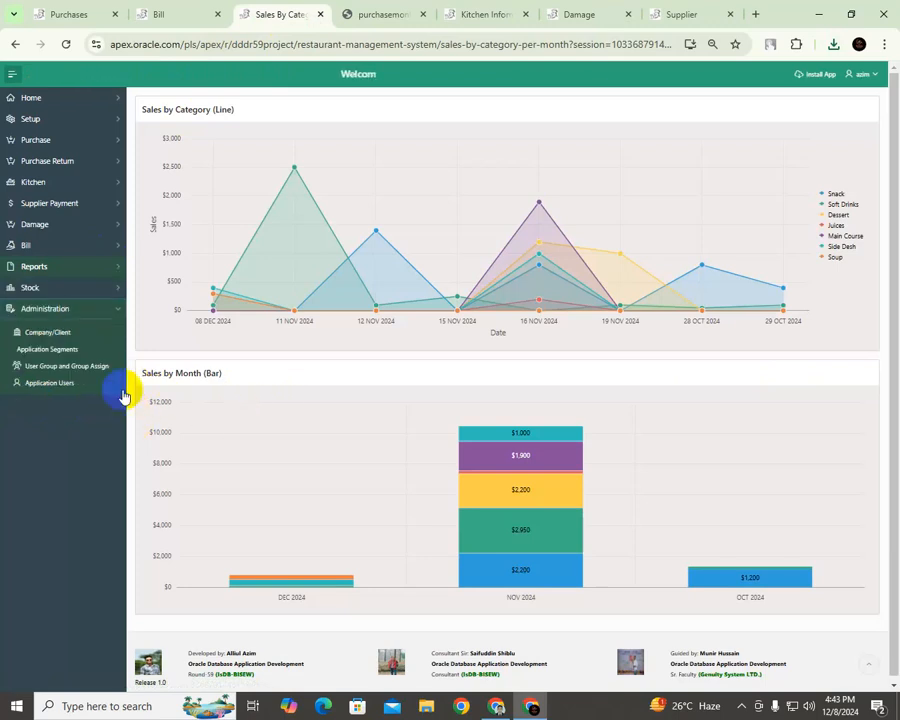
pyautogui.click(50, 332)
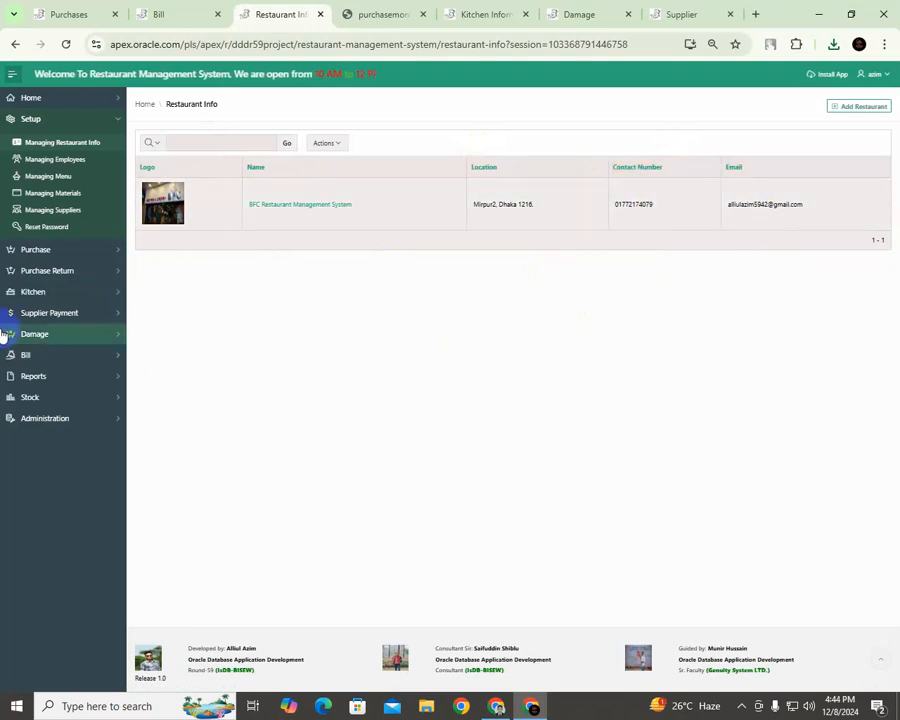
pyautogui.click(123, 426)
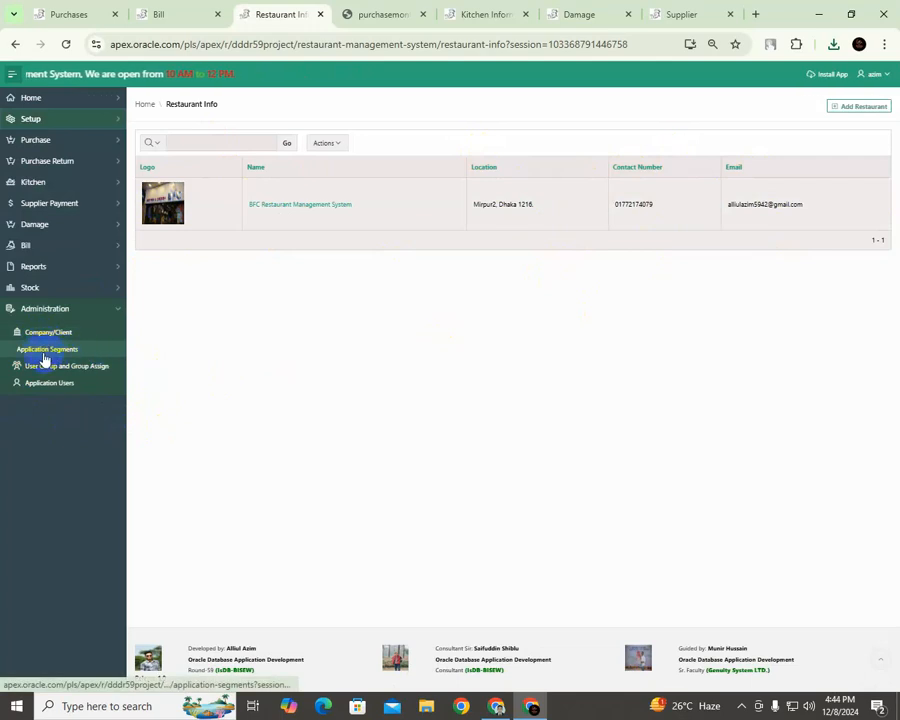
pyautogui.click(46, 351)
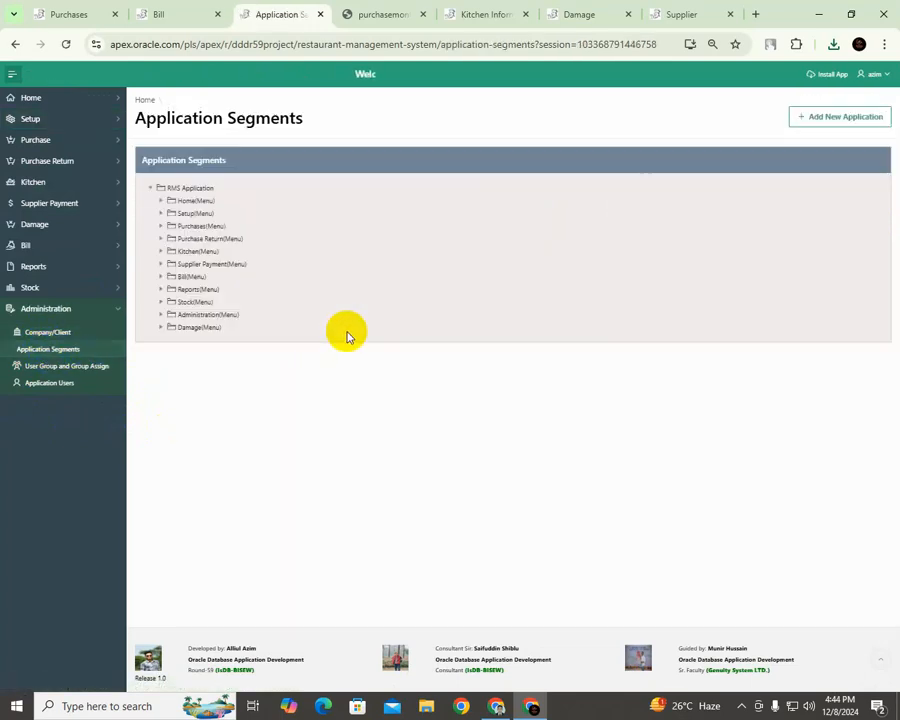
# Step: Expand every menu under RMS Application in the Application Segments tree, from Home to Damage, to examine their pages
pyautogui.click(148, 189)
pyautogui.click(149, 189)
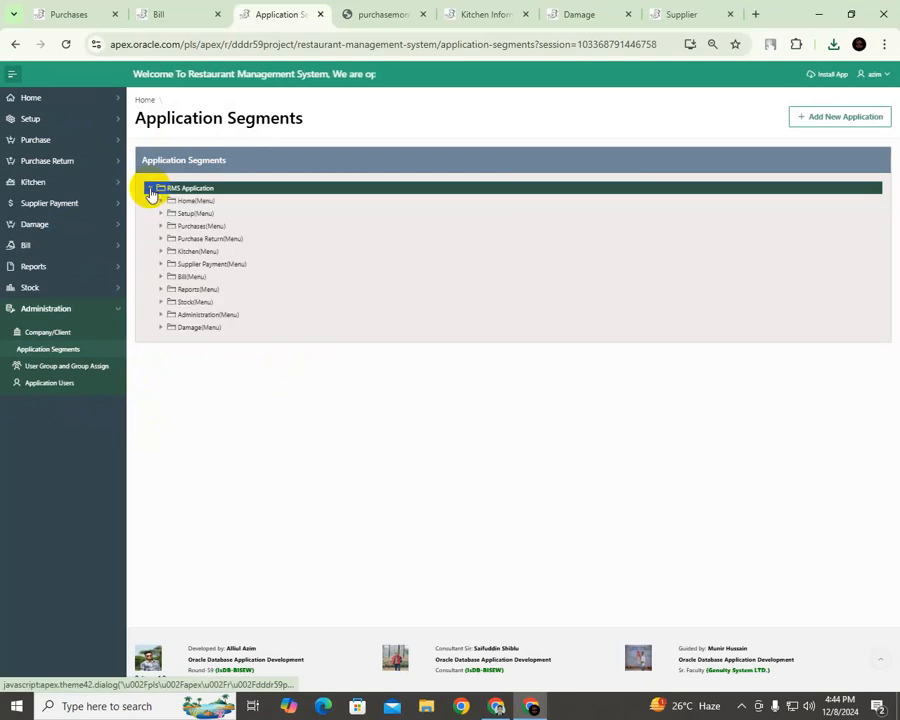
pyautogui.click(160, 201)
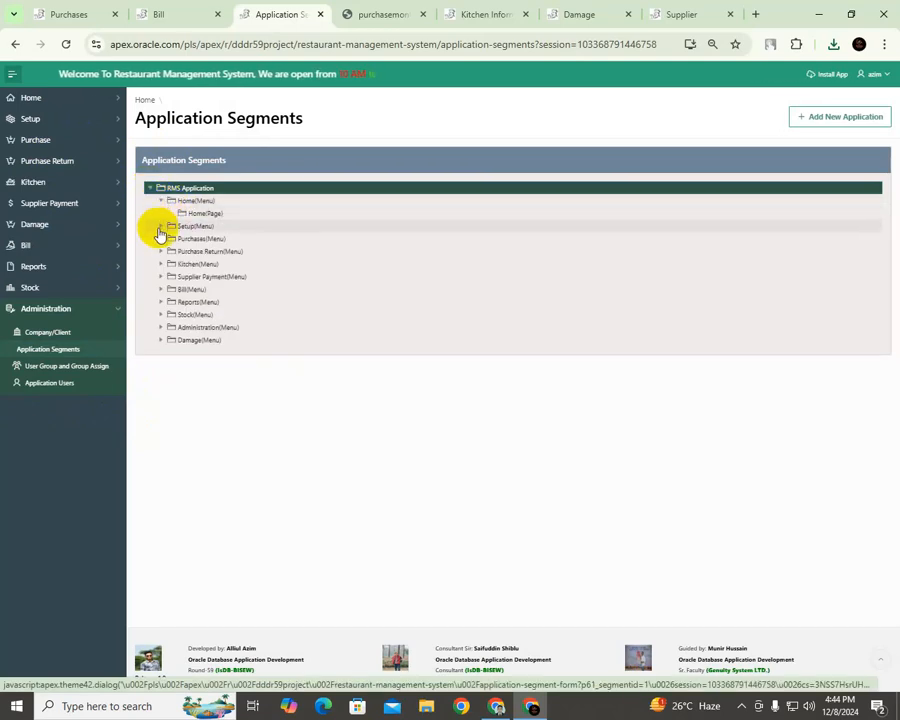
pyautogui.click(160, 226)
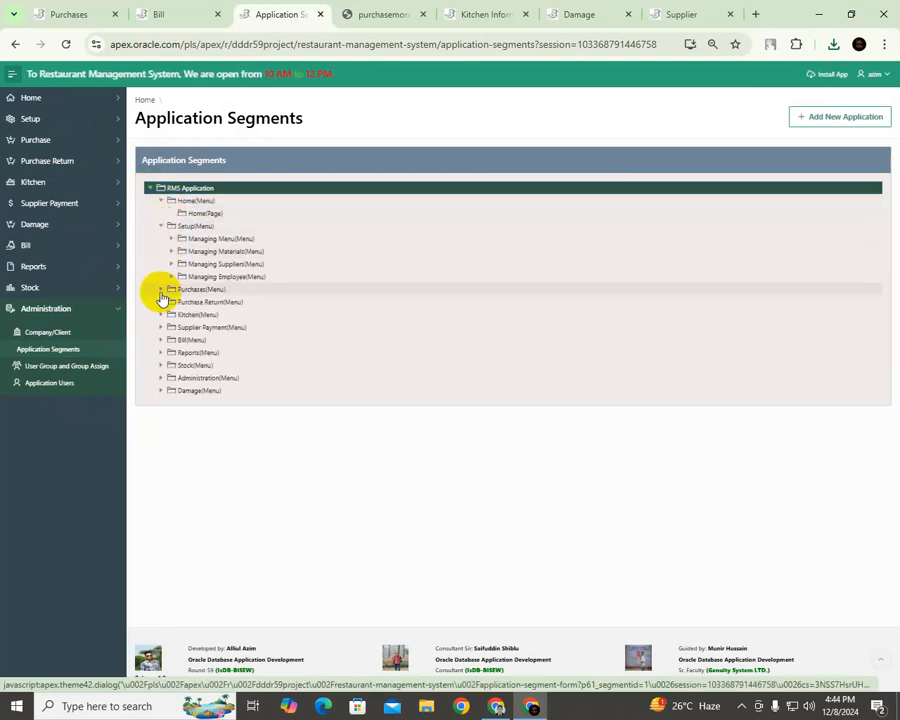
pyautogui.click(160, 289)
pyautogui.click(160, 328)
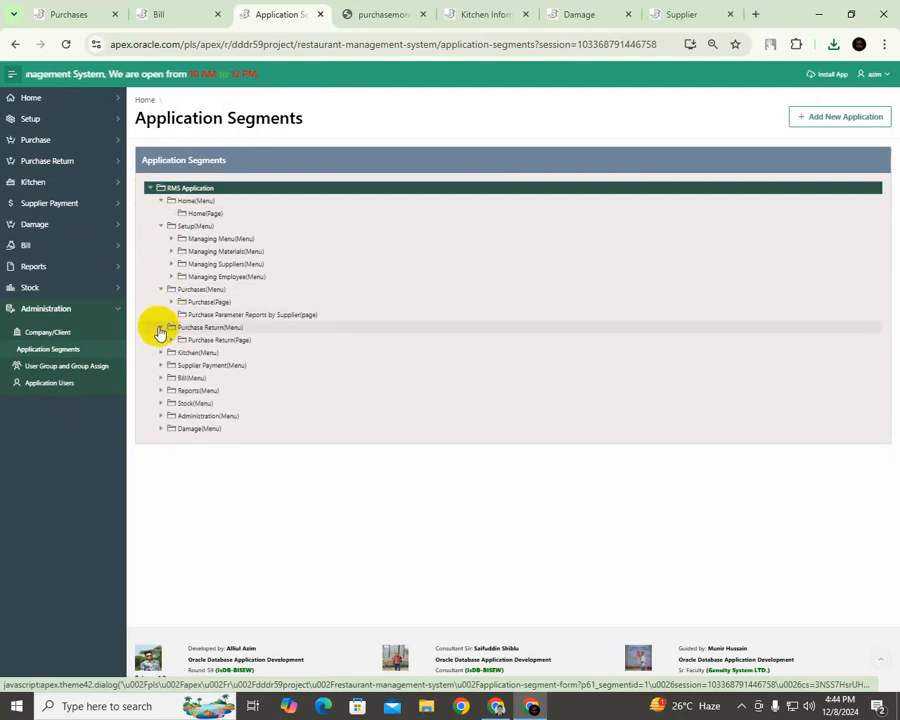
pyautogui.click(162, 354)
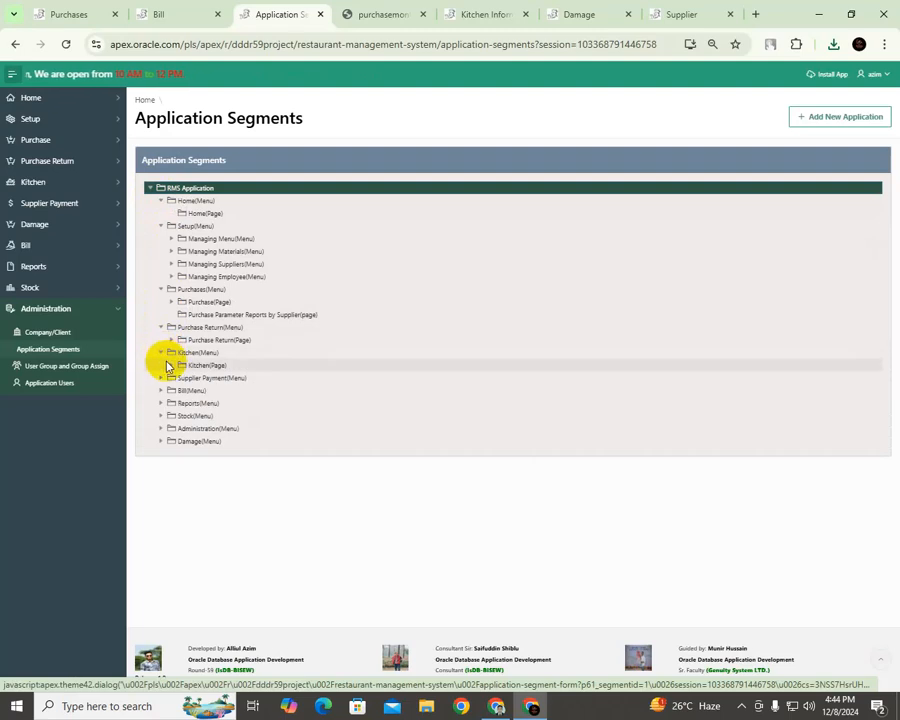
pyautogui.click(161, 378)
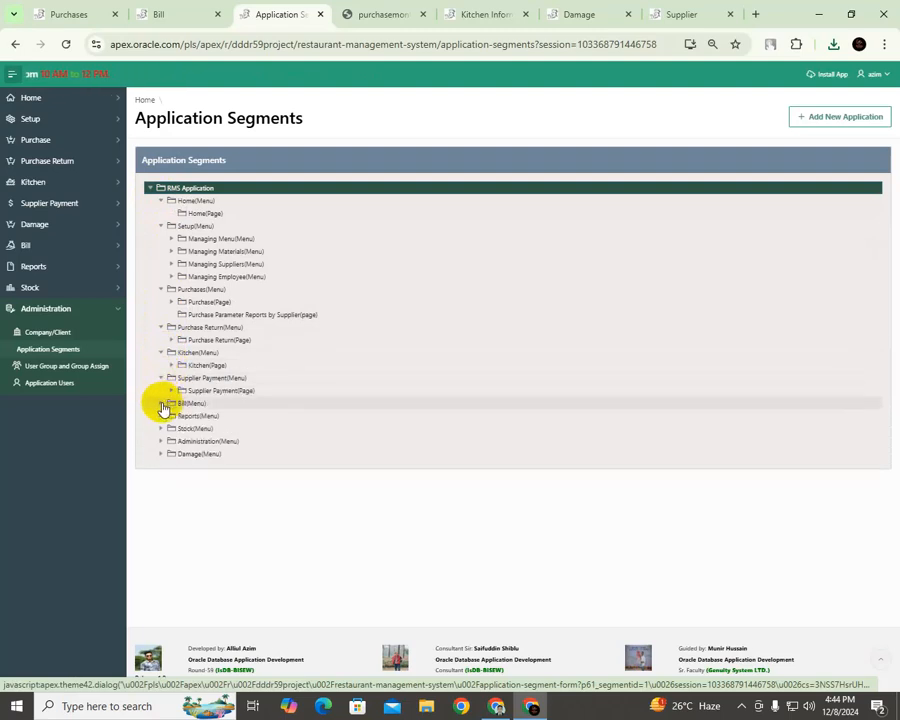
pyautogui.click(161, 403)
pyautogui.click(161, 428)
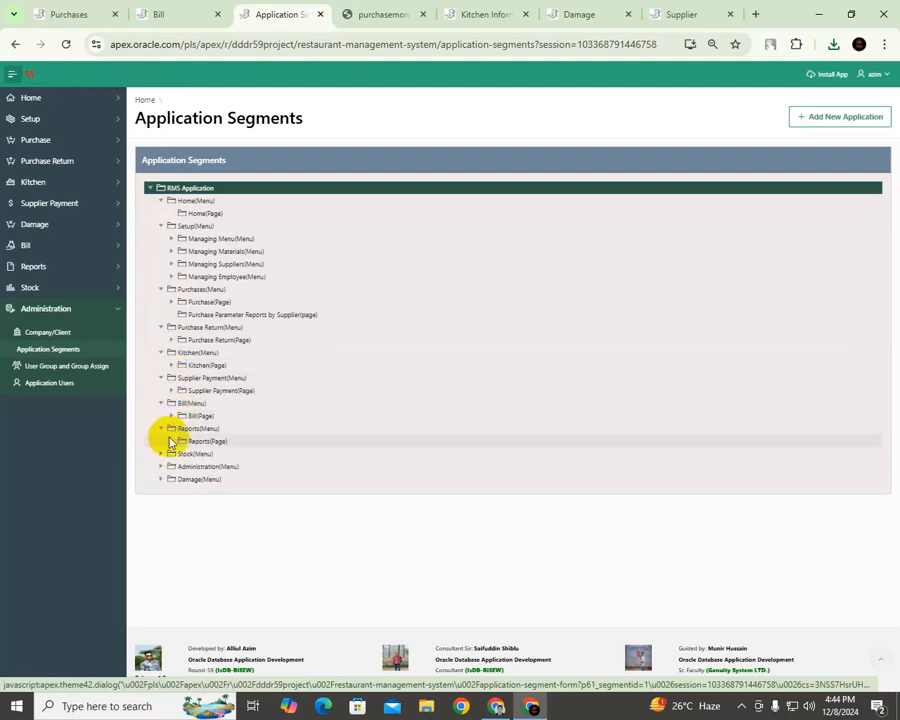
pyautogui.click(161, 454)
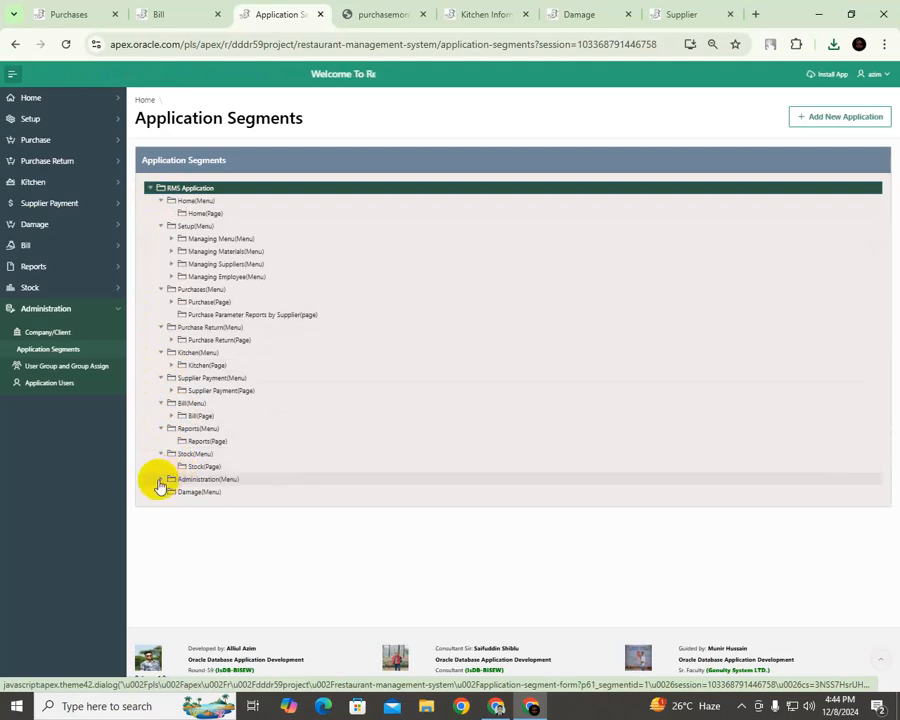
pyautogui.click(161, 479)
pyautogui.click(162, 542)
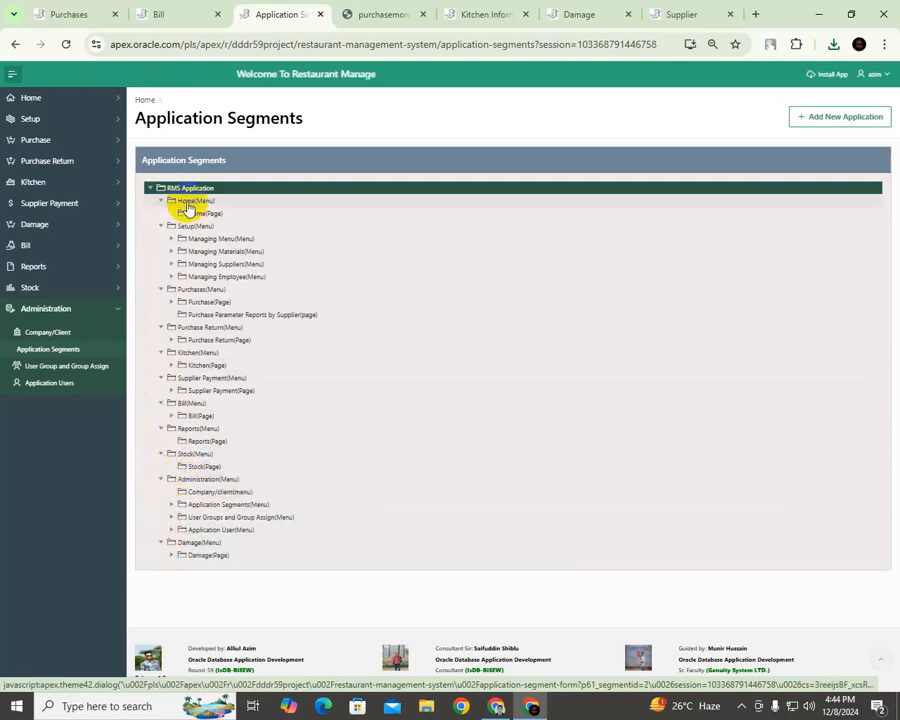
# Step: Collapse the Home, Setup and Purchases menus, and re-expand Home and Purchases down to the button under the Purchase page
pyautogui.click(161, 201)
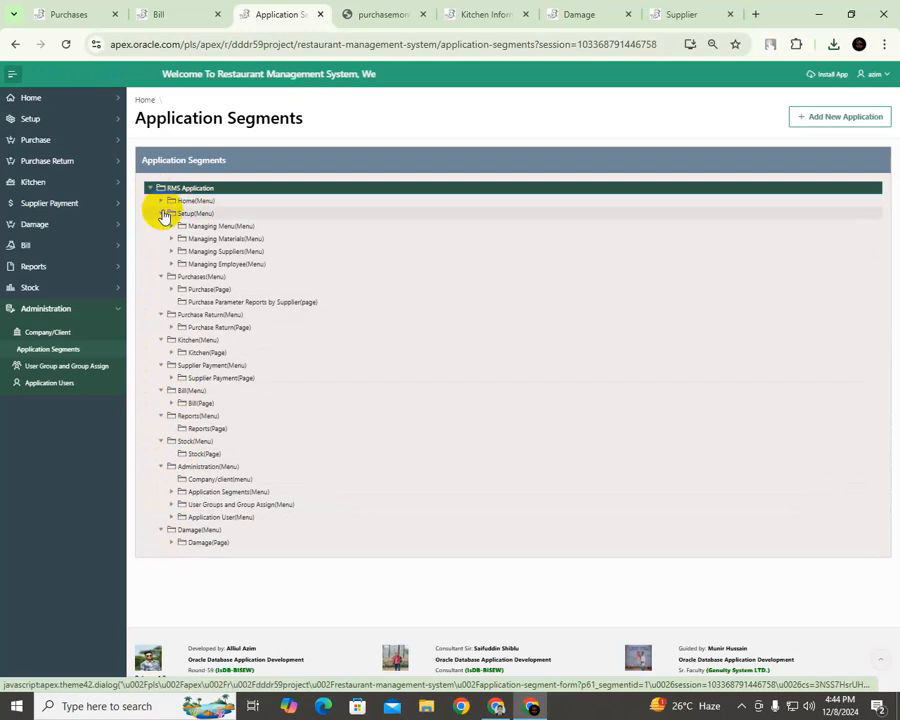
pyautogui.click(161, 213)
pyautogui.click(161, 226)
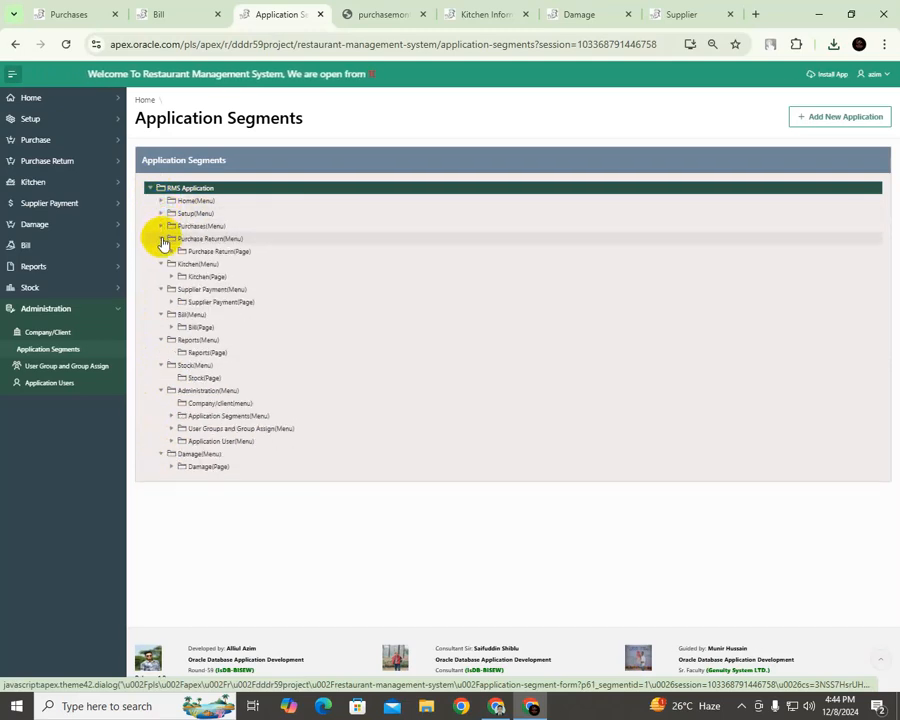
pyautogui.click(161, 201)
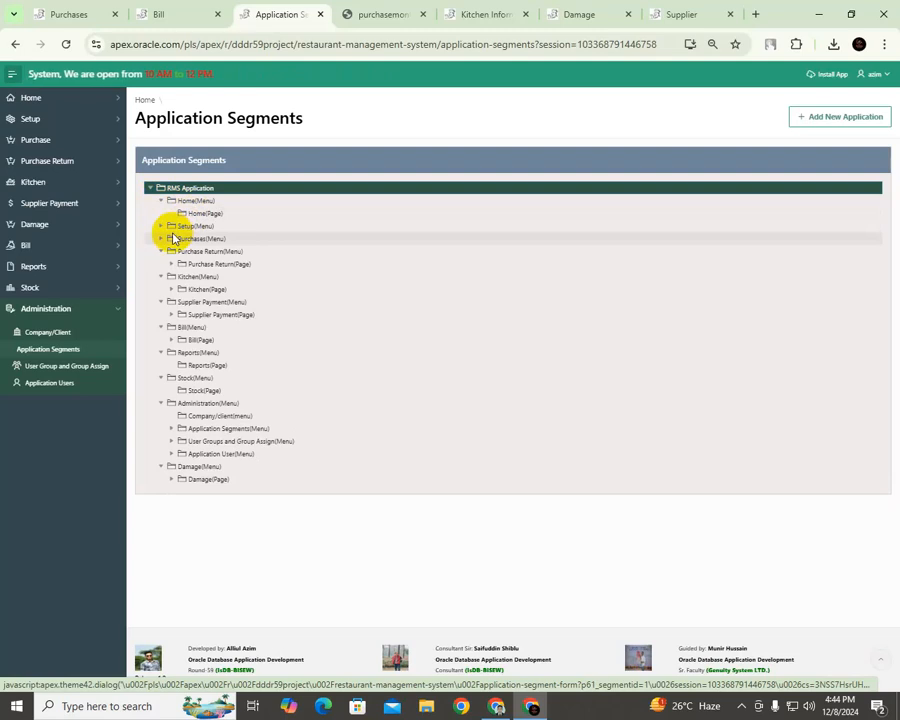
pyautogui.click(163, 239)
pyautogui.click(170, 250)
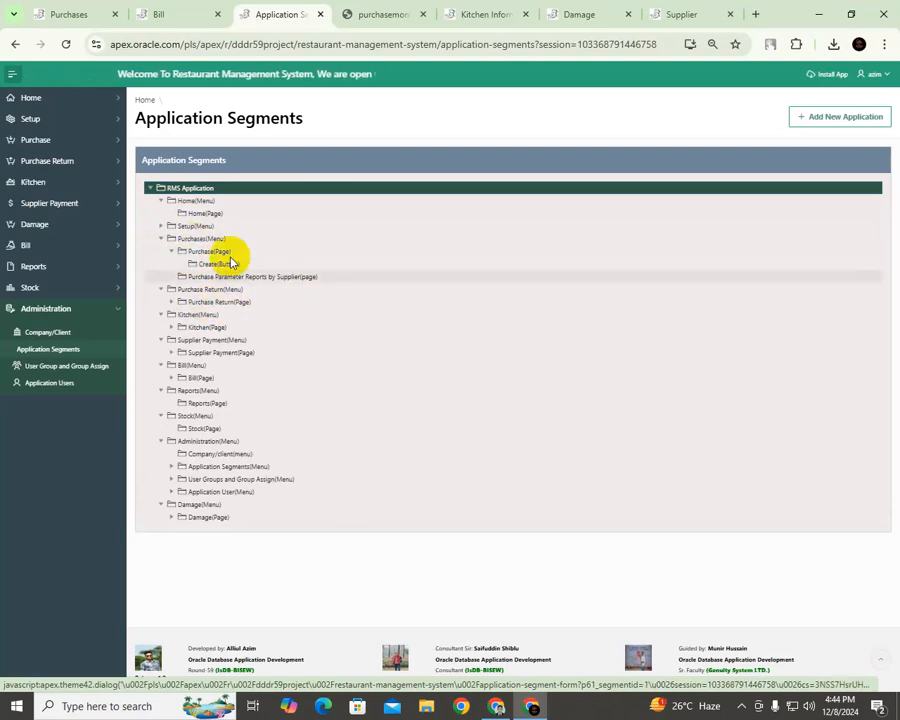
# Step: Check the existing groups available on the User Group and Group Assign page, and open the Application Users page
pyautogui.click(58, 370)
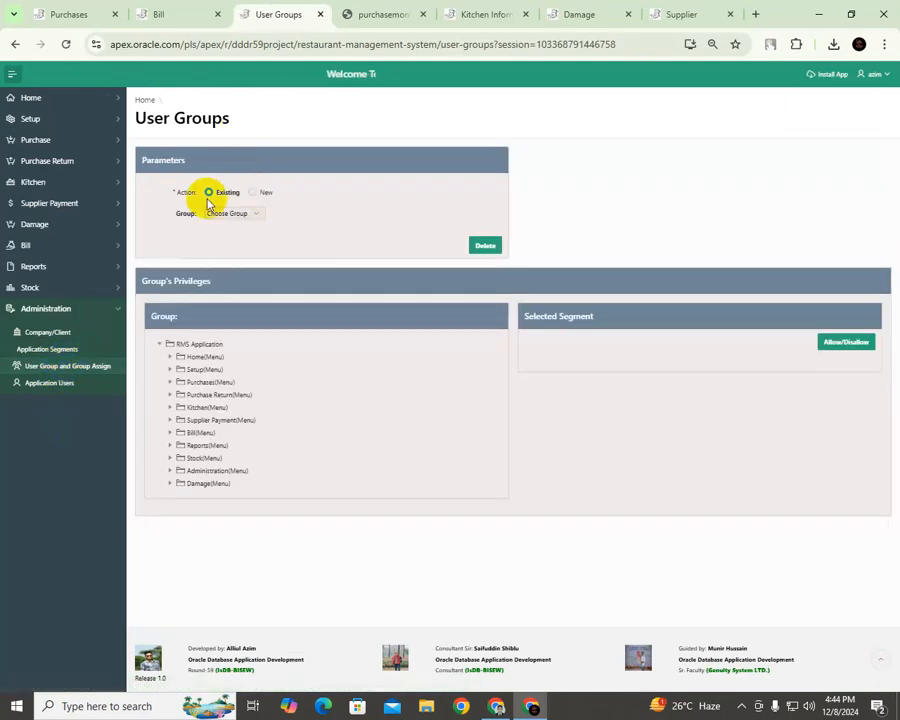
pyautogui.click(255, 213)
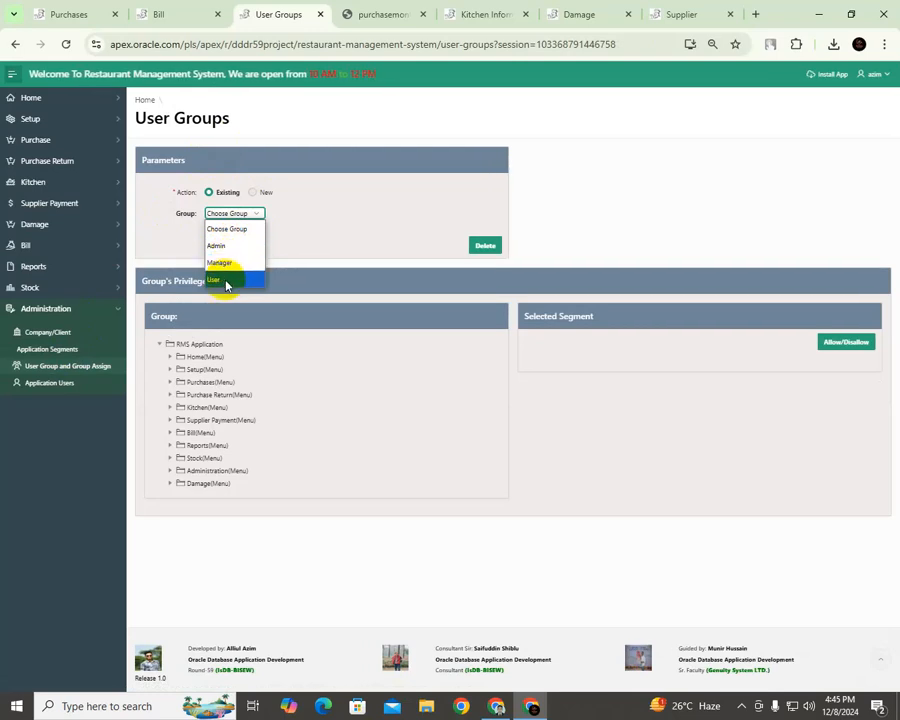
pyautogui.click(318, 209)
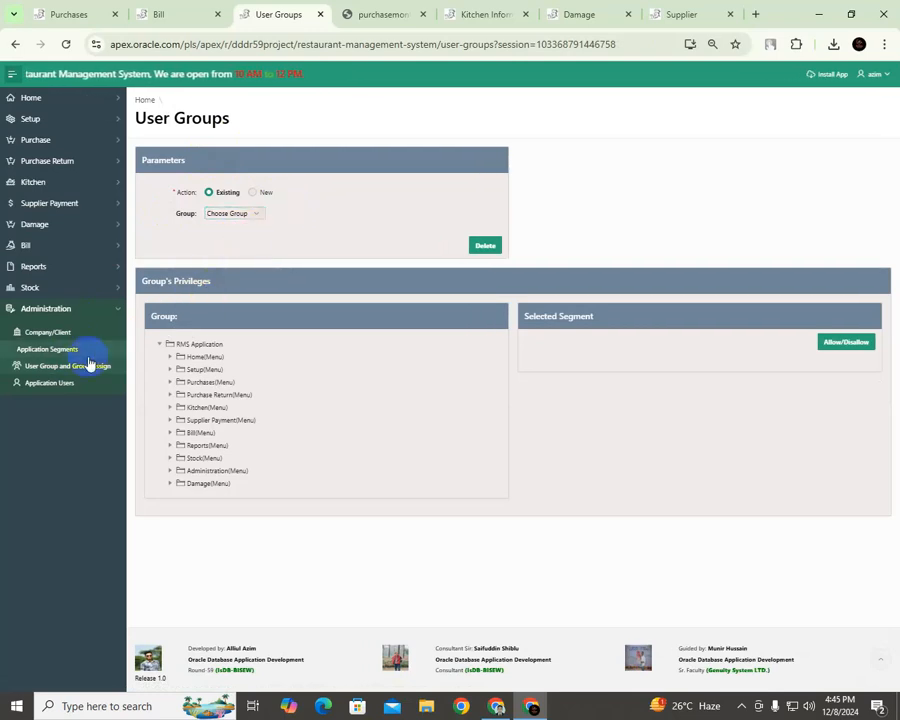
pyautogui.click(52, 383)
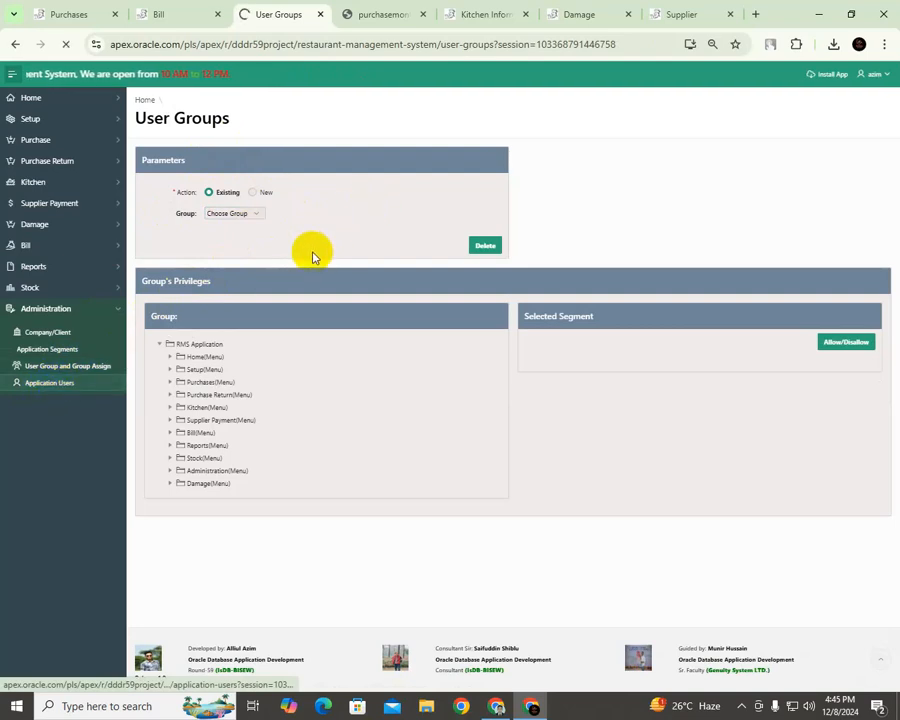